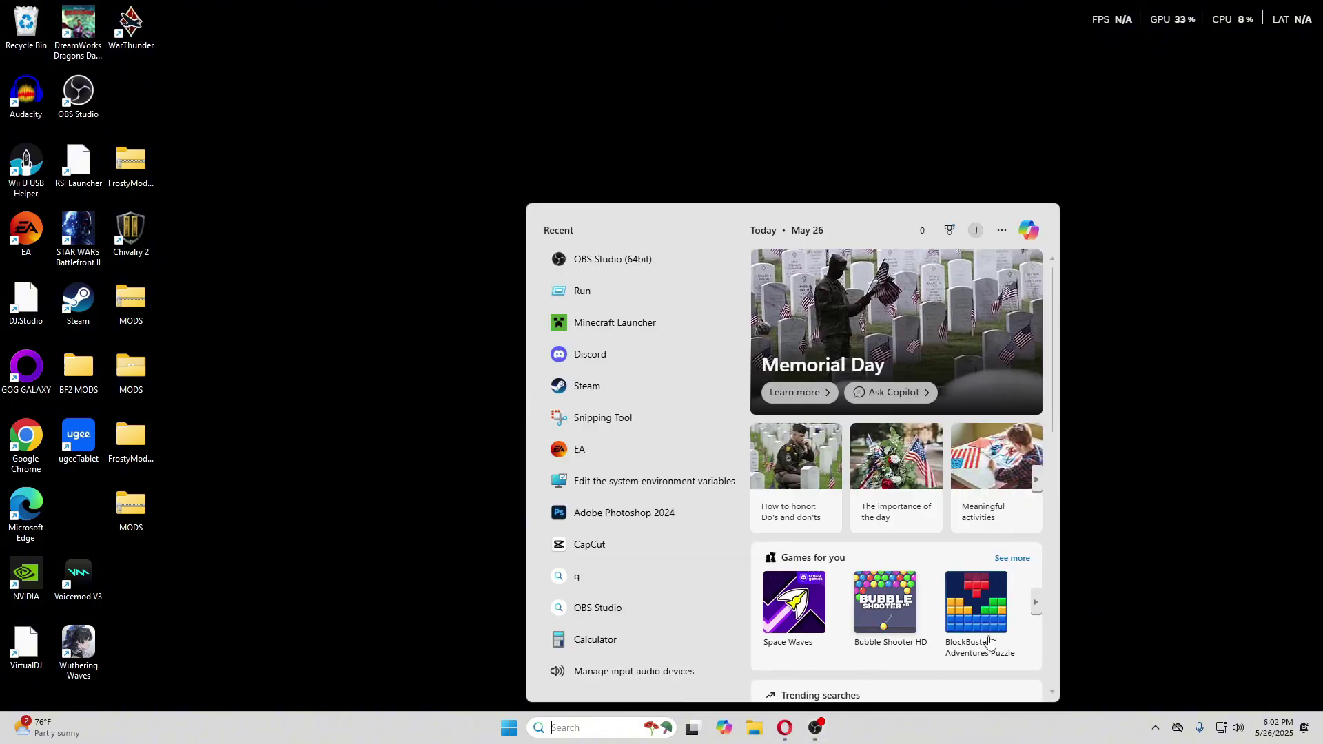
Launch Minecraft Launcher from the Recent apps list in Windows Search.
{"action": "left_click", "coordinate": [616, 325]}
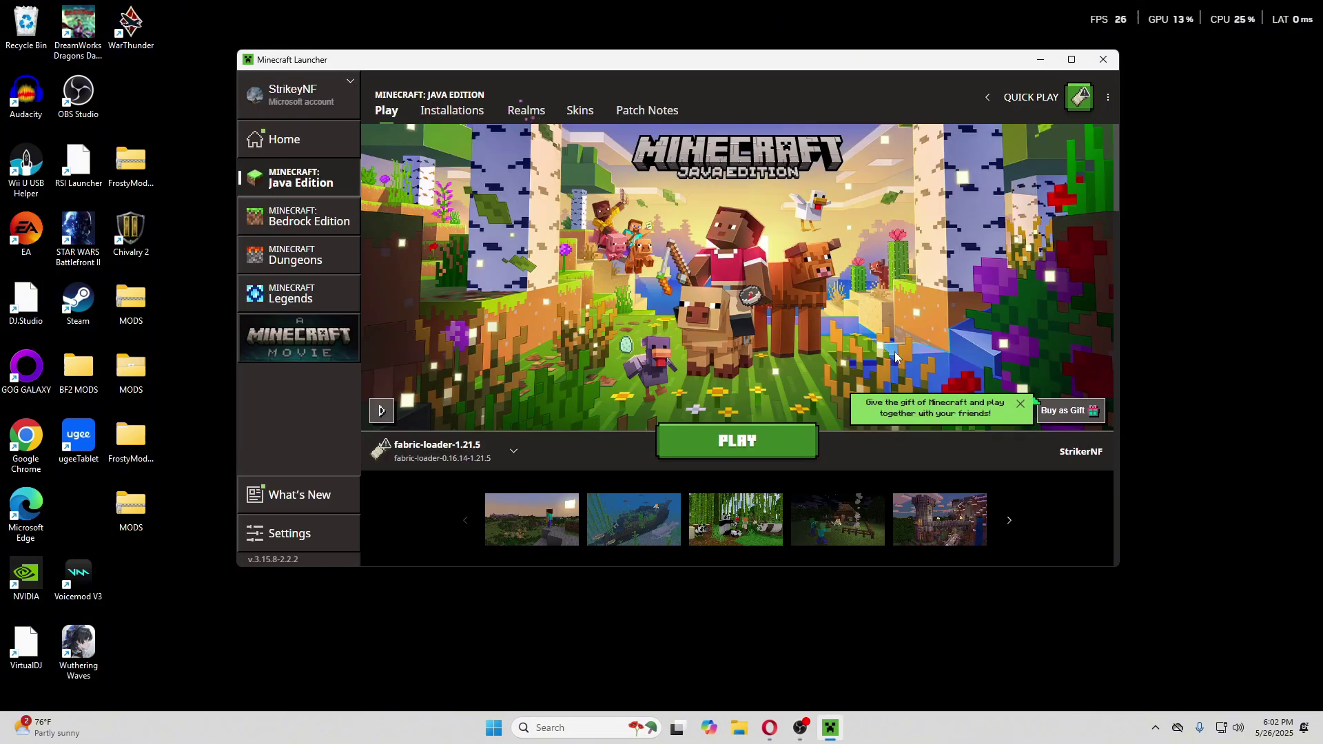
Switch the launcher's play installation from fabric-loader-1.21.5 to 1.18.2.
{"action": "left_click", "coordinate": [487, 449]}
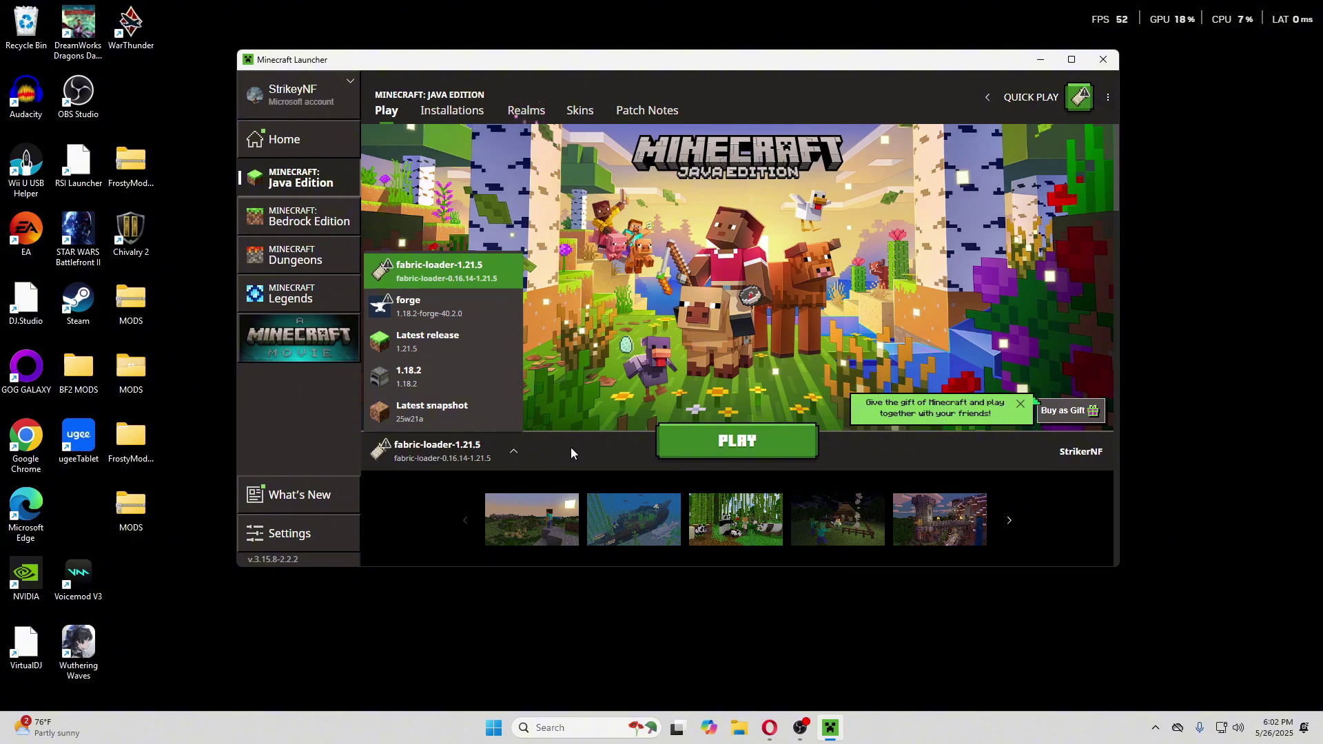
{"action": "left_click", "coordinate": [441, 376]}
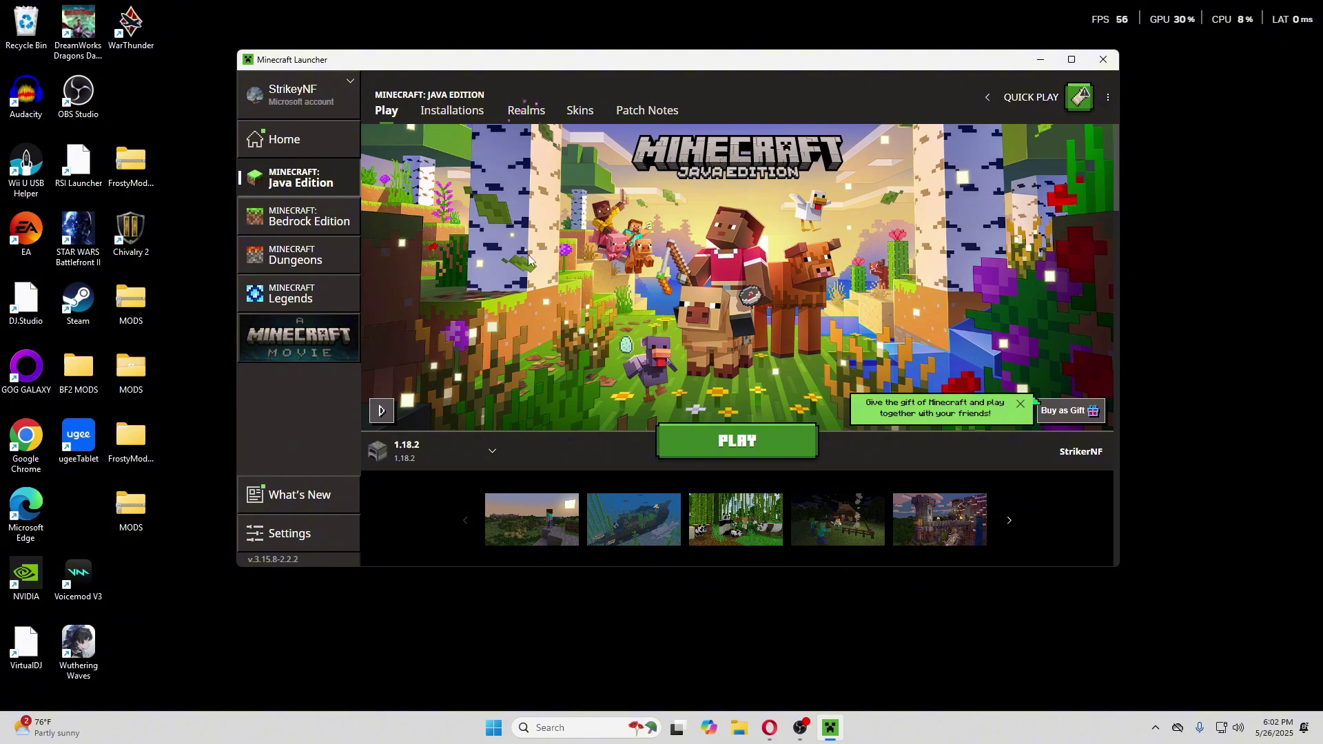
{"action": "left_click", "coordinate": [452, 113]}
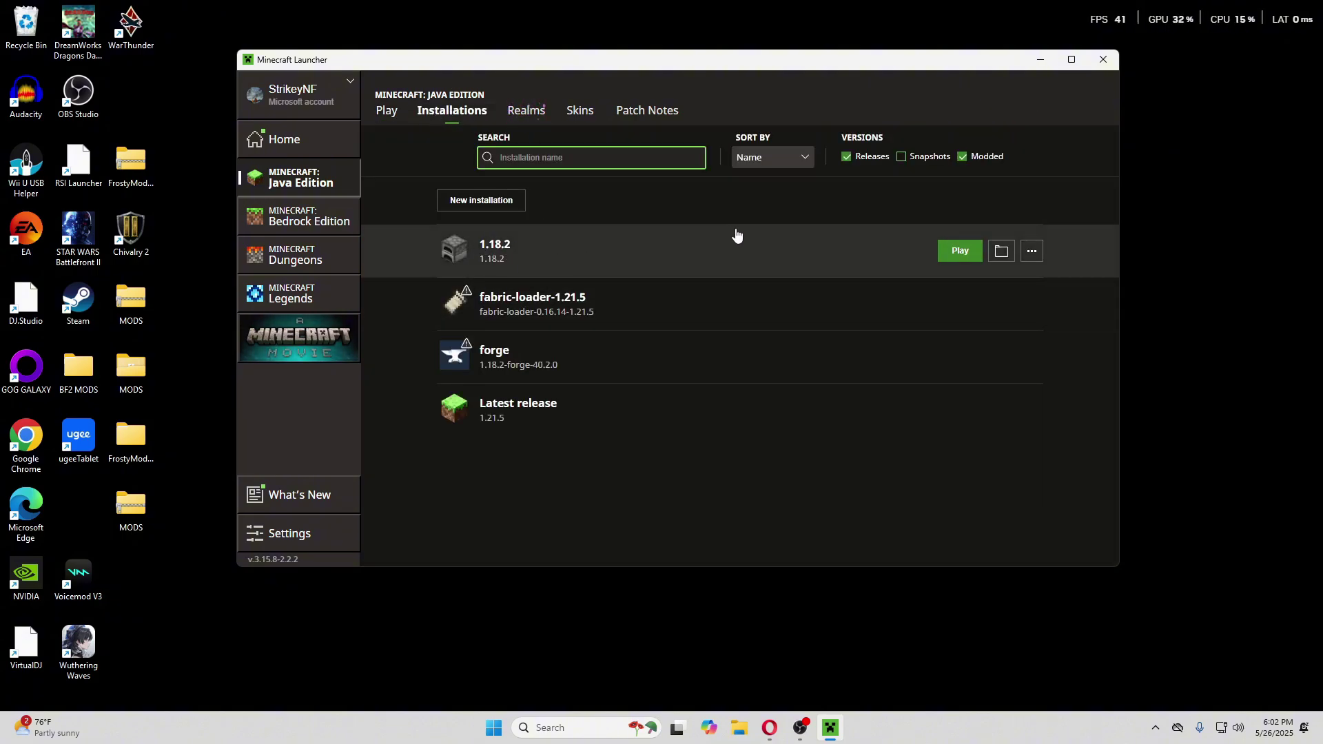
{"action": "left_click", "coordinate": [494, 205]}
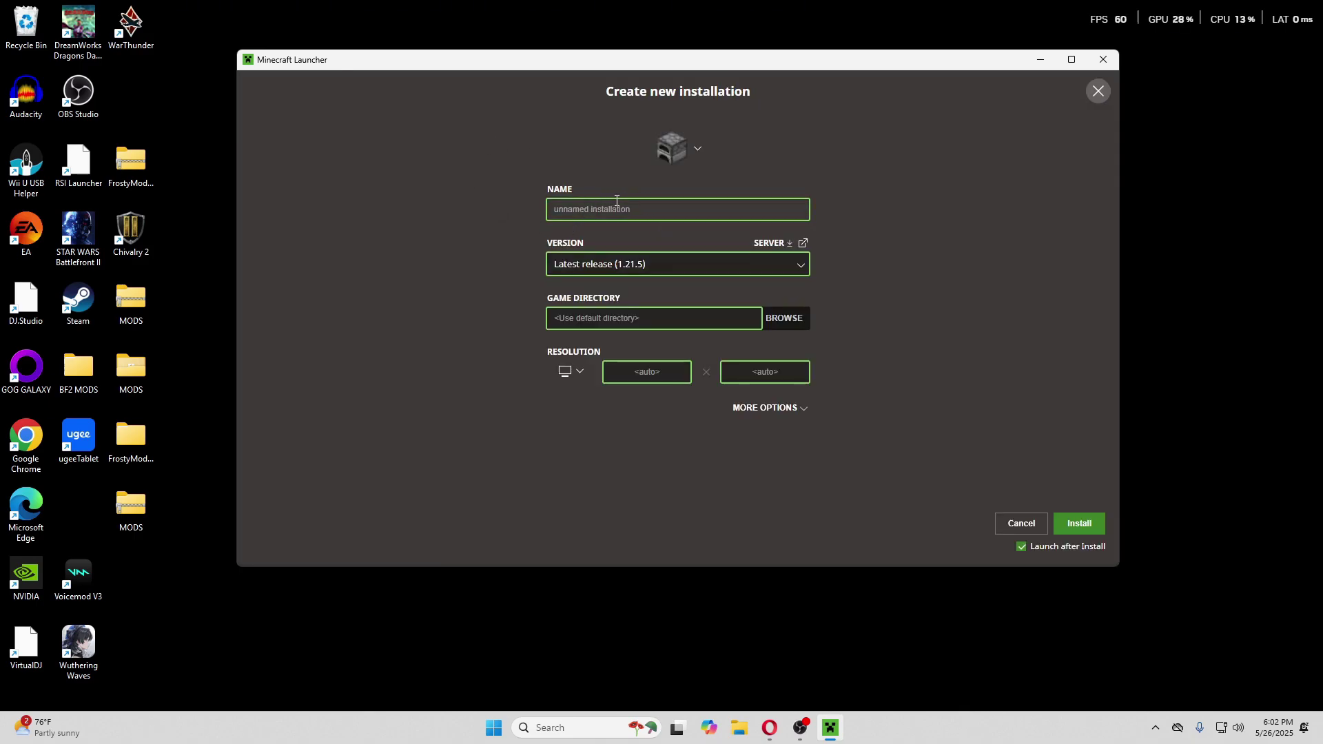
{"action": "left_click", "coordinate": [687, 271]}
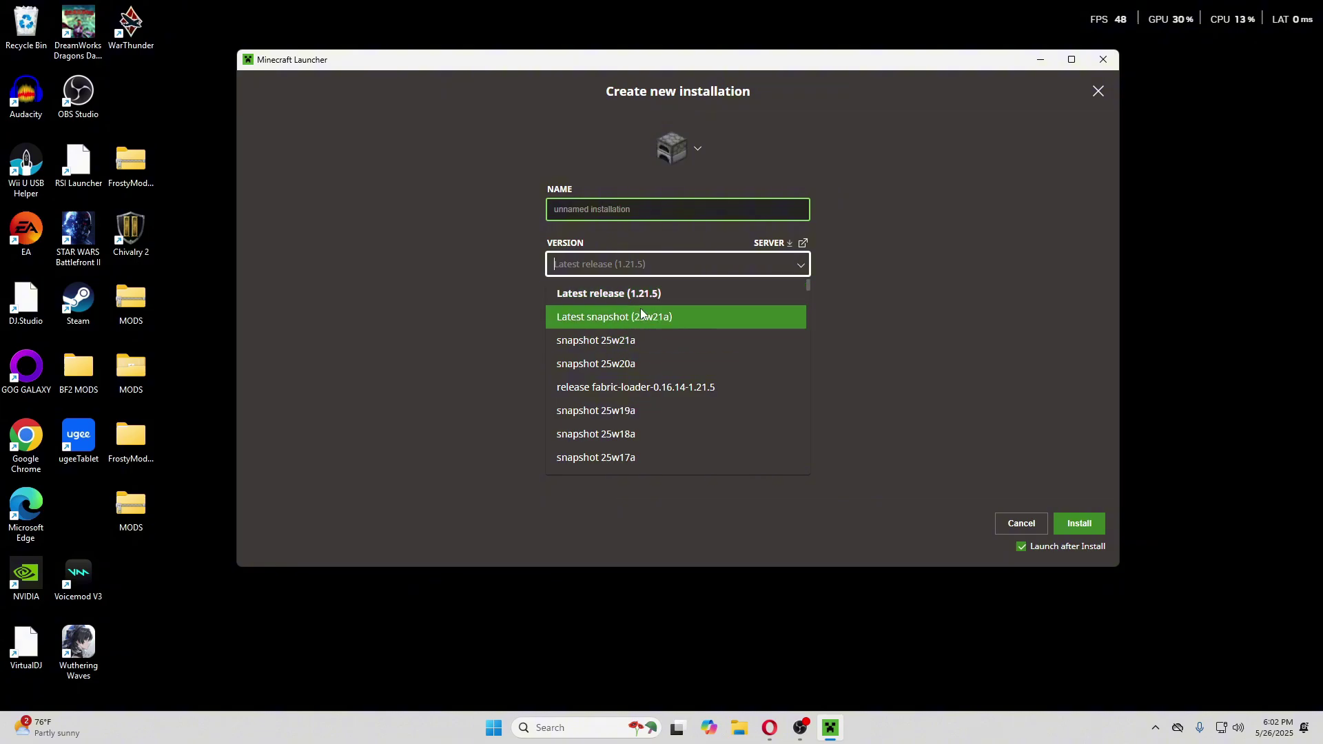
{"action": "type", "text": "1."}
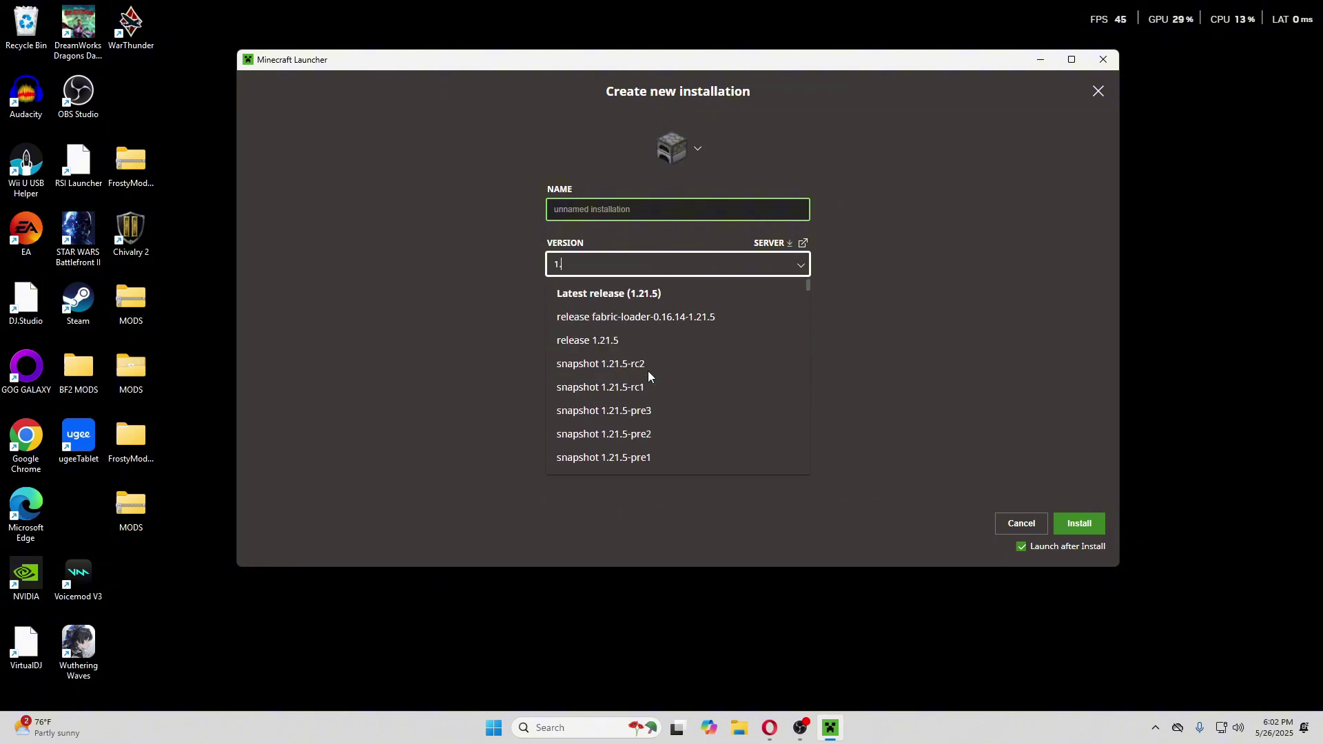
{"action": "type", "text": "18.2"}
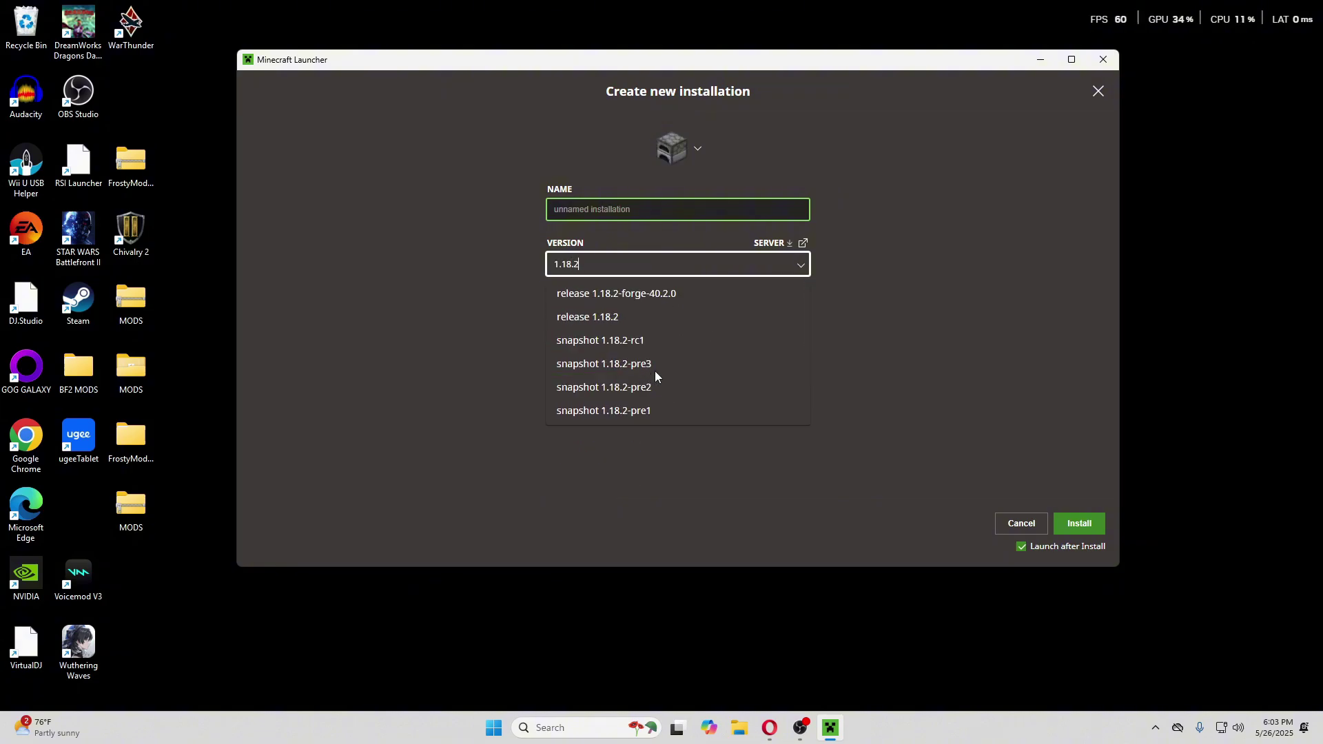
{"action": "left_click", "coordinate": [940, 249]}
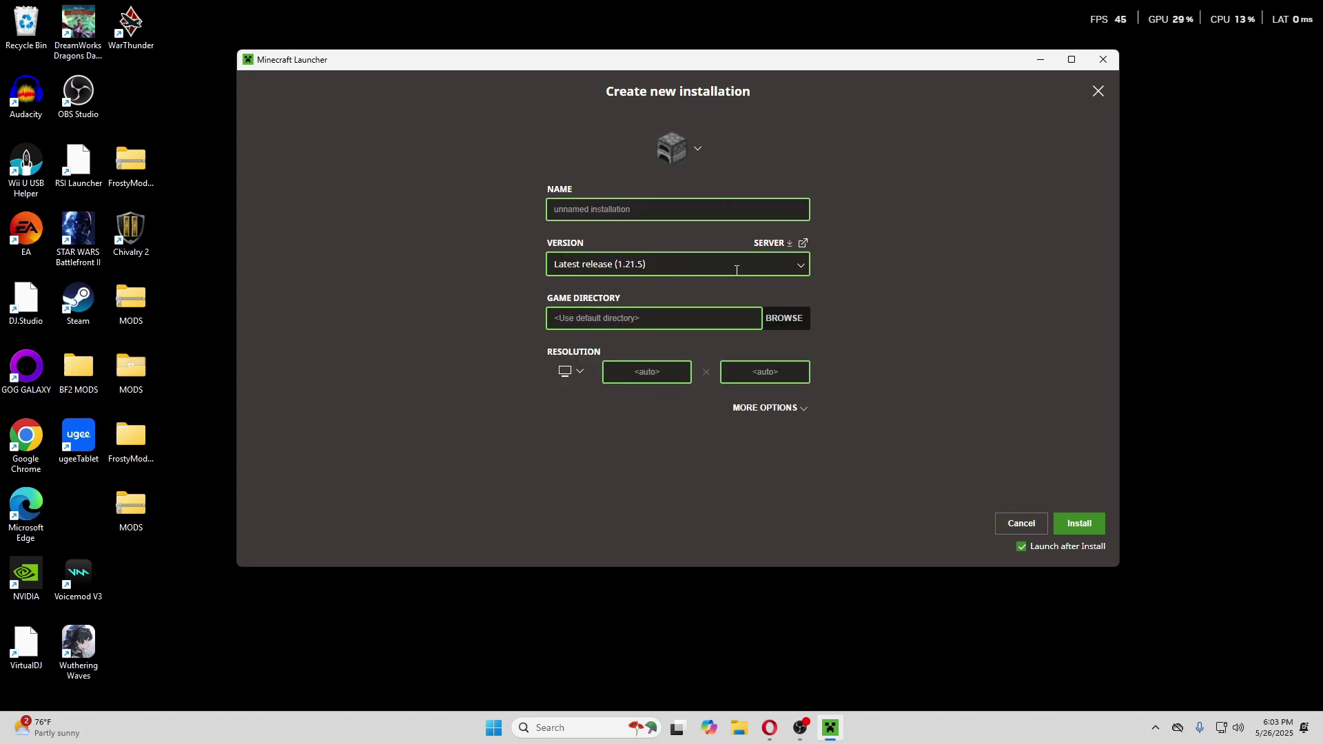
{"action": "left_click", "coordinate": [1021, 524]}
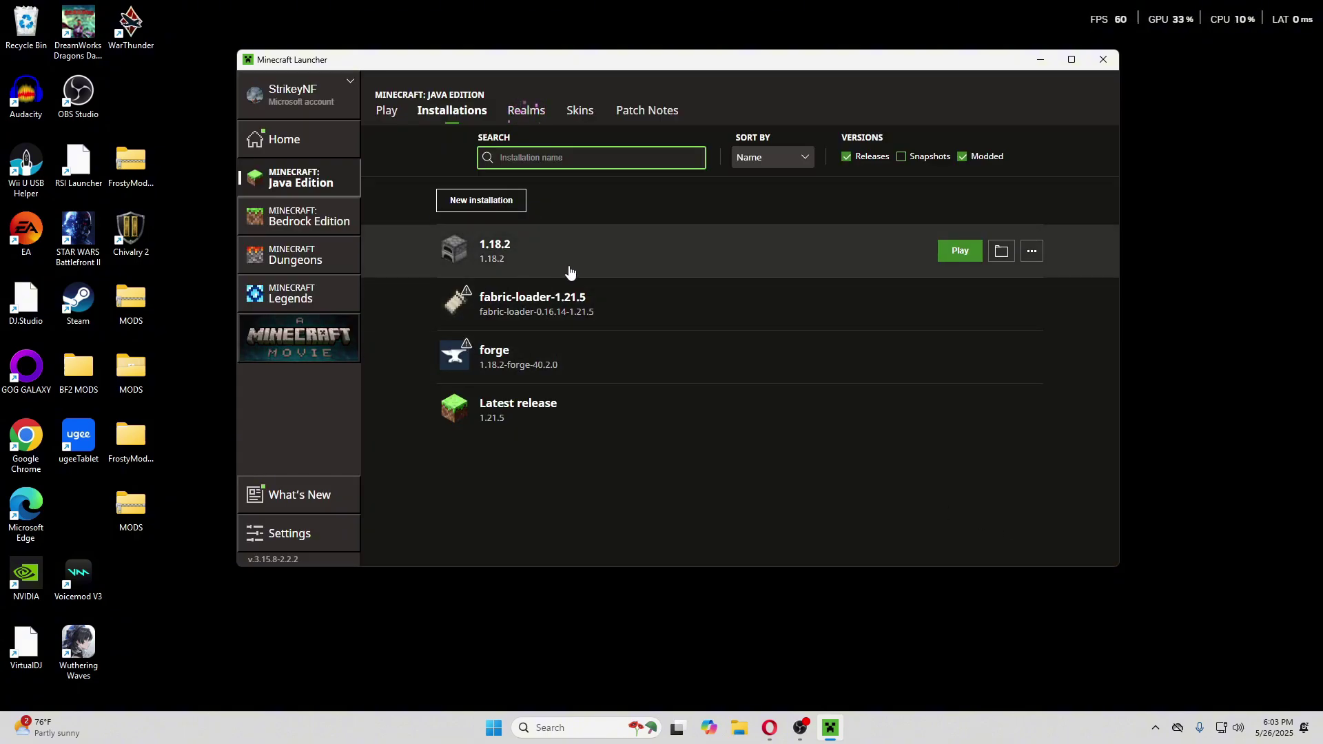
{"action": "left_click", "coordinate": [386, 111]}
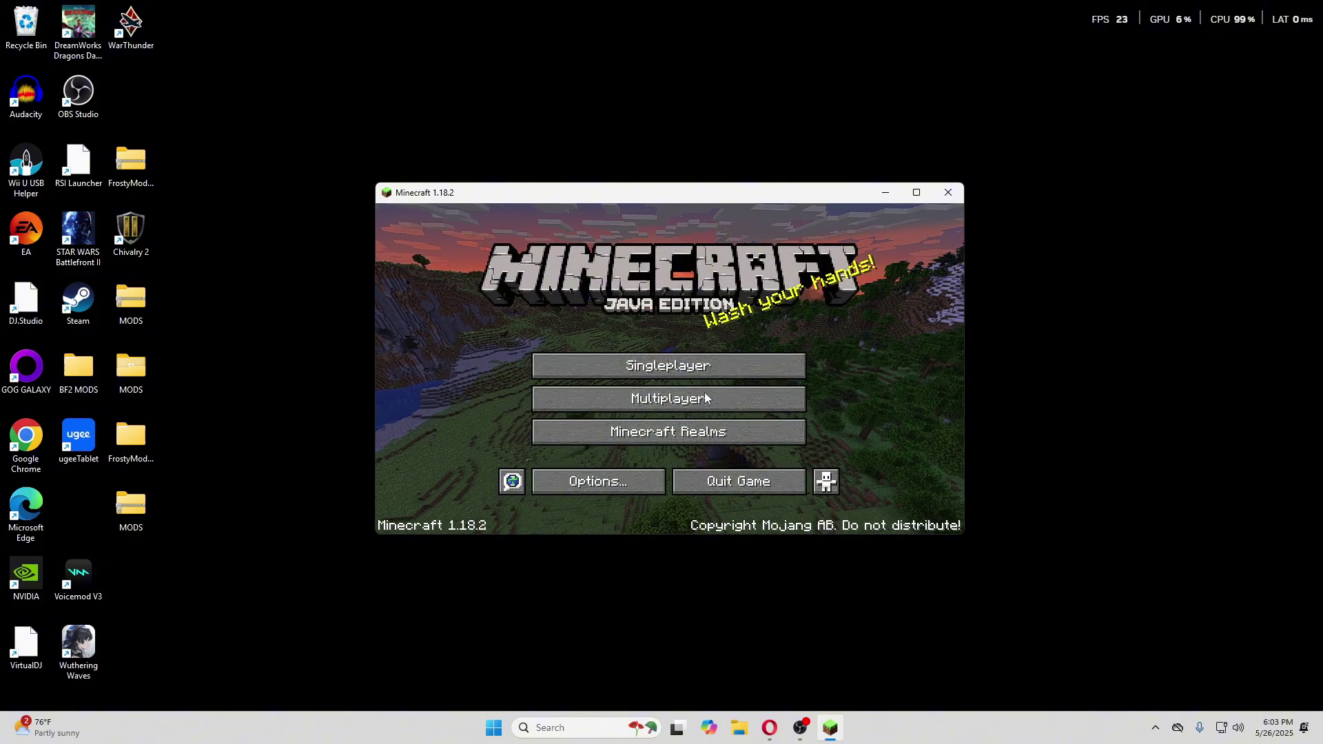
Check the Singleplayer world list, return to the title screen, and quit Minecraft 1.18.2.
{"action": "left_click", "coordinate": [725, 367]}
{"action": "left_click", "coordinate": [830, 508]}
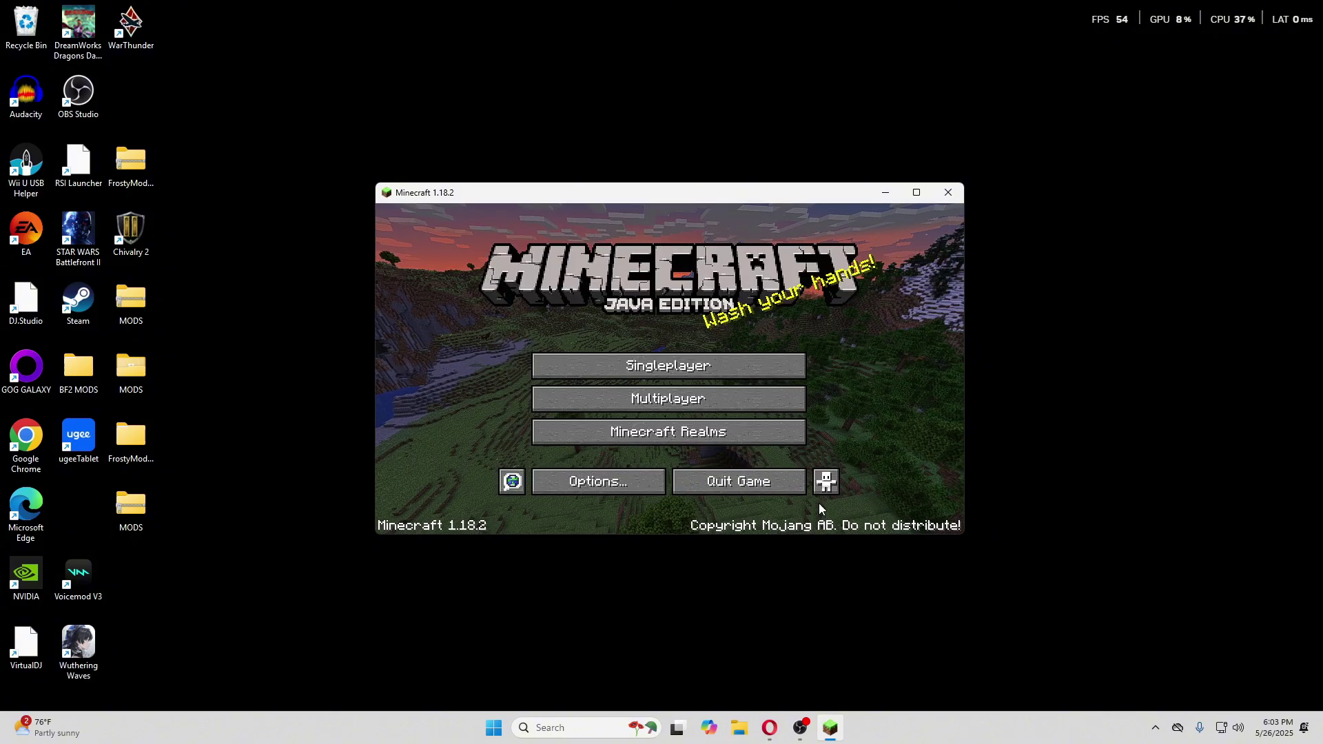
{"action": "left_click", "coordinate": [756, 483]}
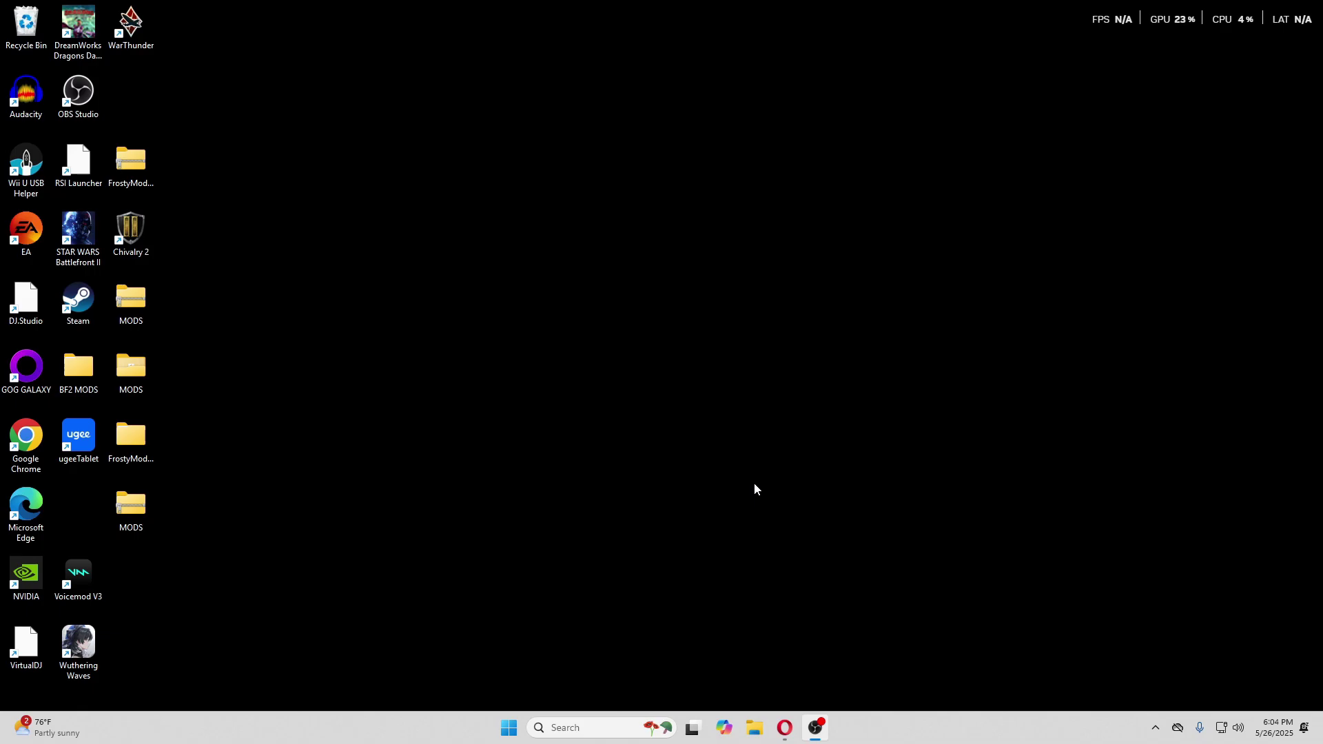
Bring Opera GX forward on the Download Java page and glance at past downloads.
{"action": "left_click", "coordinate": [785, 728]}
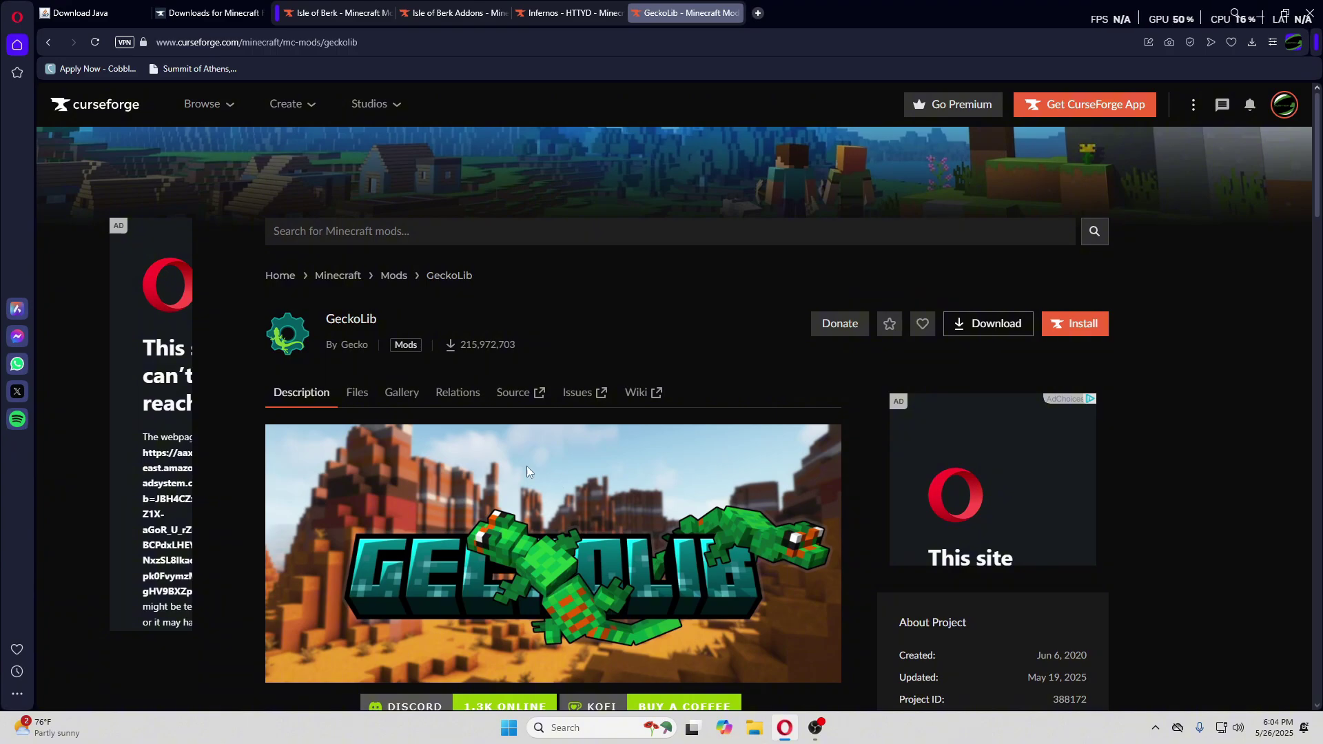
{"action": "left_click", "coordinate": [114, 7]}
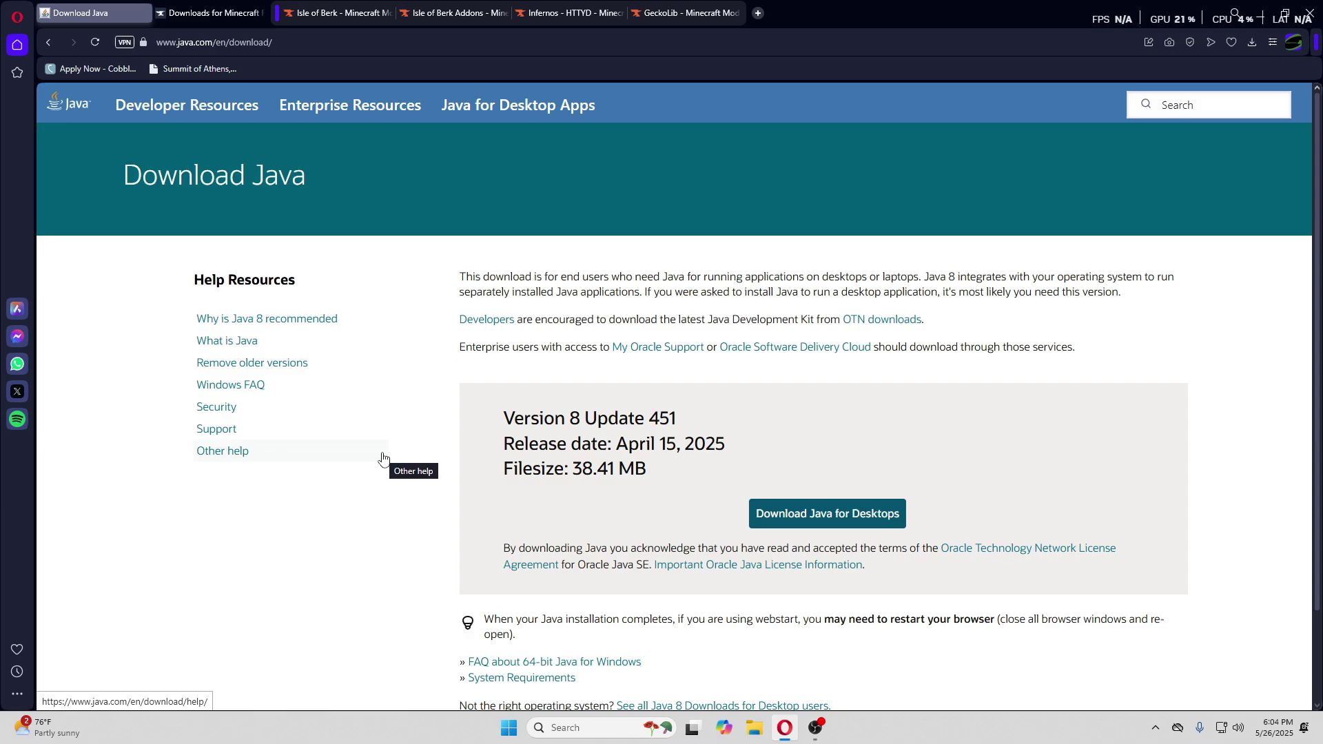
{"action": "scroll", "coordinate": [875, 435], "scroll_direction": "down", "scroll_amount": 2}
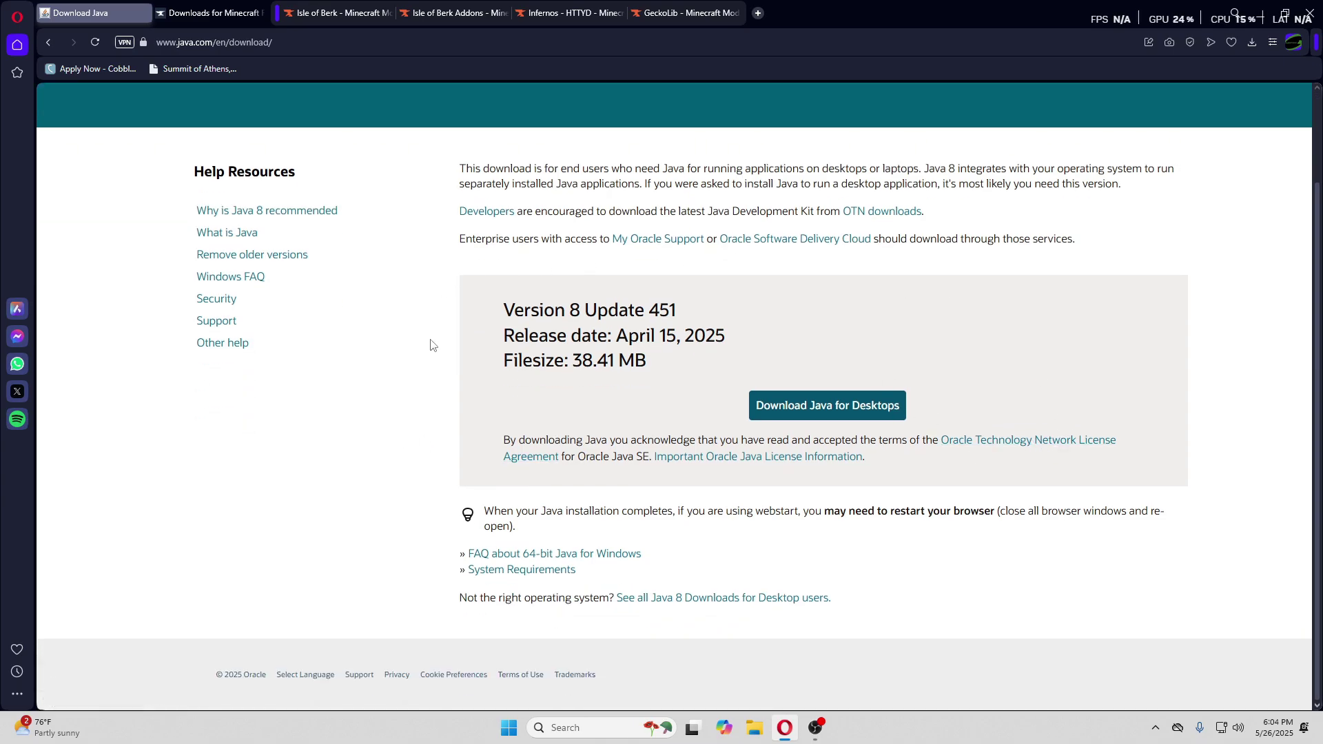
{"action": "scroll", "coordinate": [599, 394], "scroll_direction": "up", "scroll_amount": 2}
{"action": "scroll", "coordinate": [940, 336], "scroll_direction": "down", "scroll_amount": 2}
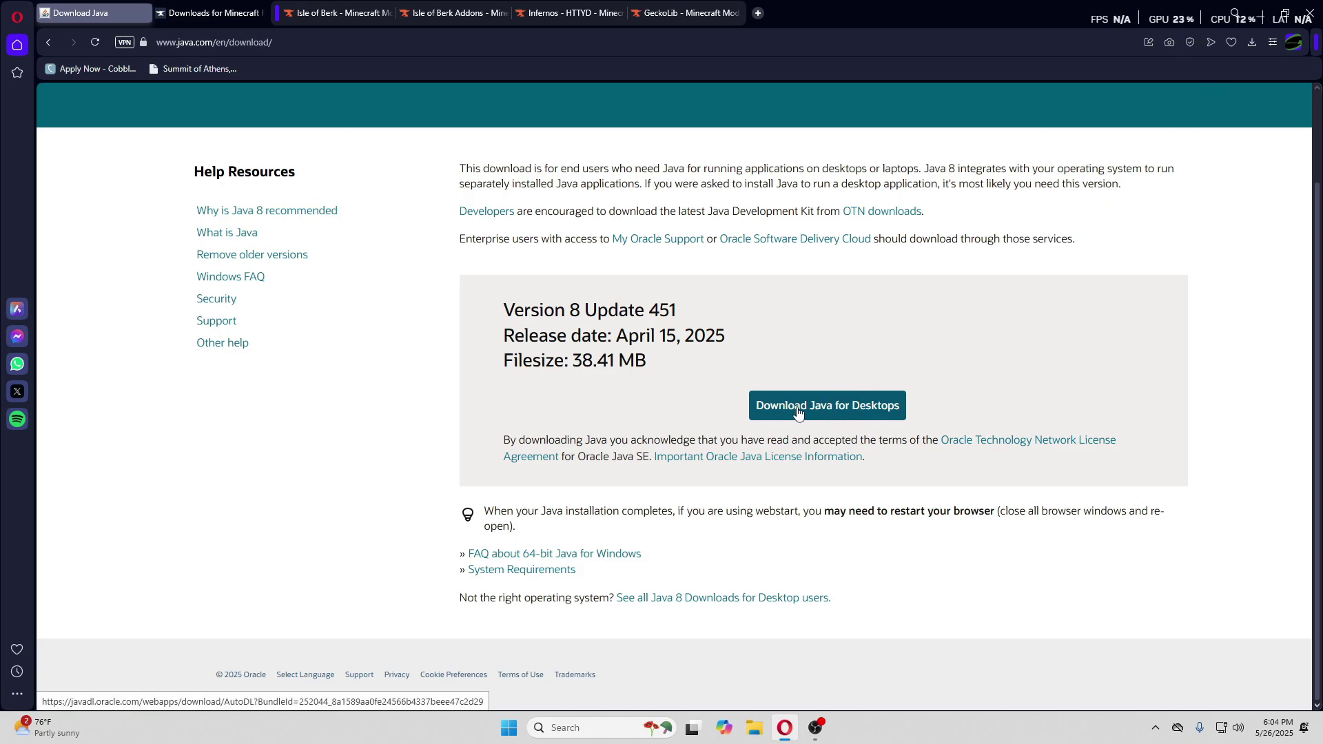
{"action": "left_click", "coordinate": [1255, 43]}
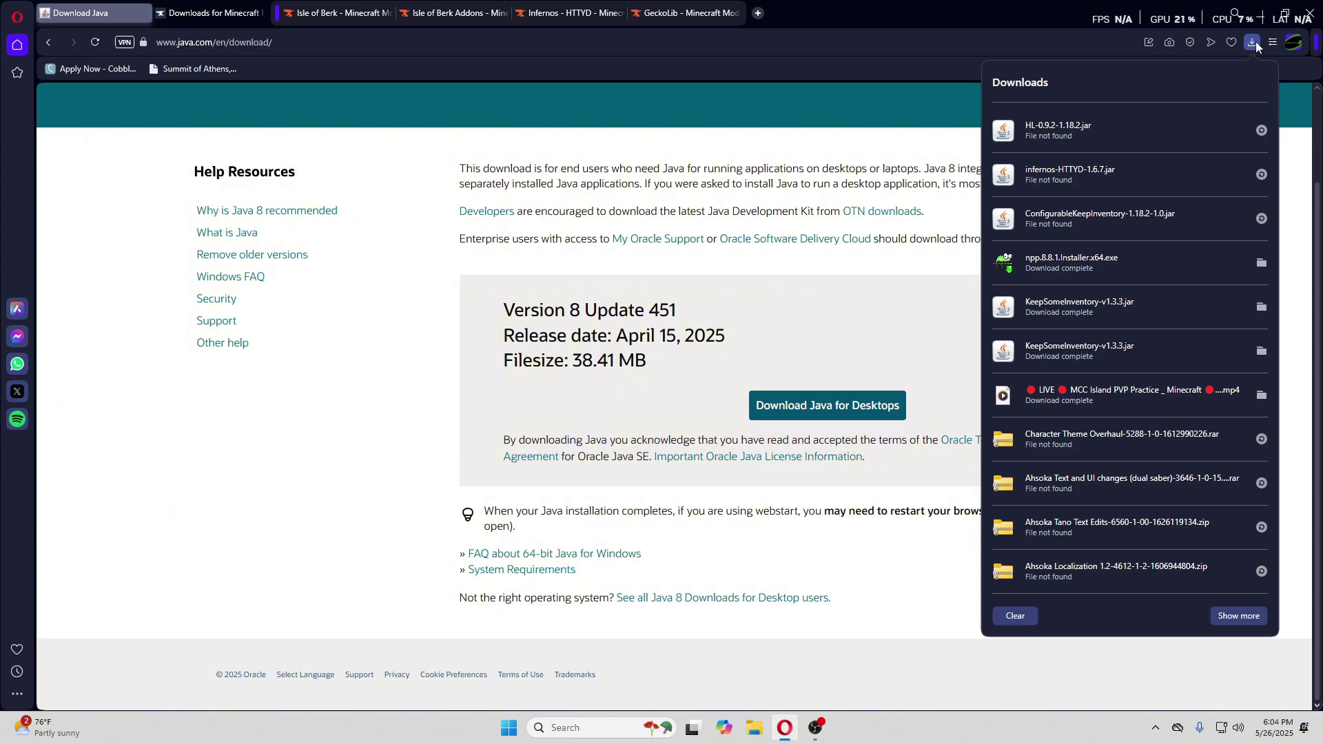
{"action": "left_click", "coordinate": [1256, 41]}
Start the Java for Desktops download, cancel saving it, and go to the Forge 1.18.2 page.
{"action": "left_click", "coordinate": [861, 405]}
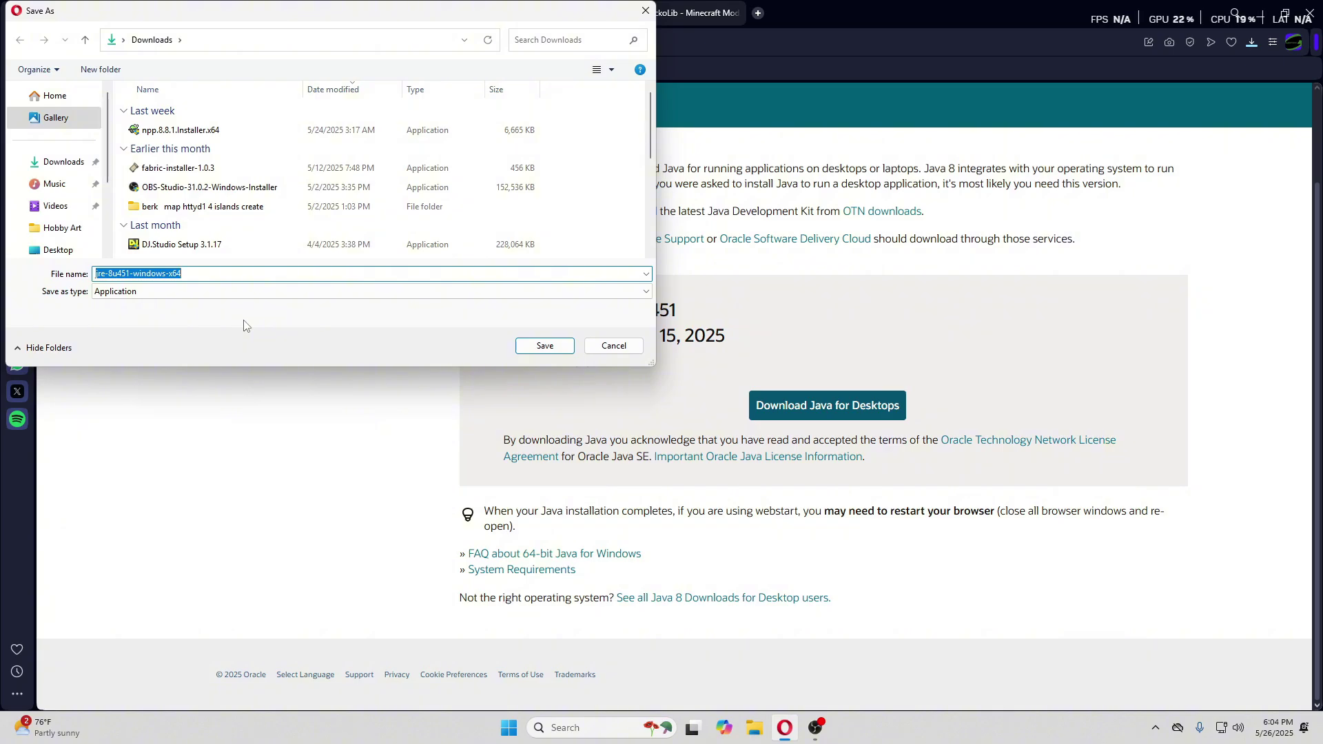
{"action": "left_click", "coordinate": [612, 346]}
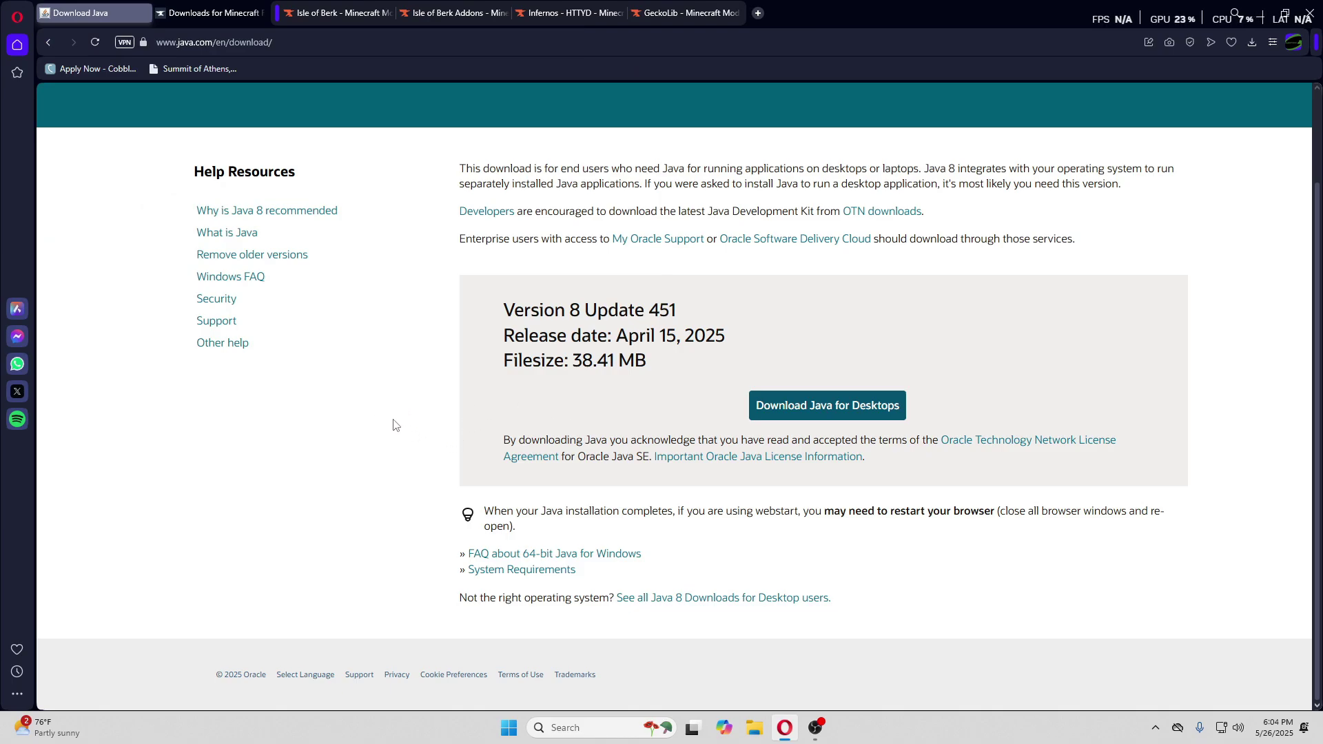
{"action": "left_click", "coordinate": [201, 13]}
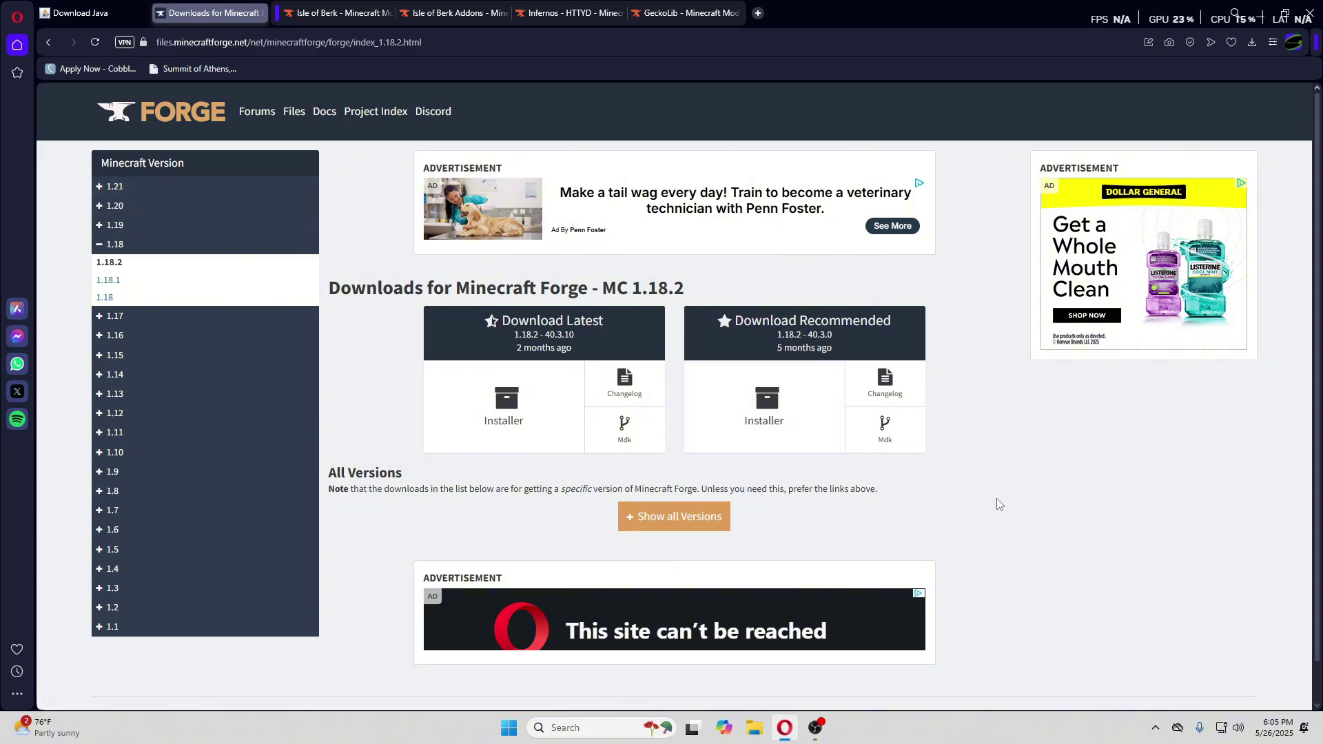
Download the recommended forge-1.18.2-40.3.0-installer.jar past the ad and run it.
{"action": "left_click", "coordinate": [771, 415]}
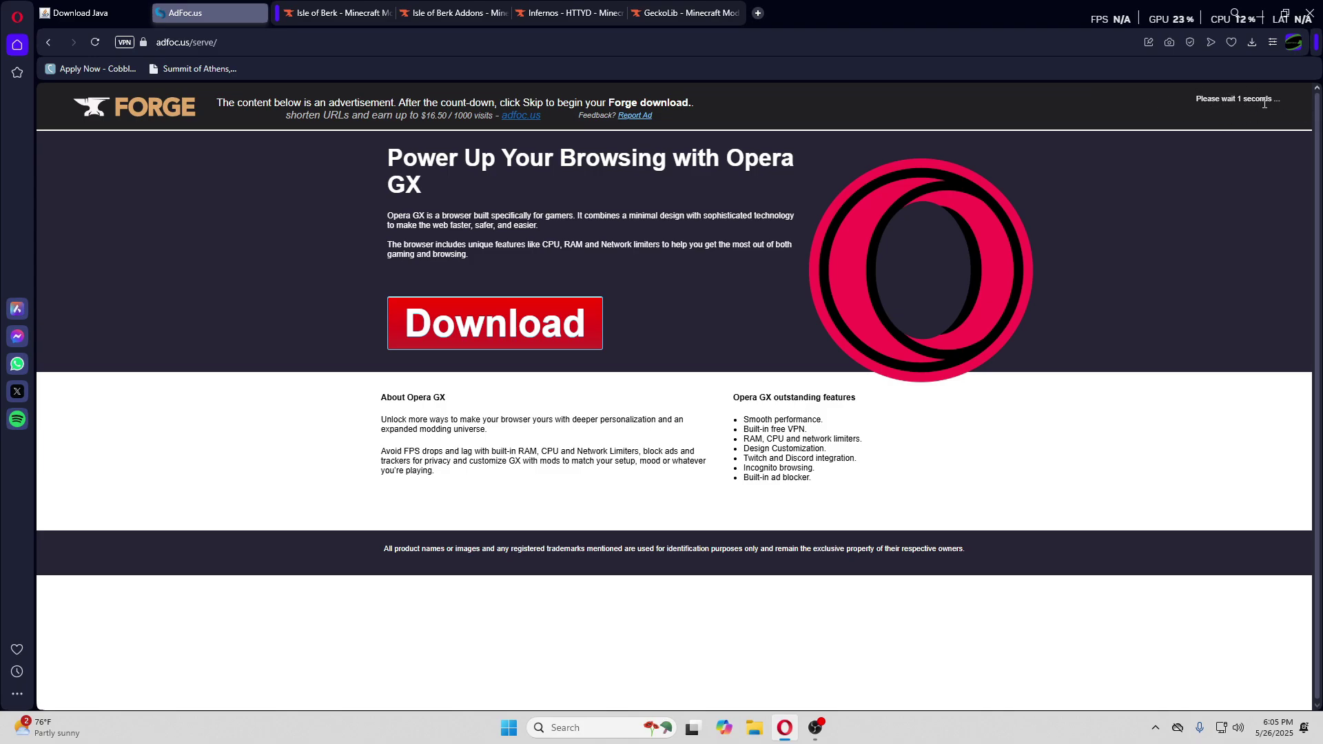
{"action": "left_click", "coordinate": [1242, 105]}
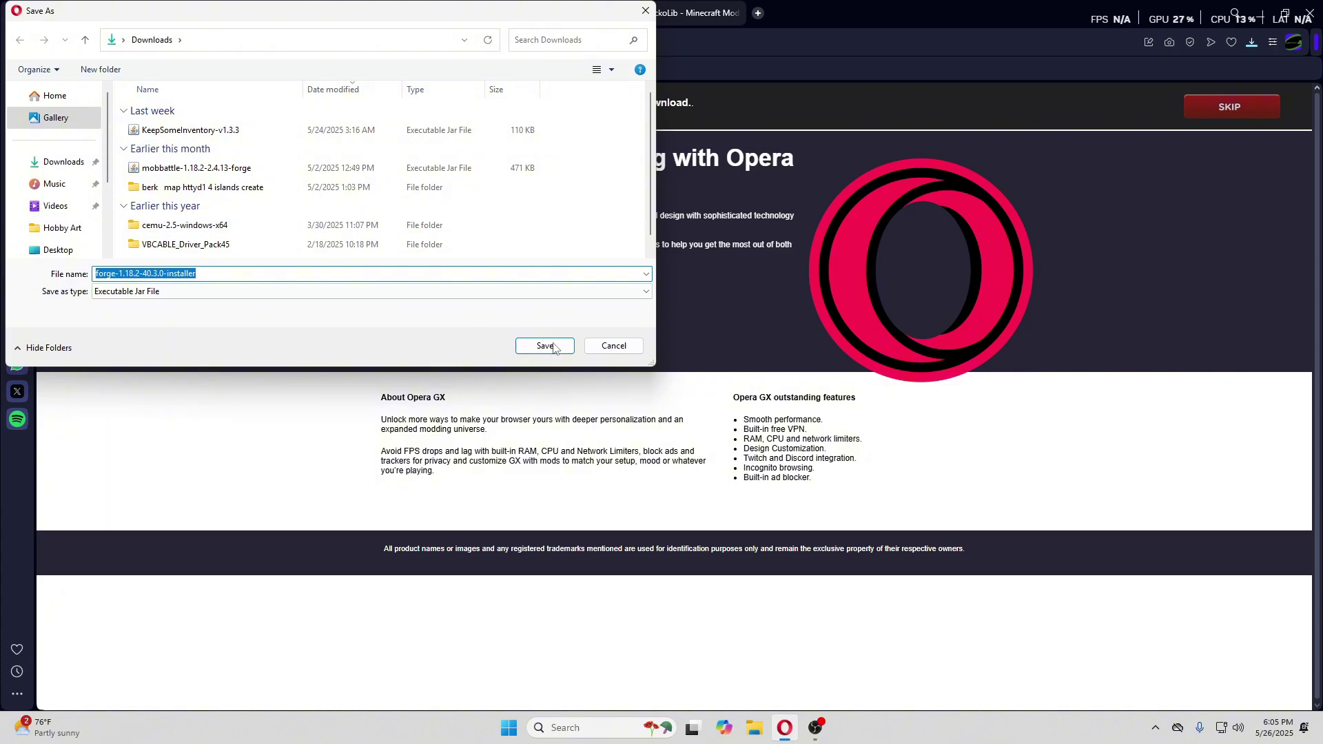
{"action": "left_click", "coordinate": [544, 346]}
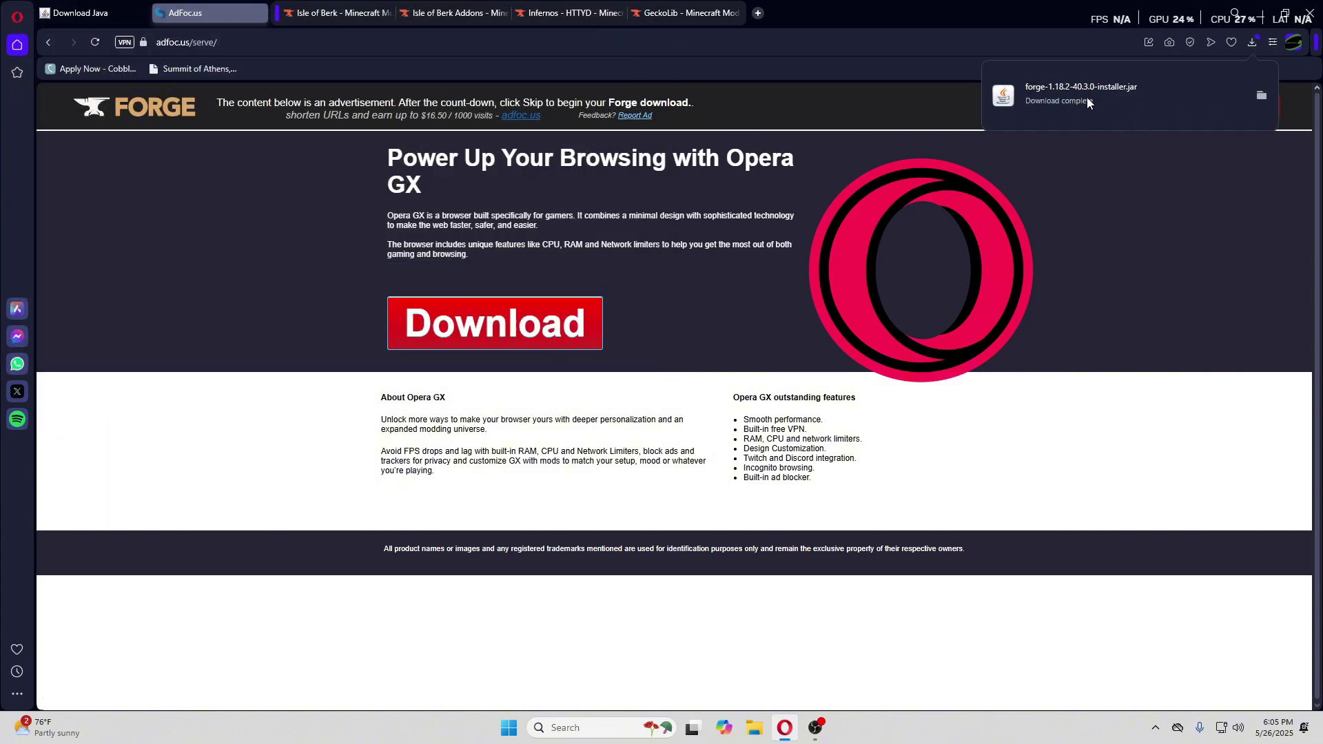
{"action": "left_click", "coordinate": [1097, 93]}
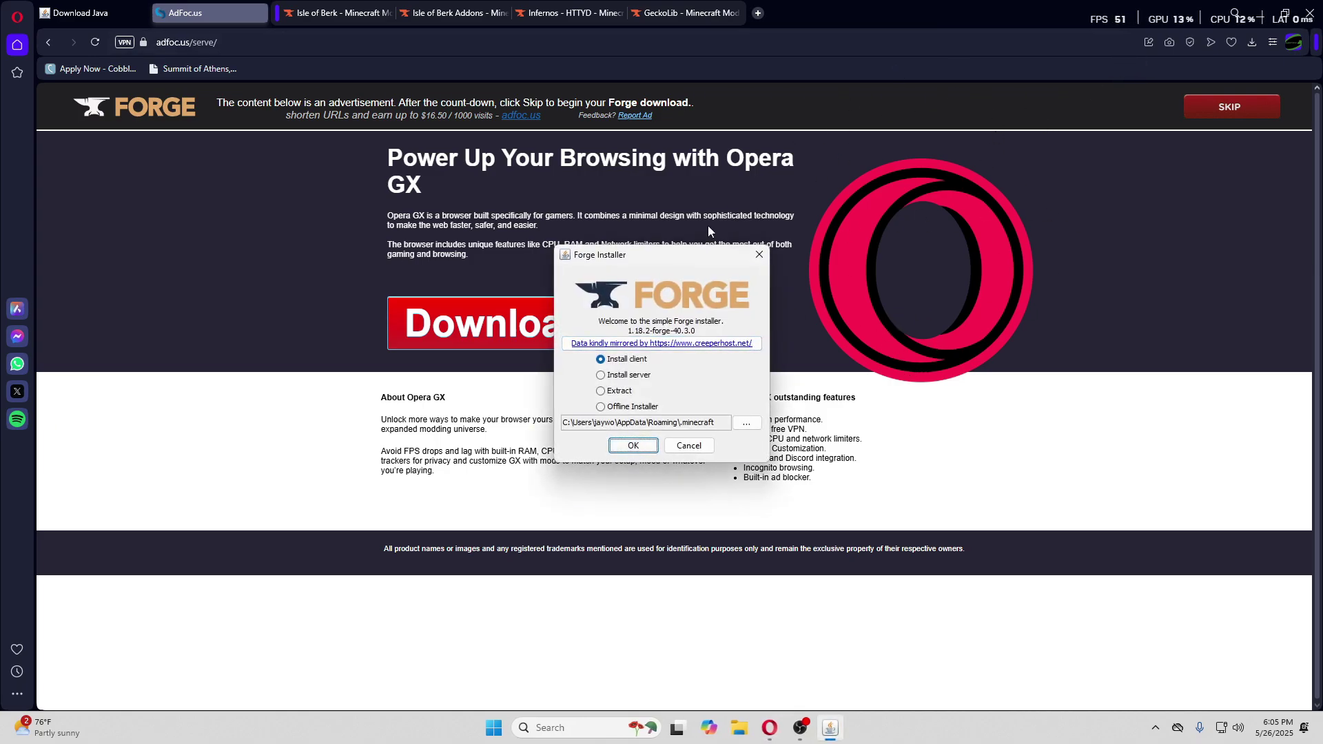
Cancel the Forge Installer without installing, then bring up Windows Search.
{"action": "left_click_drag", "start_coordinate": [674, 260], "coordinate": [684, 250]}
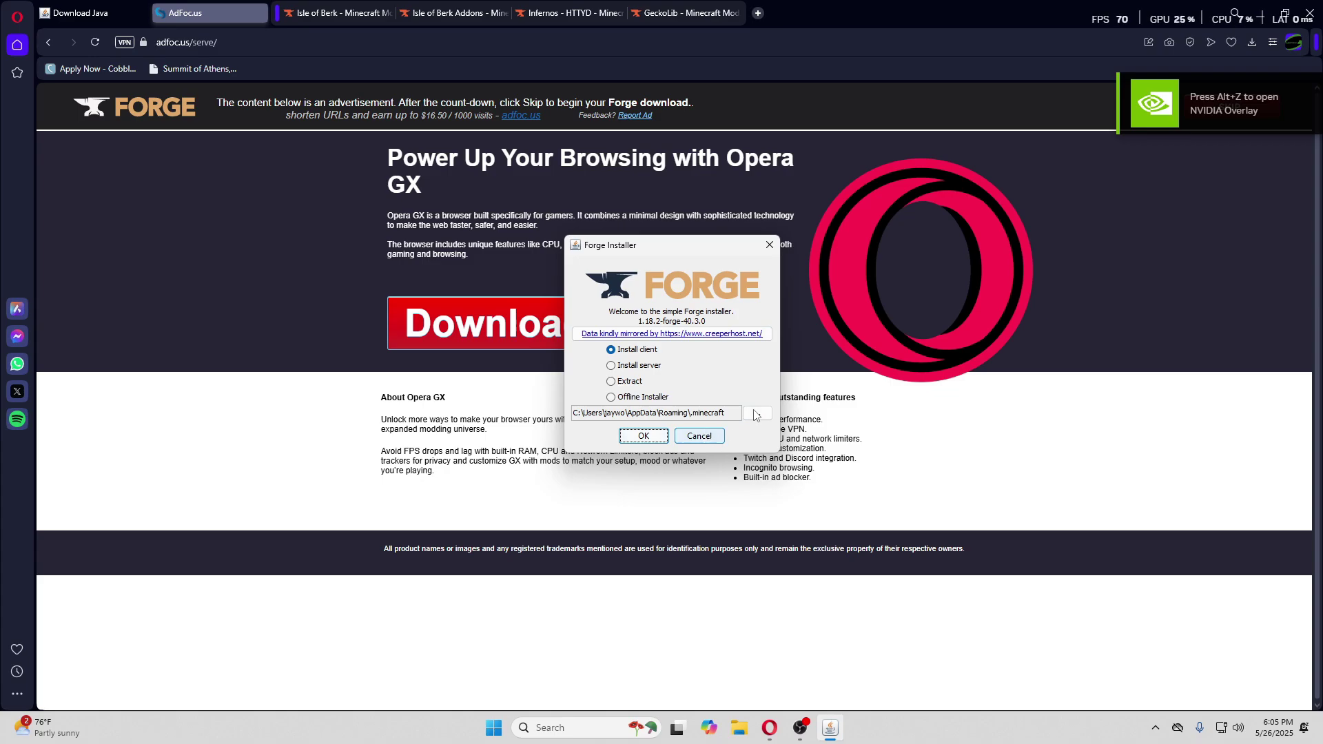
{"action": "left_click", "coordinate": [699, 435]}
{"action": "key", "text": "super+s"}
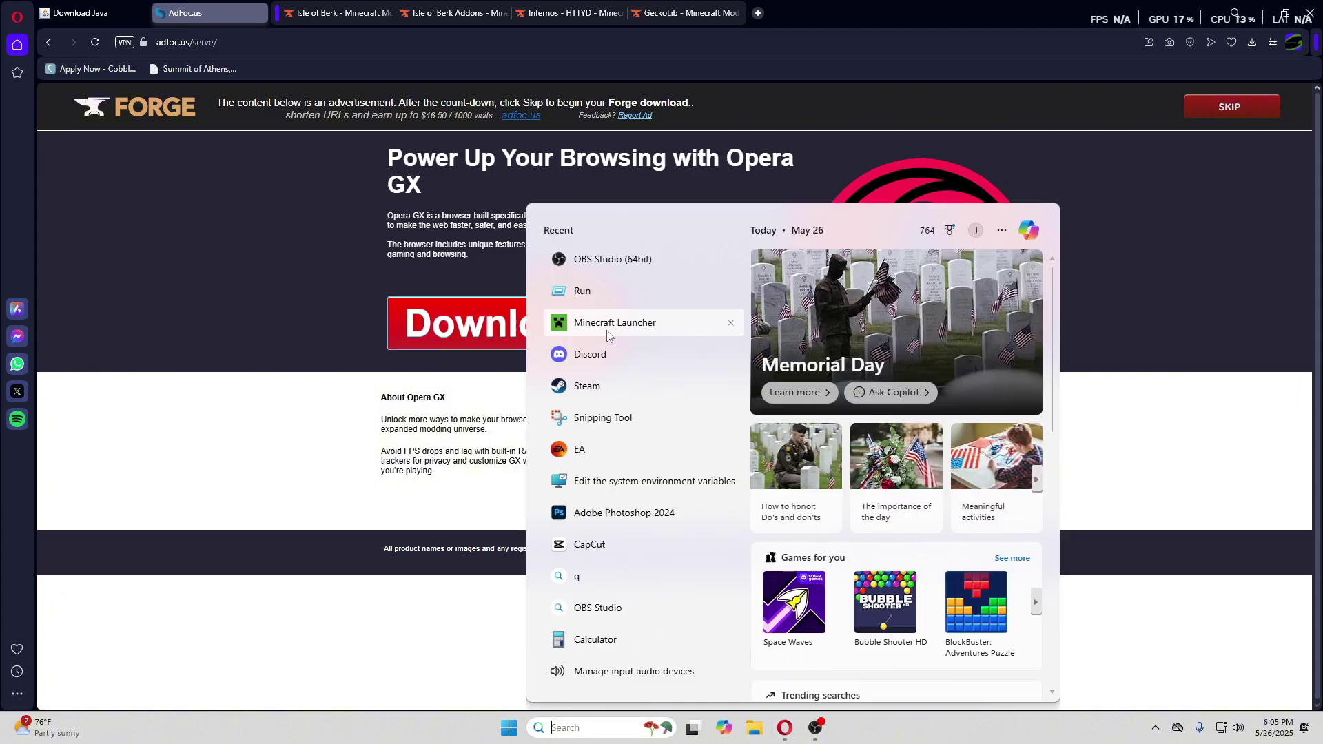
Launch Minecraft Launcher, pick the forge profile, and look up 1.18.2-forge-40.2.0 in a new installation.
{"action": "left_click", "coordinate": [615, 324]}
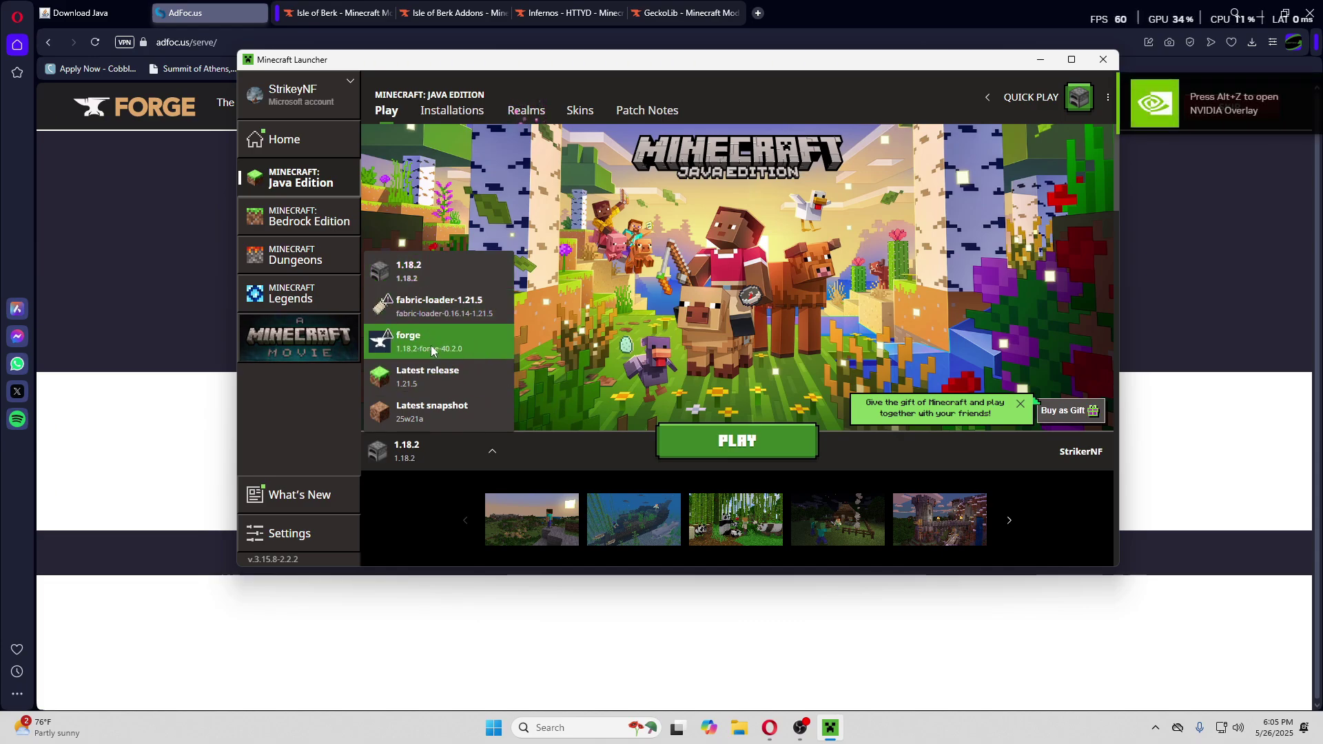
{"action": "left_click", "coordinate": [391, 342]}
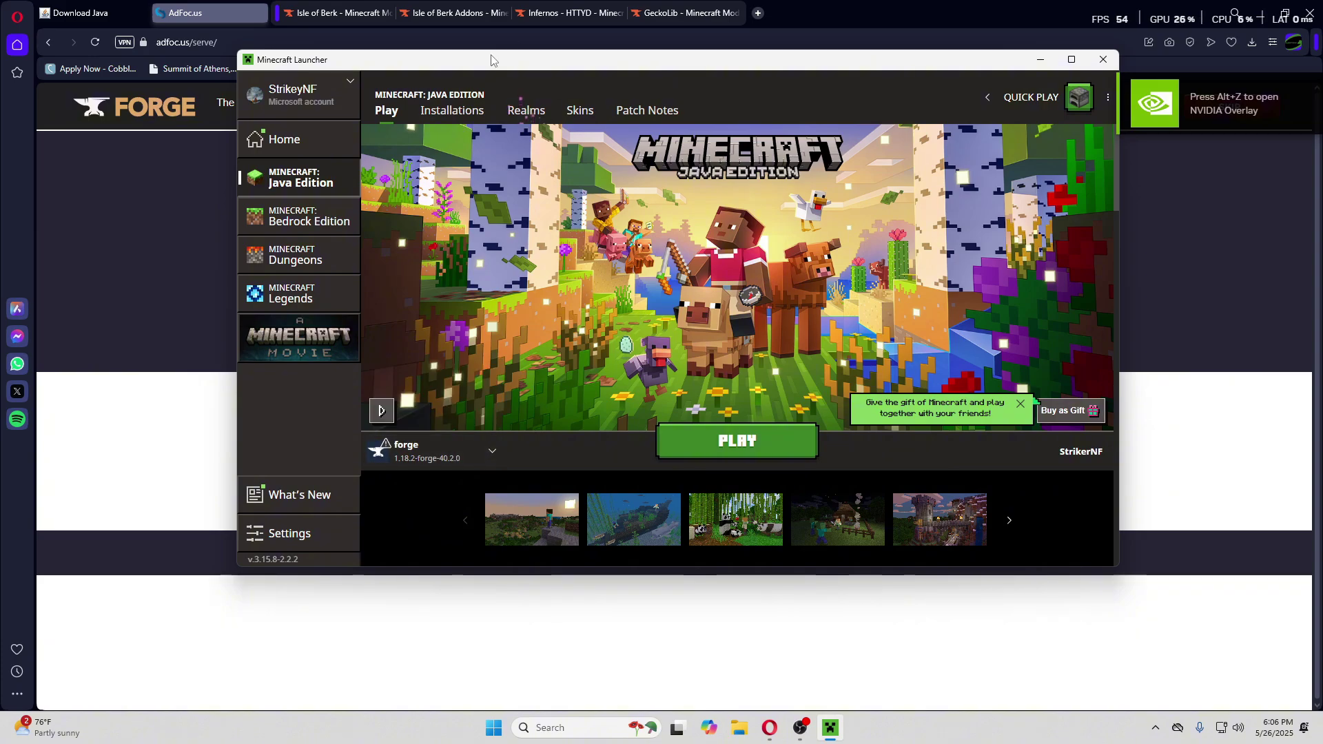
{"action": "left_click", "coordinate": [453, 110]}
{"action": "left_click", "coordinate": [480, 200]}
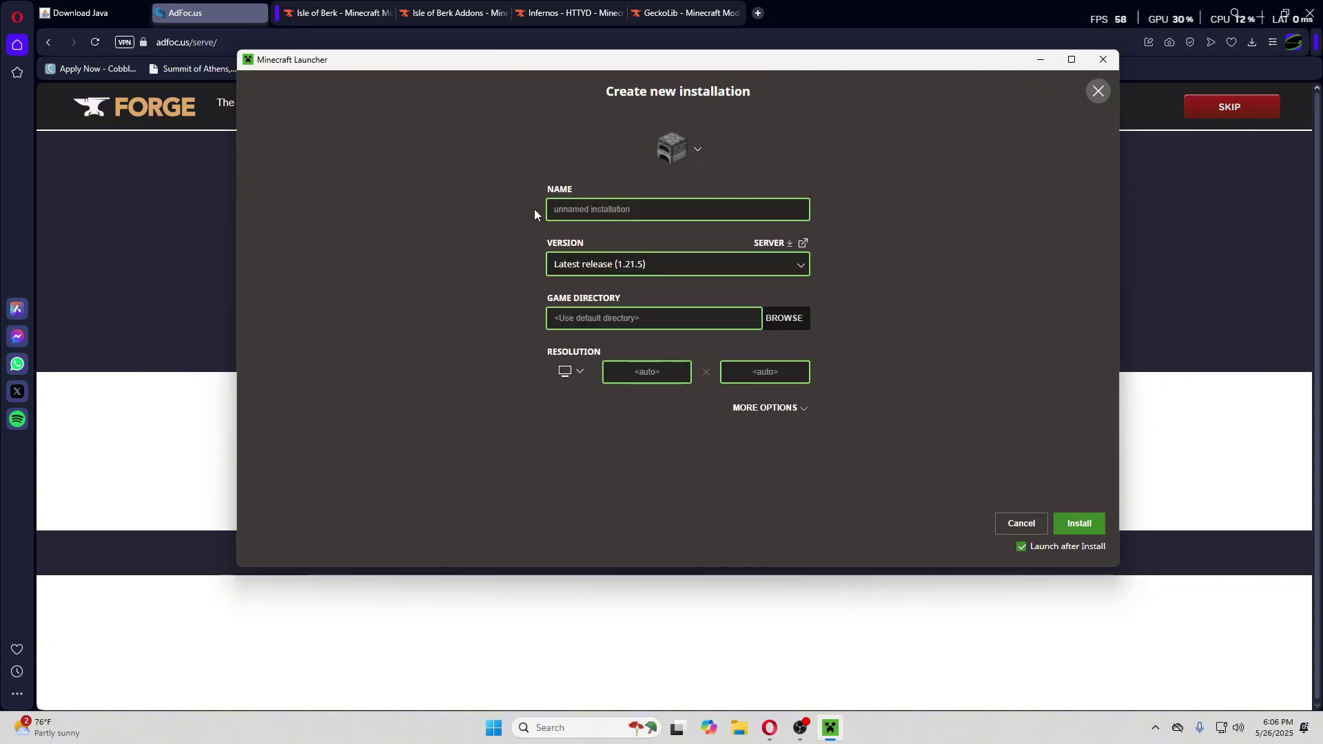
{"action": "left_click", "coordinate": [662, 264]}
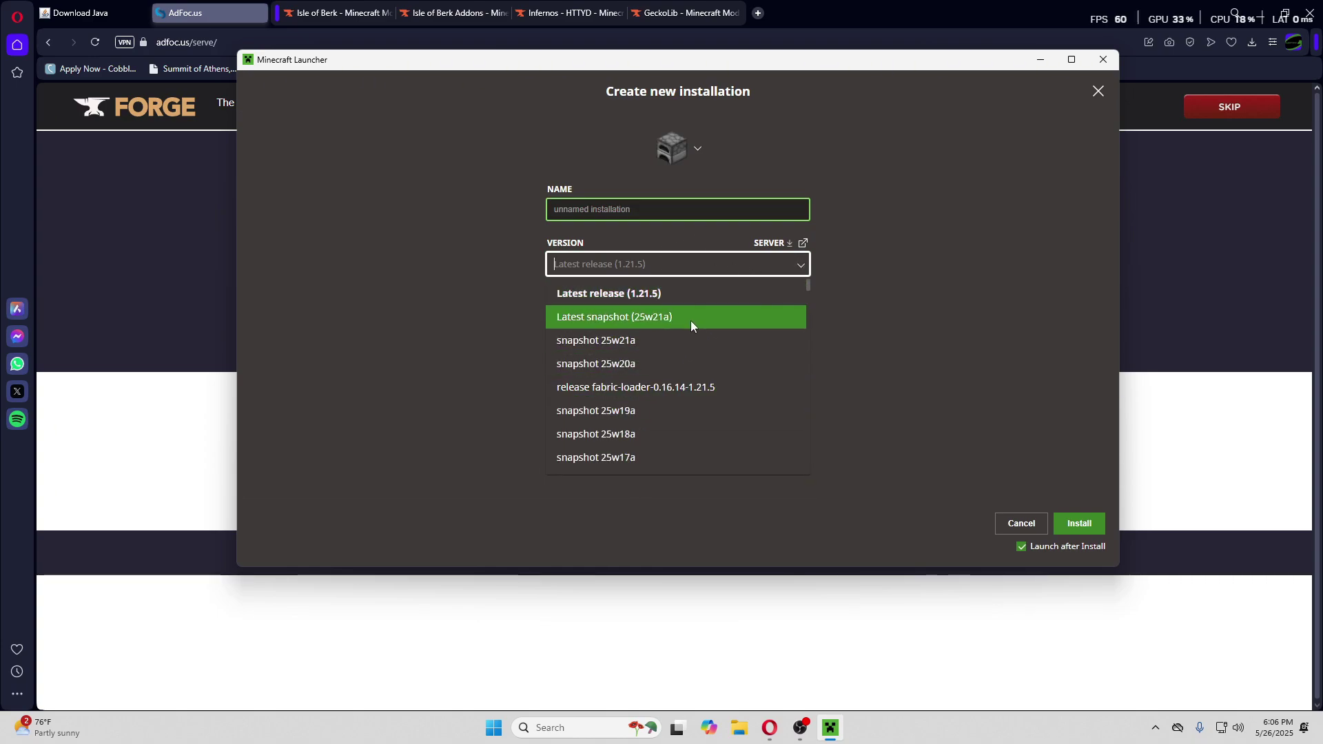
{"action": "type", "text": "1.18.2"}
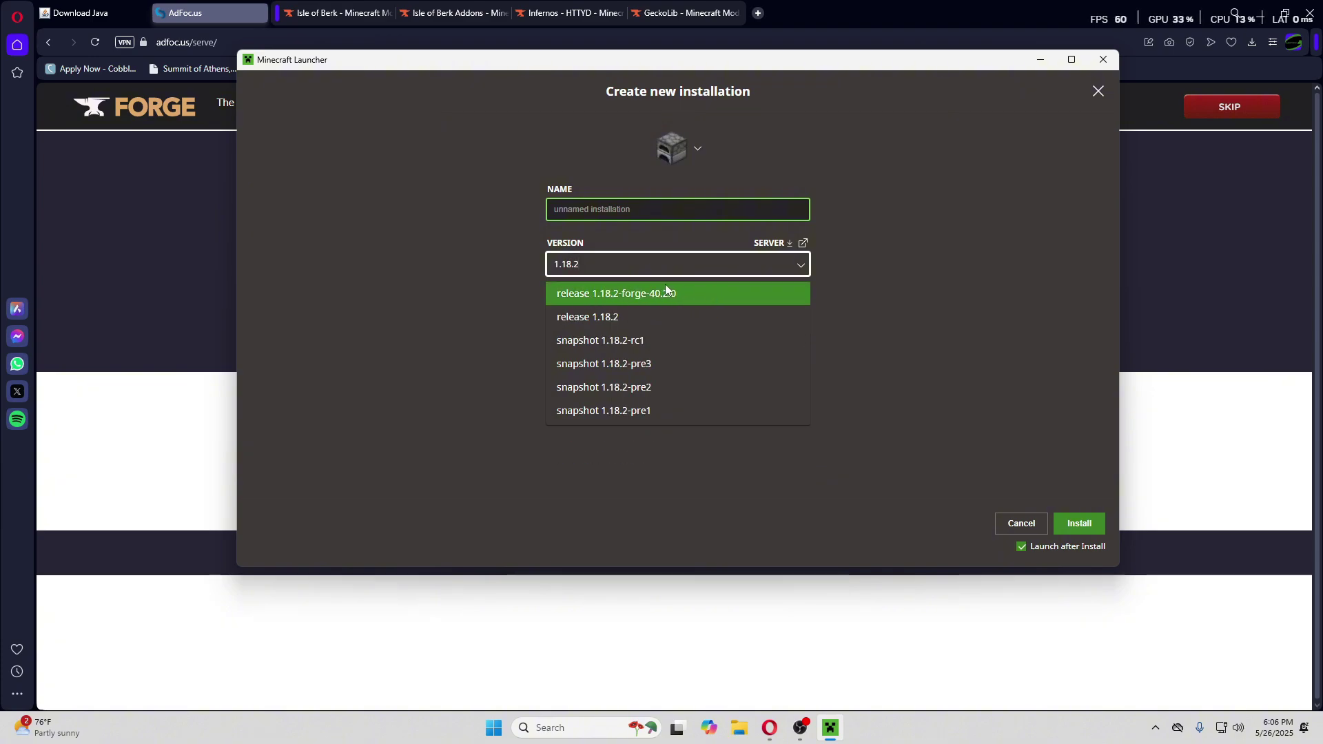
{"action": "left_click", "coordinate": [756, 293]}
Discard the new installation, return to Play with forge selected, and bring Opera GX forward.
{"action": "left_click", "coordinate": [1018, 526]}
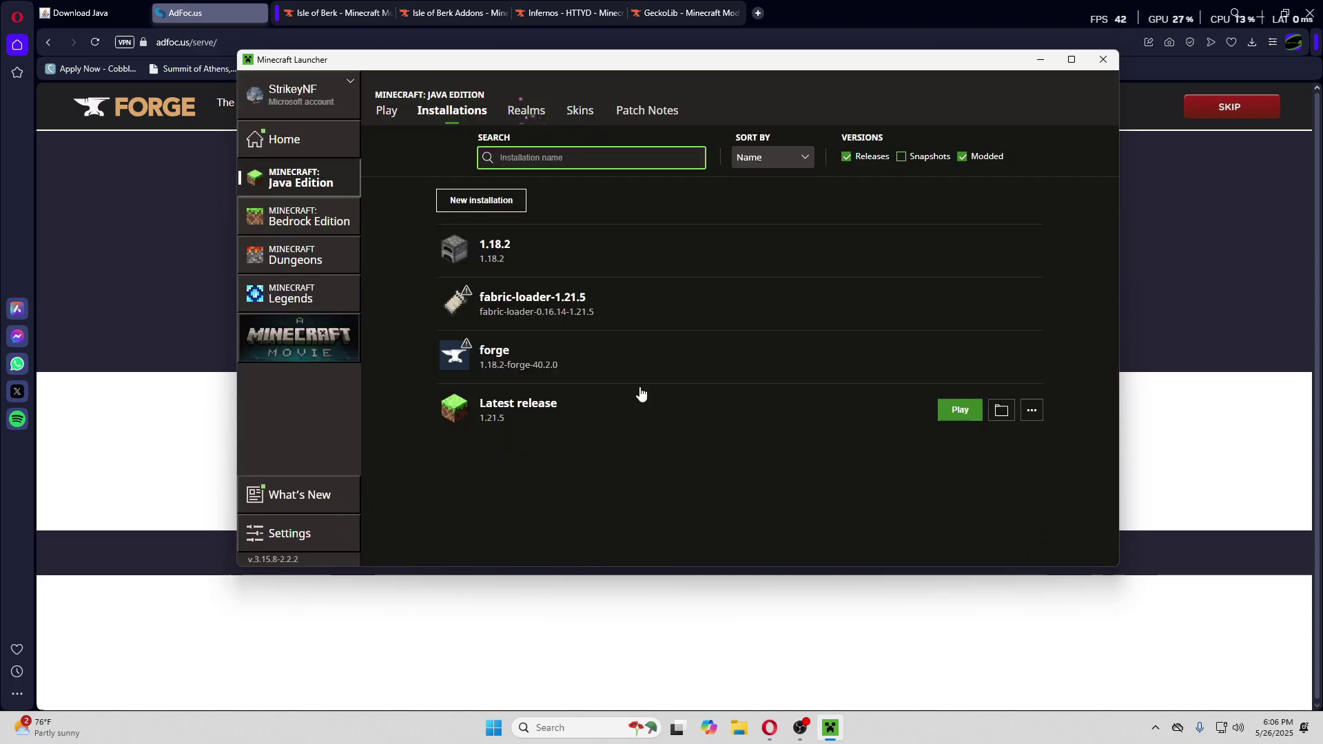
{"action": "mouse_move", "coordinate": [681, 368]}
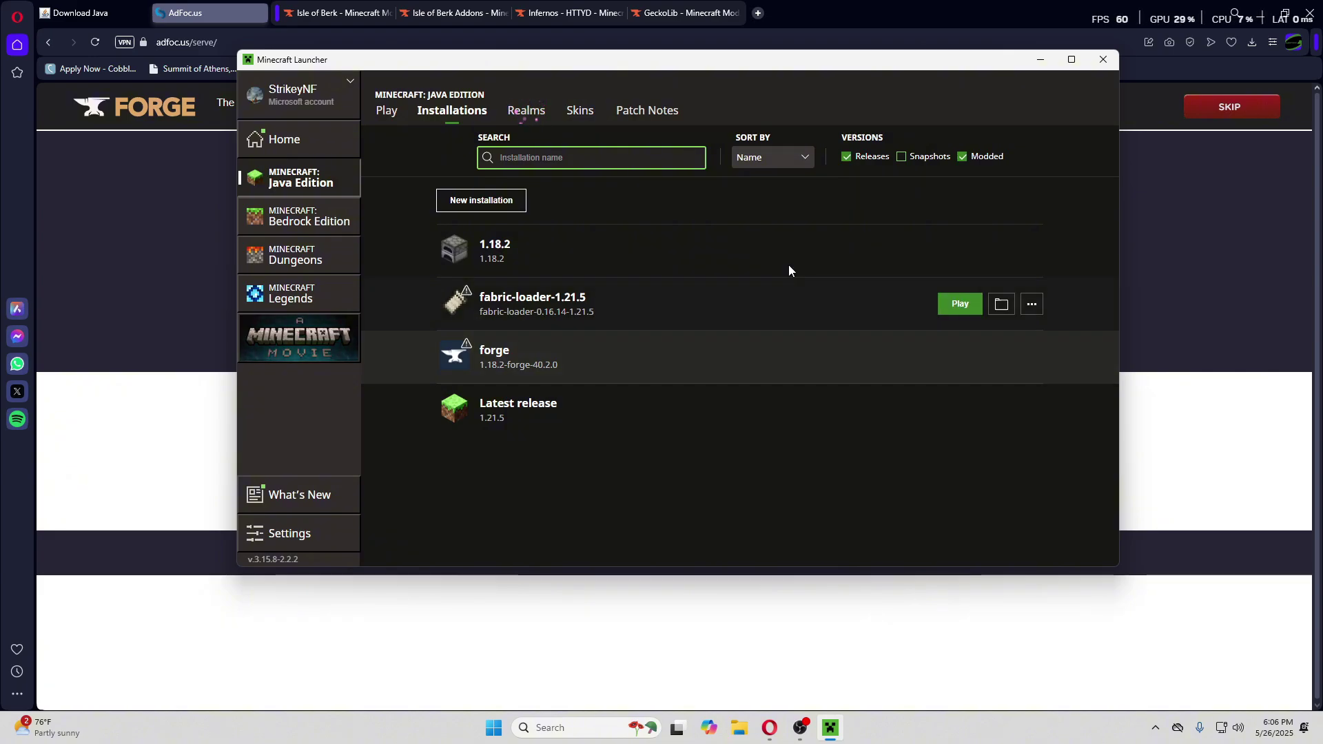
{"action": "left_click", "coordinate": [805, 351]}
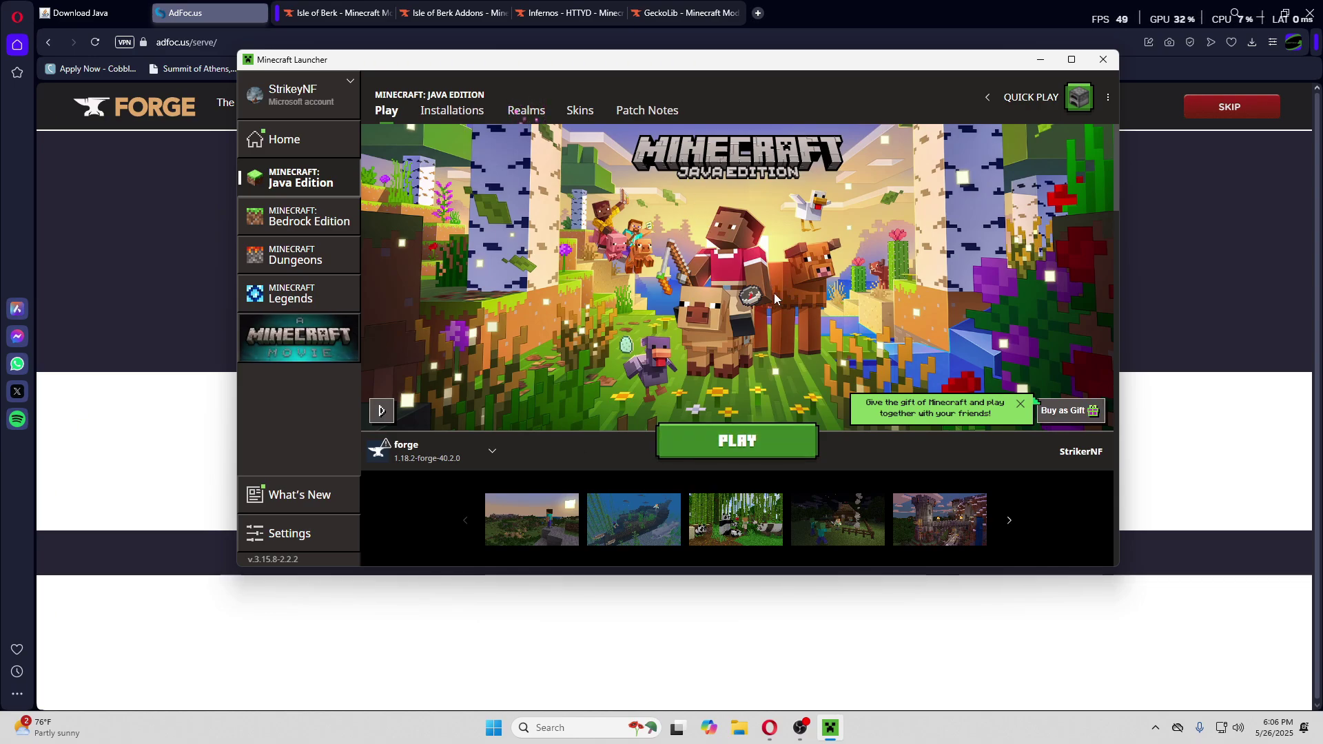
{"action": "left_click", "coordinate": [867, 5]}
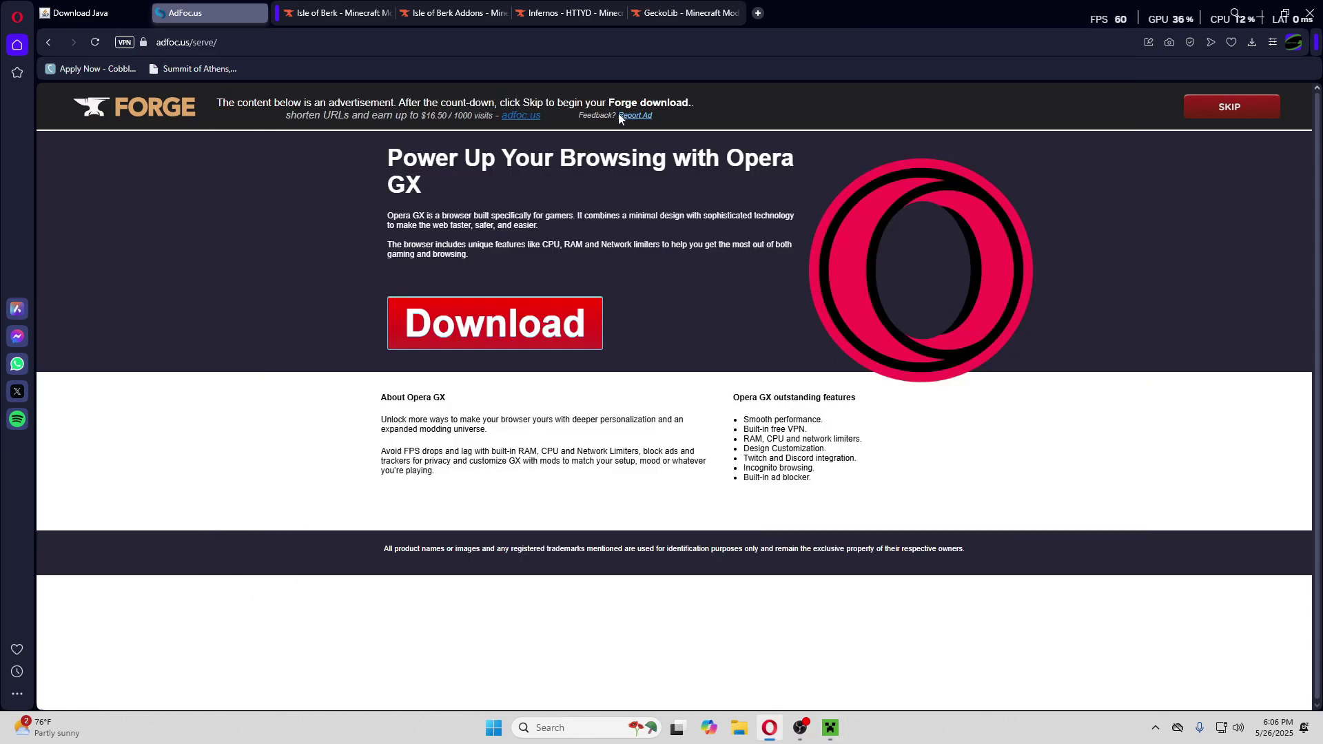
Look over the Isle of Berk modpack page on CurseForge.
{"action": "left_click", "coordinate": [339, 13]}
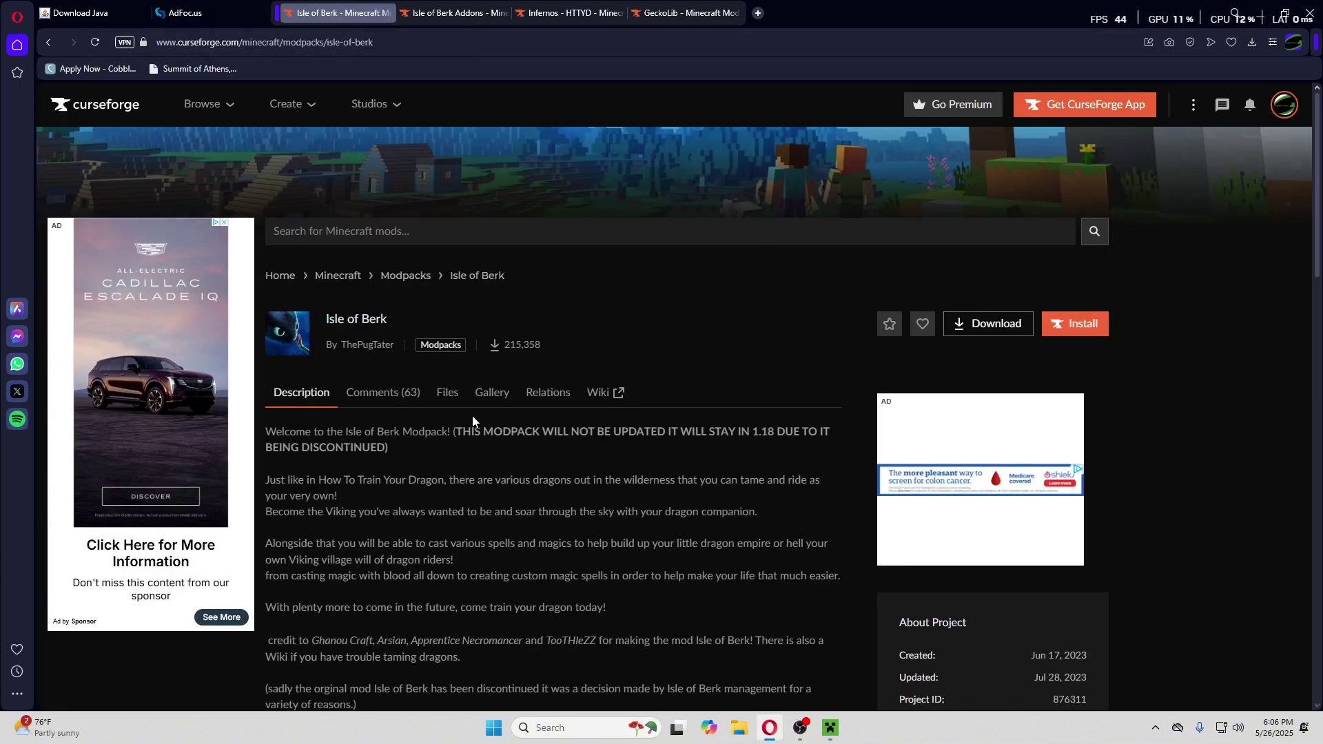
{"action": "scroll", "coordinate": [626, 462], "scroll_direction": "down", "scroll_amount": 3}
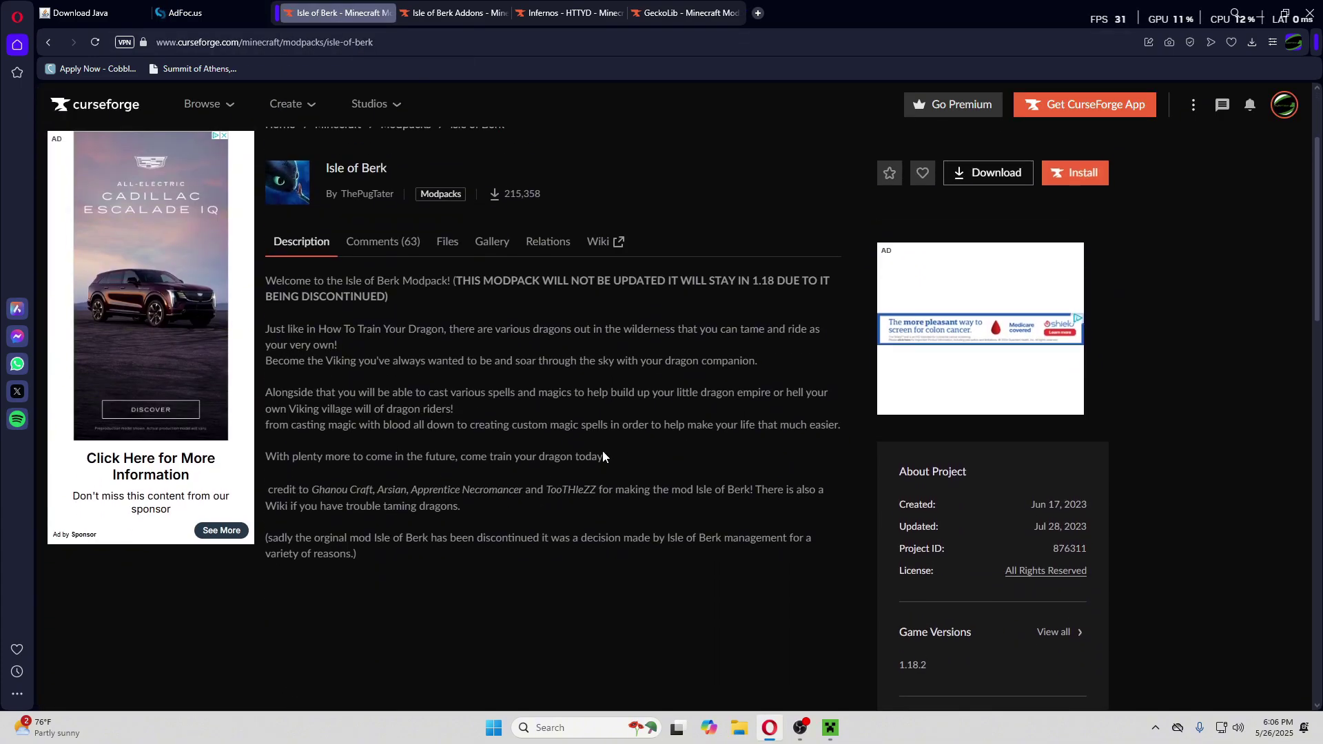
{"action": "scroll", "coordinate": [603, 451], "scroll_direction": "up", "scroll_amount": 3}
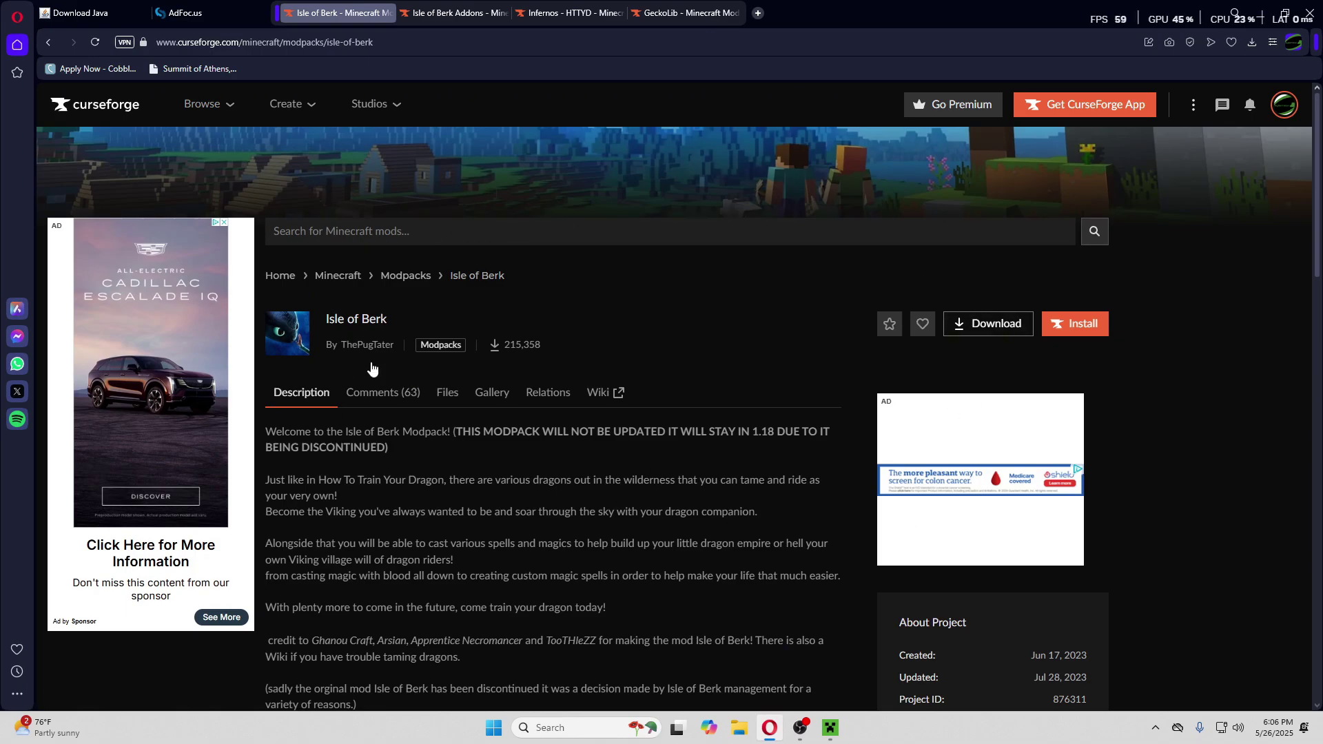
Read through the Isle of Berk Addons description, then move on to the Infernos - HTTYD page.
{"action": "left_click", "coordinate": [457, 9]}
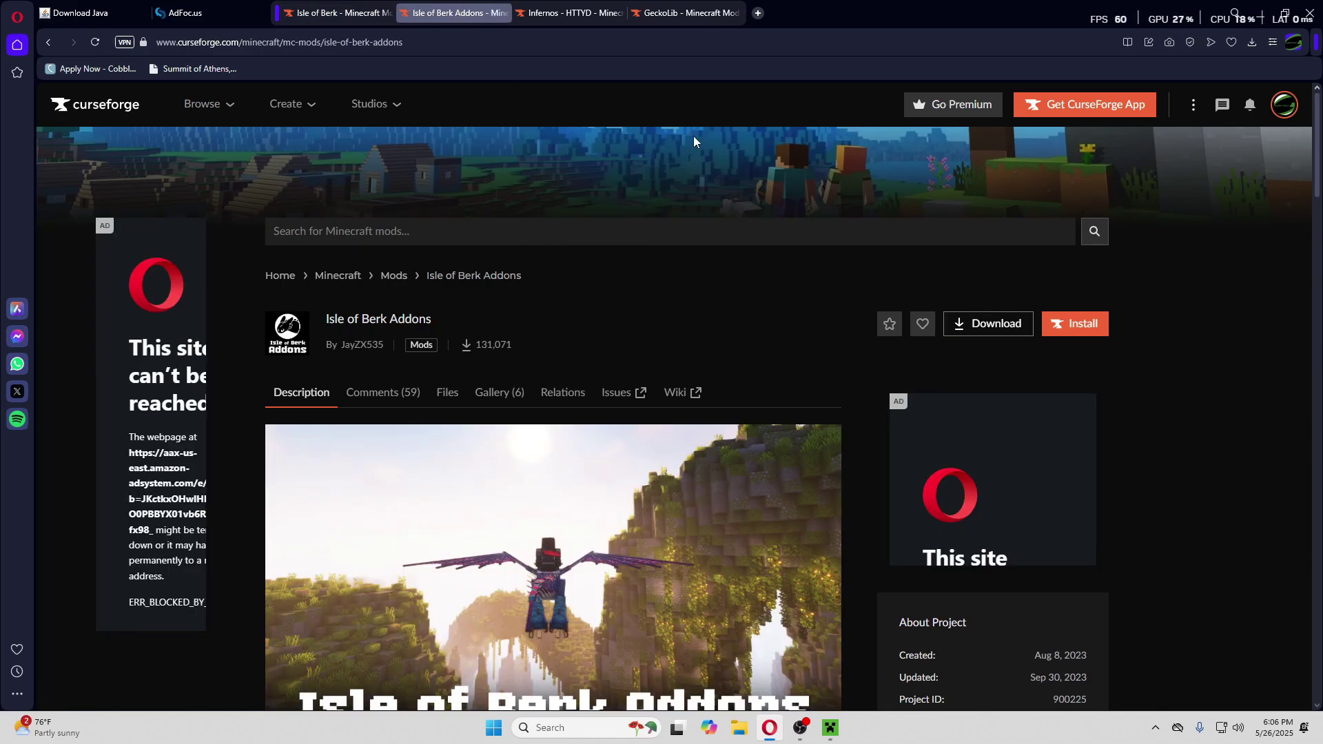
{"action": "scroll", "coordinate": [428, 434], "scroll_direction": "down", "scroll_amount": 7}
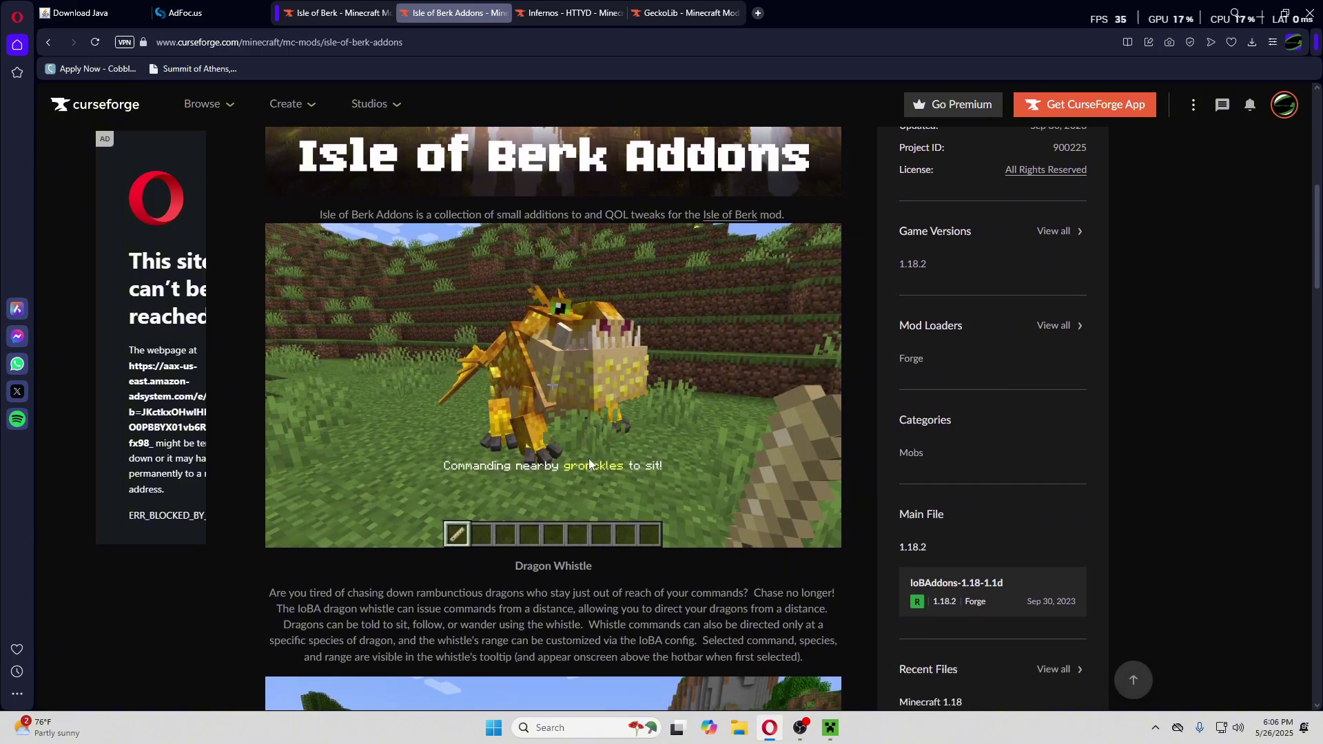
{"action": "scroll", "coordinate": [587, 457], "scroll_direction": "down", "scroll_amount": 2}
{"action": "scroll", "coordinate": [647, 390], "scroll_direction": "down", "scroll_amount": 15}
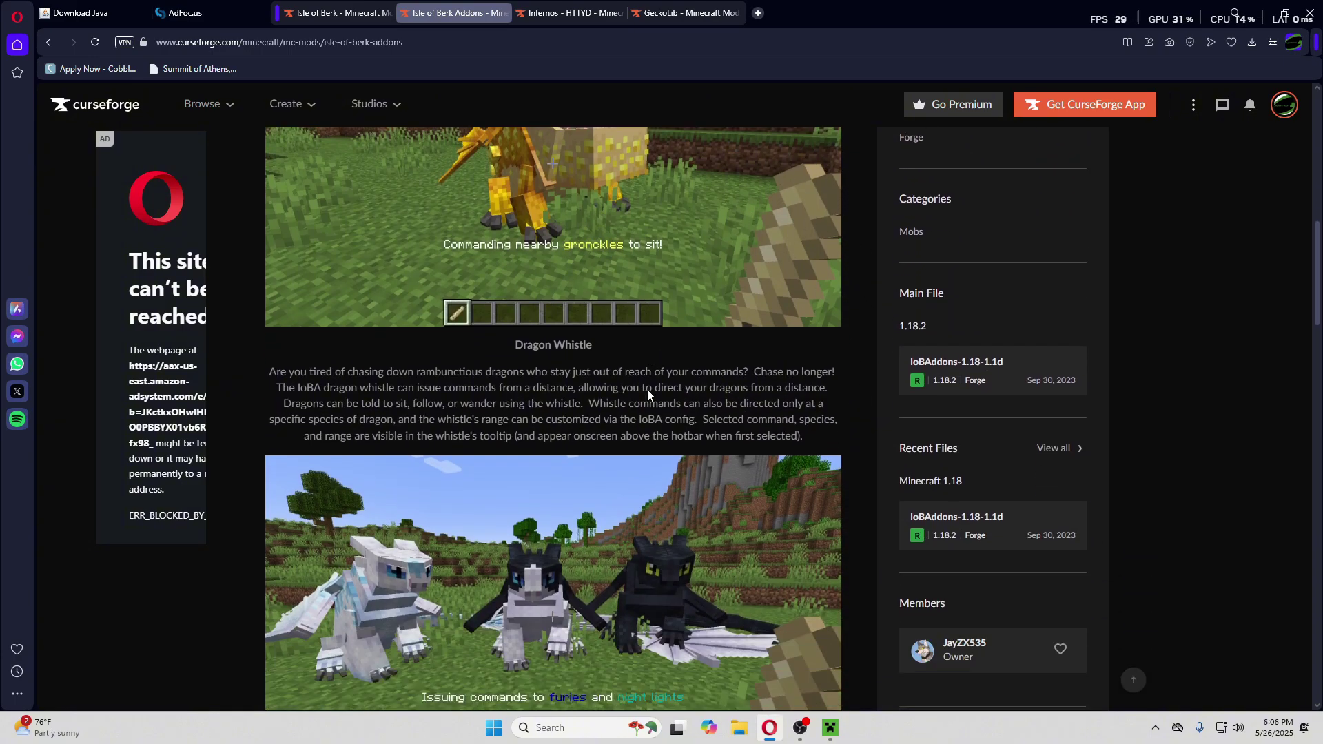
{"action": "scroll", "coordinate": [618, 432], "scroll_direction": "down", "scroll_amount": 10}
{"action": "scroll", "coordinate": [601, 420], "scroll_direction": "up", "scroll_amount": 13}
{"action": "scroll", "coordinate": [586, 420], "scroll_direction": "up", "scroll_amount": 20}
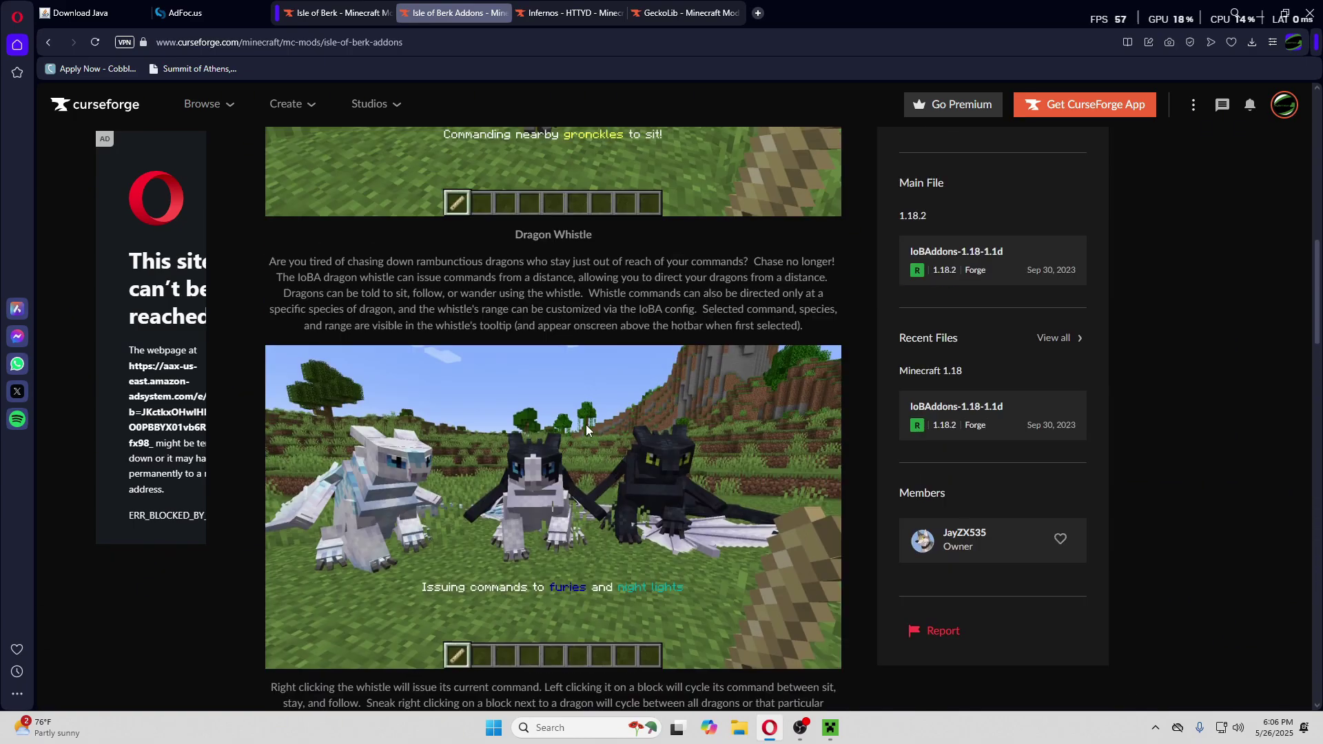
{"action": "scroll", "coordinate": [605, 432], "scroll_direction": "up", "scroll_amount": 3}
{"action": "scroll", "coordinate": [611, 494], "scroll_direction": "down", "scroll_amount": 1}
{"action": "scroll", "coordinate": [610, 494], "scroll_direction": "up", "scroll_amount": 1}
{"action": "scroll", "coordinate": [611, 496], "scroll_direction": "down", "scroll_amount": 2}
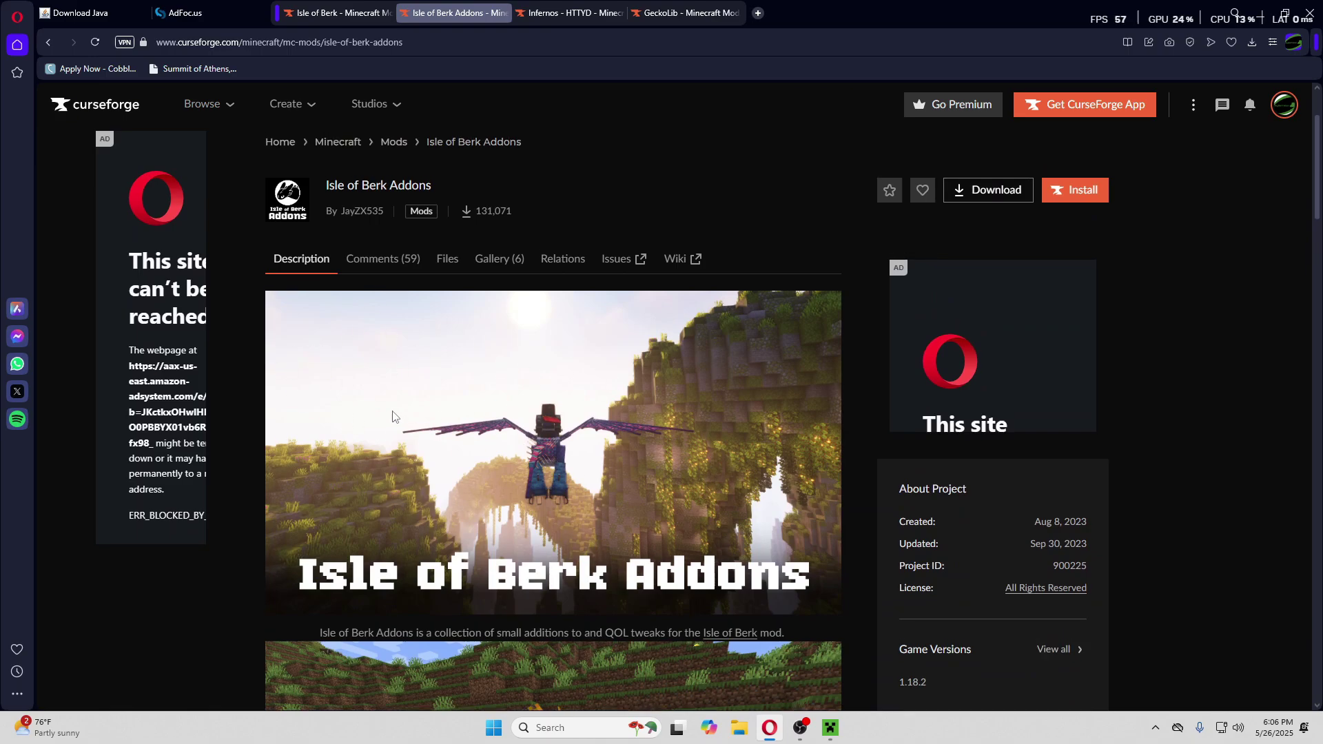
{"action": "scroll", "coordinate": [506, 358], "scroll_direction": "up", "scroll_amount": 2}
{"action": "left_click", "coordinate": [537, 6]}
{"action": "scroll", "coordinate": [474, 288], "scroll_direction": "down", "scroll_amount": 1}
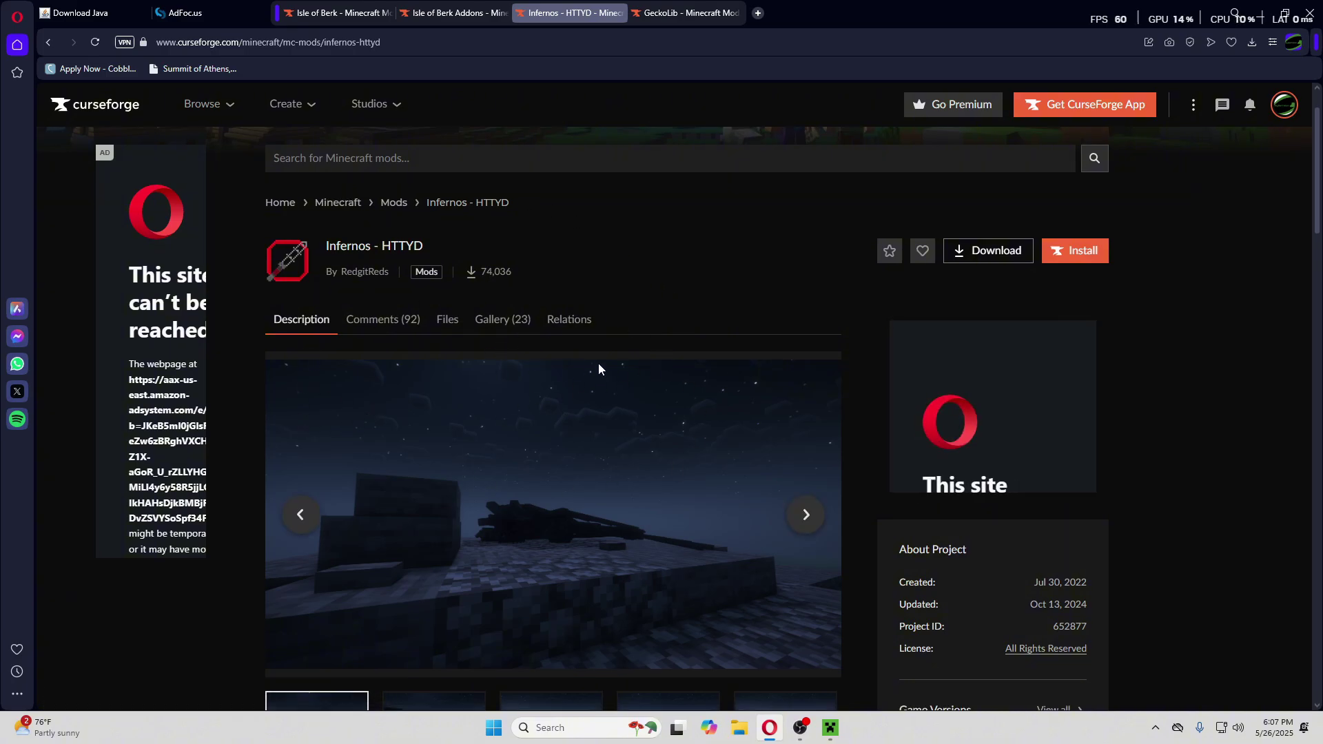
Scroll through the Infernos - HTTYD description, return to its top, and open GeckoLib's page.
{"action": "scroll", "coordinate": [598, 369], "scroll_direction": "down", "scroll_amount": 15}
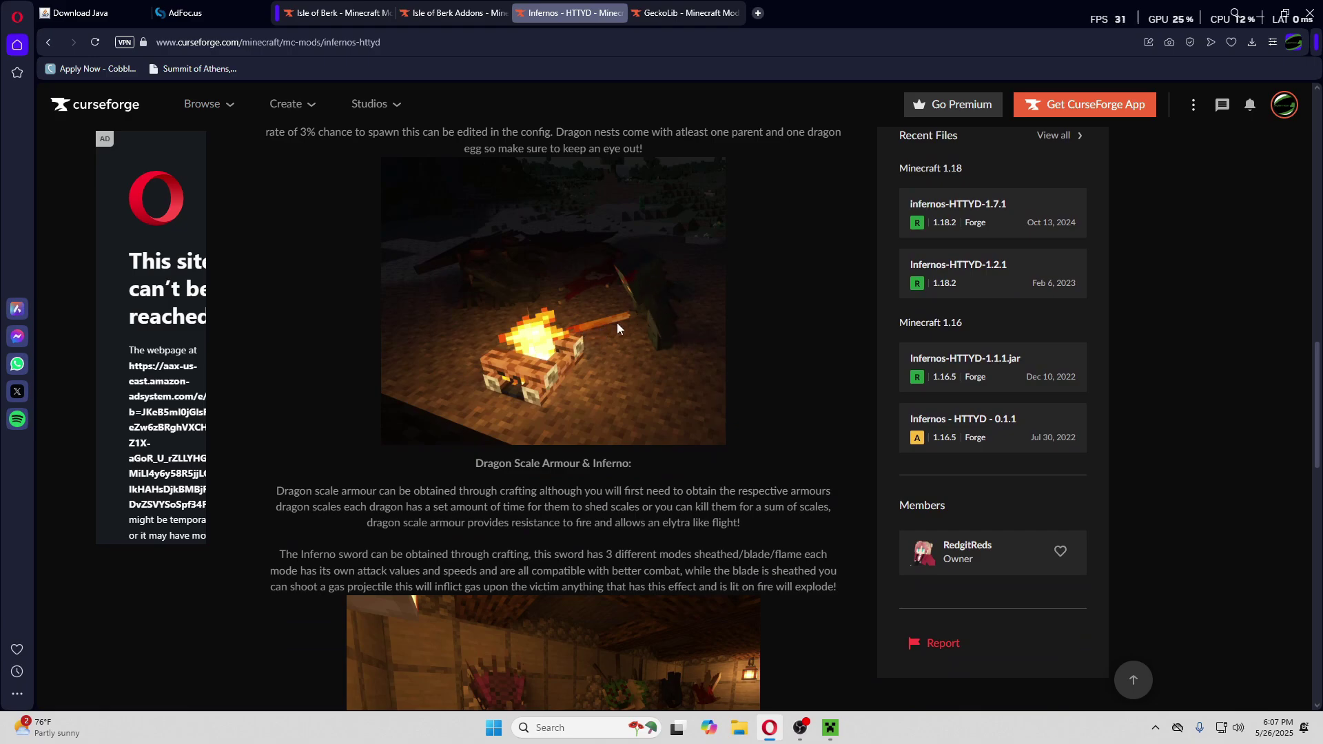
{"action": "scroll", "coordinate": [621, 386], "scroll_direction": "down", "scroll_amount": 6}
{"action": "scroll", "coordinate": [630, 258], "scroll_direction": "down", "scroll_amount": 6}
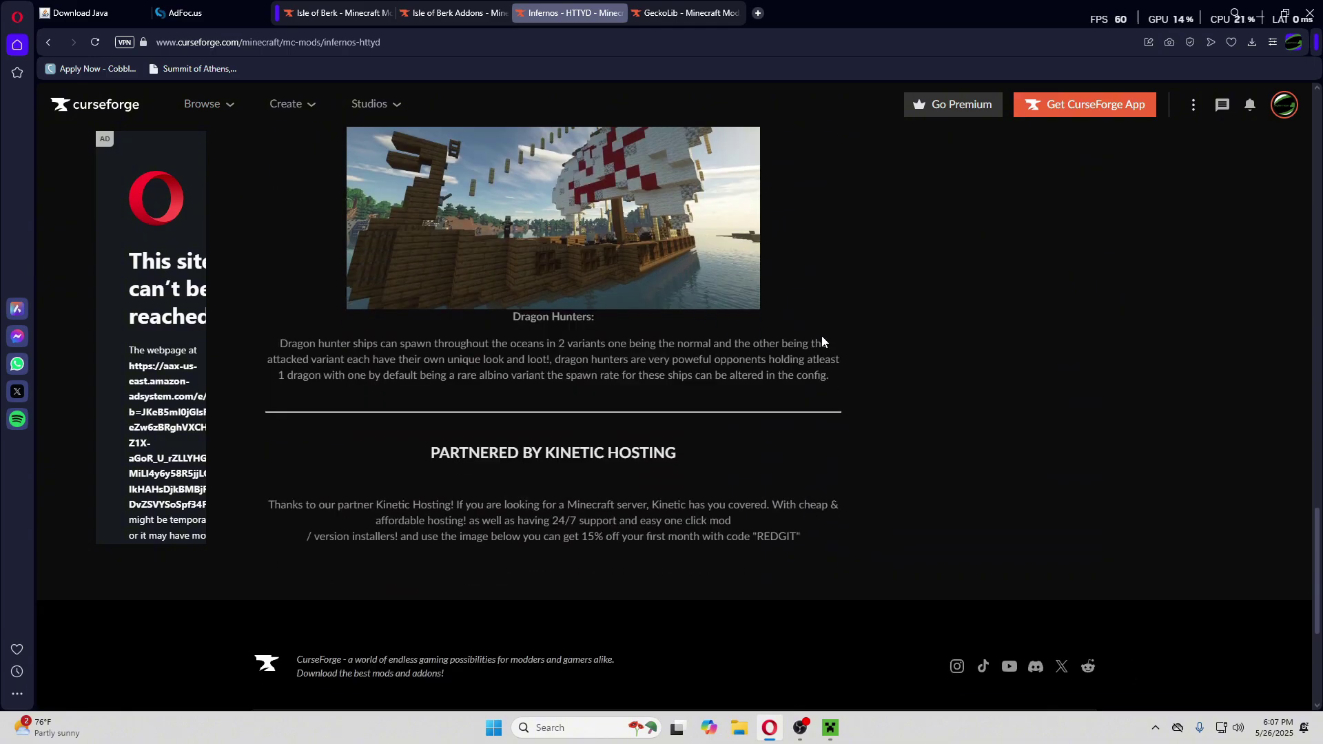
{"action": "scroll", "coordinate": [593, 397], "scroll_direction": "up", "scroll_amount": 3}
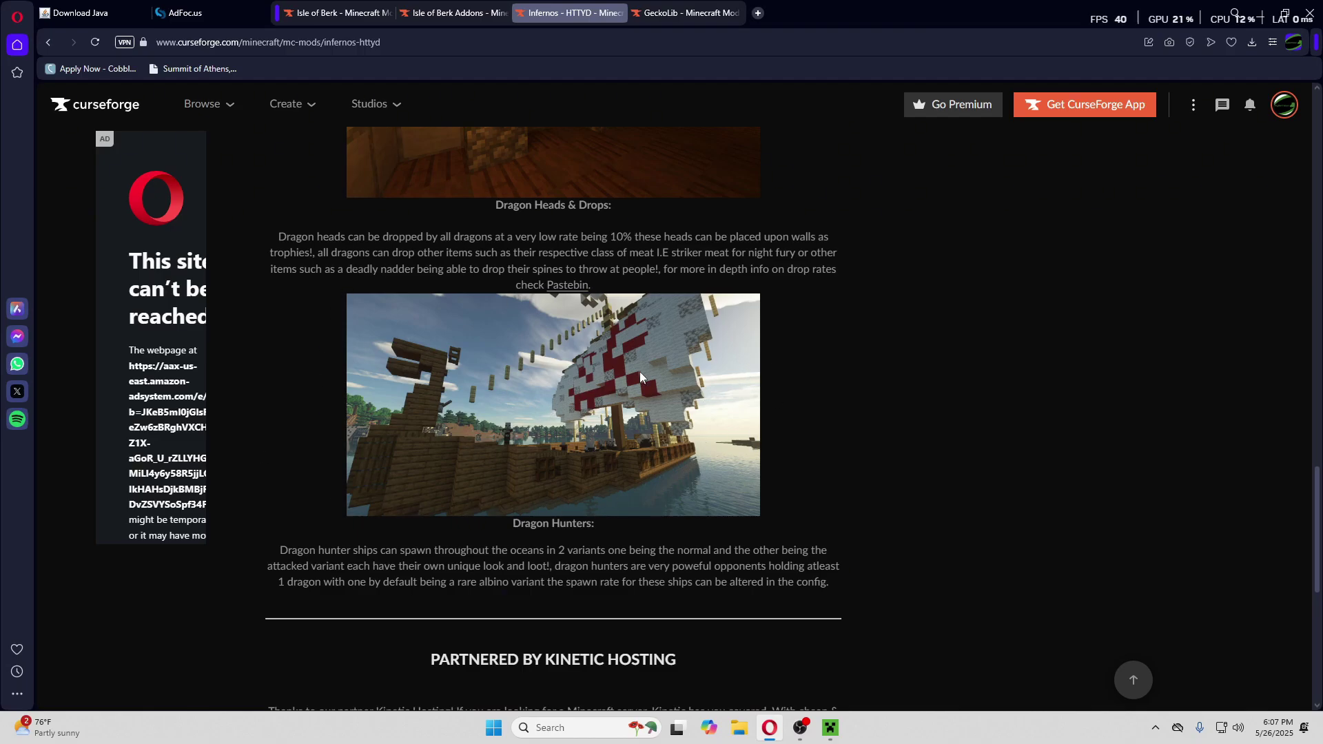
{"action": "key", "text": "Home"}
{"action": "left_click", "coordinate": [676, 13]}
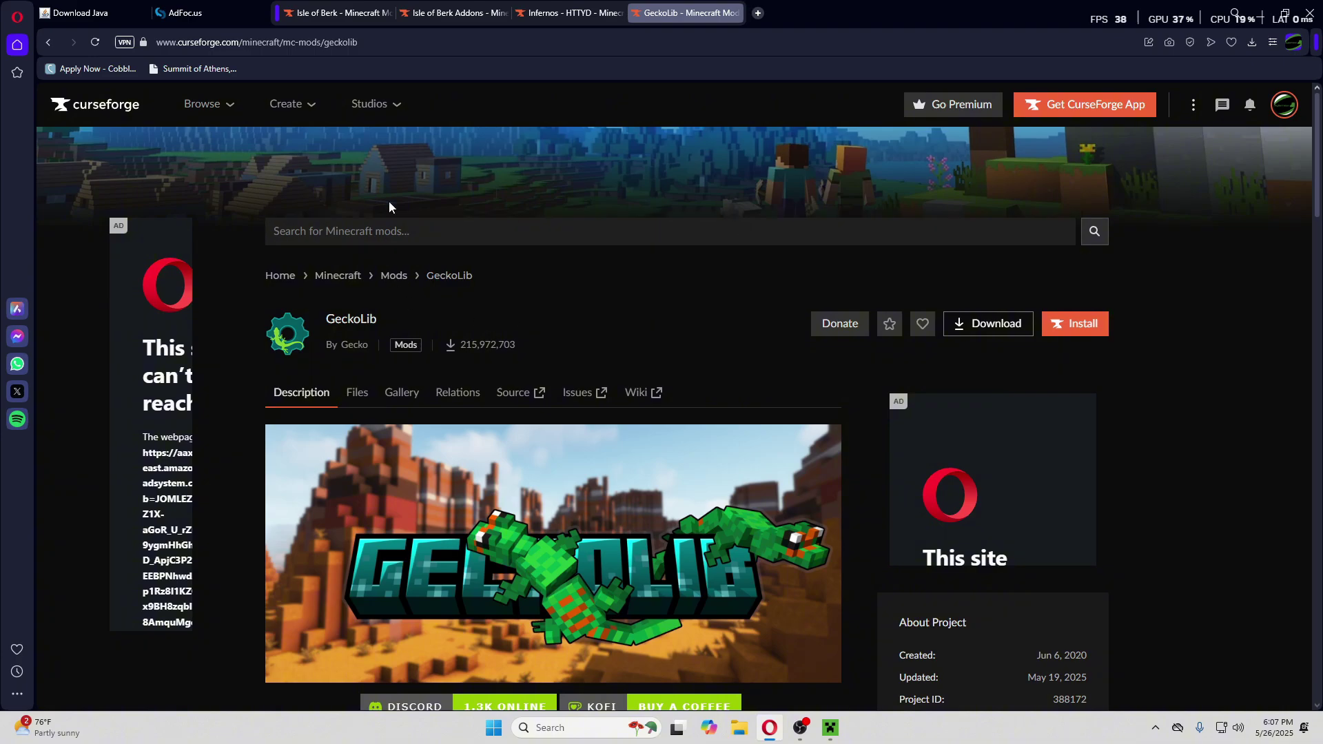
Scroll GeckoLib's mod page and open its full list of files.
{"action": "scroll", "coordinate": [404, 487], "scroll_direction": "down", "scroll_amount": 2}
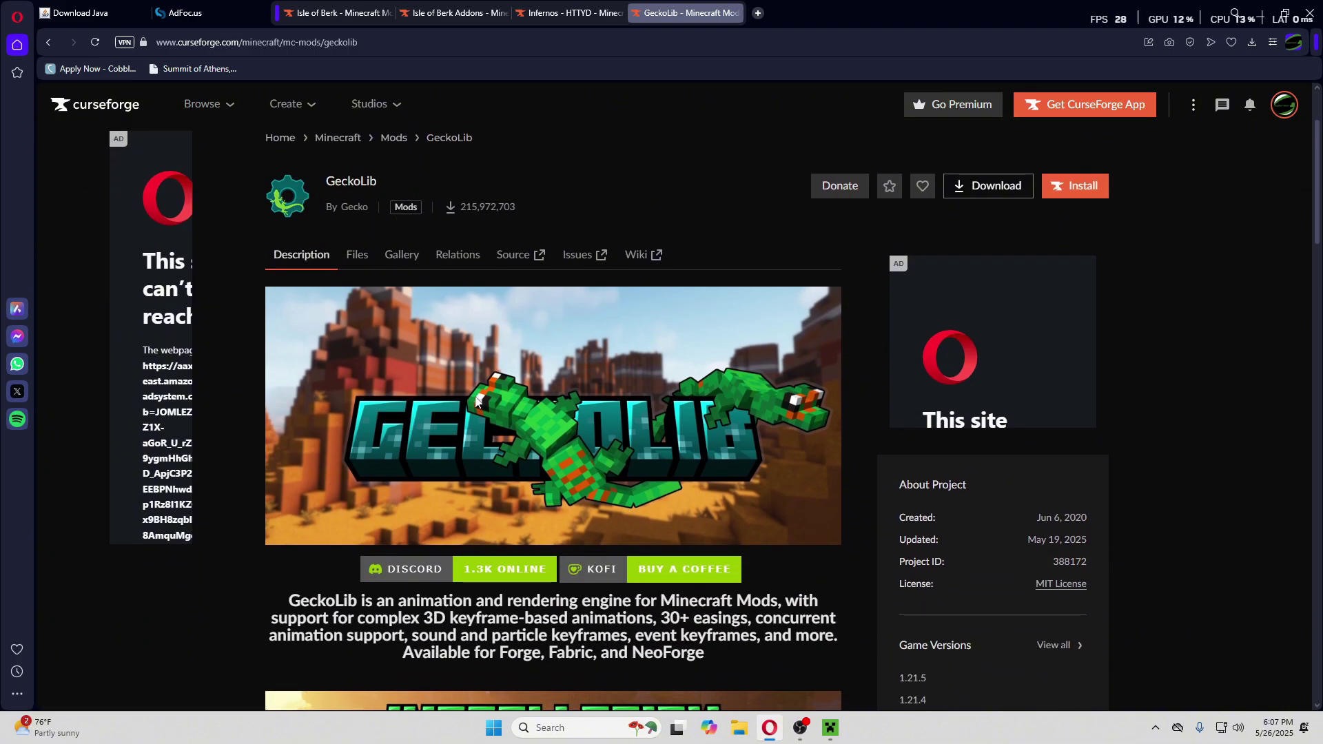
{"action": "scroll", "coordinate": [491, 400], "scroll_direction": "down", "scroll_amount": 3}
{"action": "scroll", "coordinate": [482, 564], "scroll_direction": "down", "scroll_amount": 4}
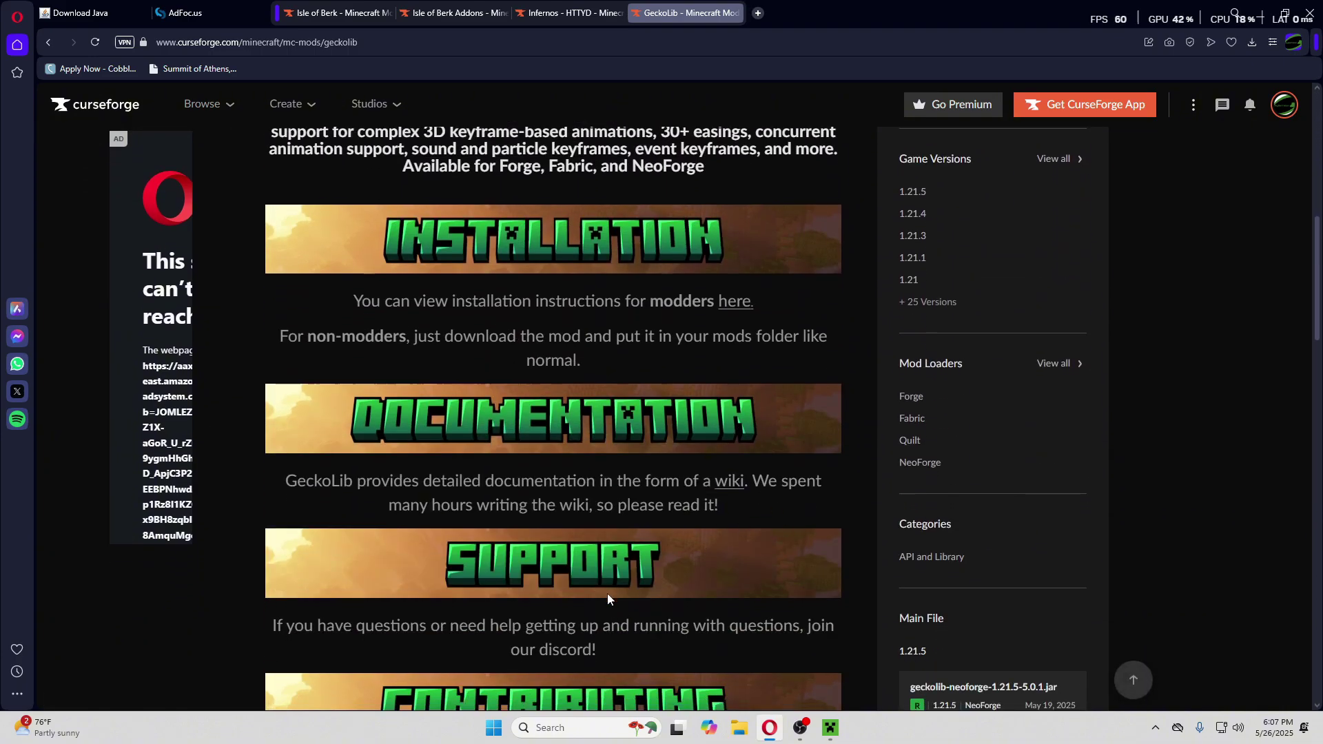
{"action": "scroll", "coordinate": [524, 572], "scroll_direction": "down", "scroll_amount": 5}
{"action": "scroll", "coordinate": [508, 561], "scroll_direction": "up", "scroll_amount": 3}
{"action": "scroll", "coordinate": [510, 564], "scroll_direction": "up", "scroll_amount": 10}
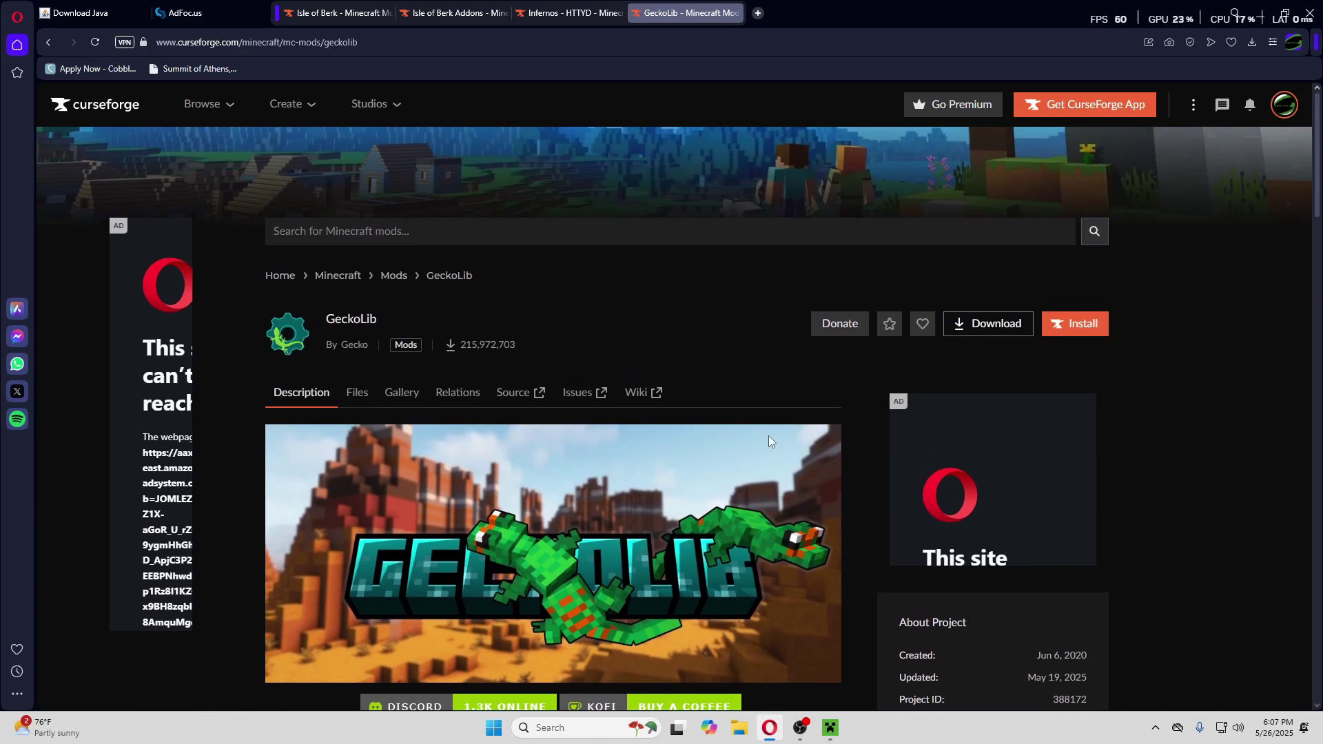
{"action": "scroll", "coordinate": [596, 516], "scroll_direction": "down", "scroll_amount": 4}
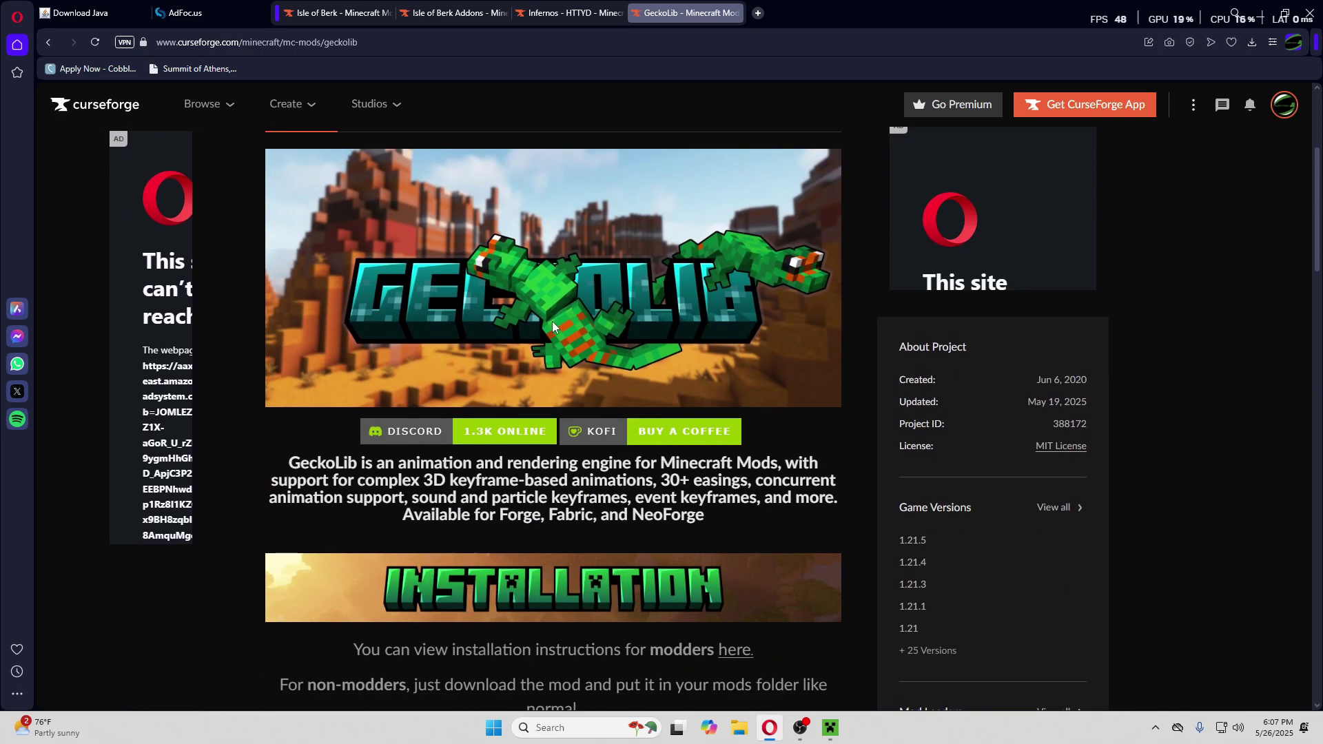
{"action": "scroll", "coordinate": [601, 321], "scroll_direction": "down", "scroll_amount": 2}
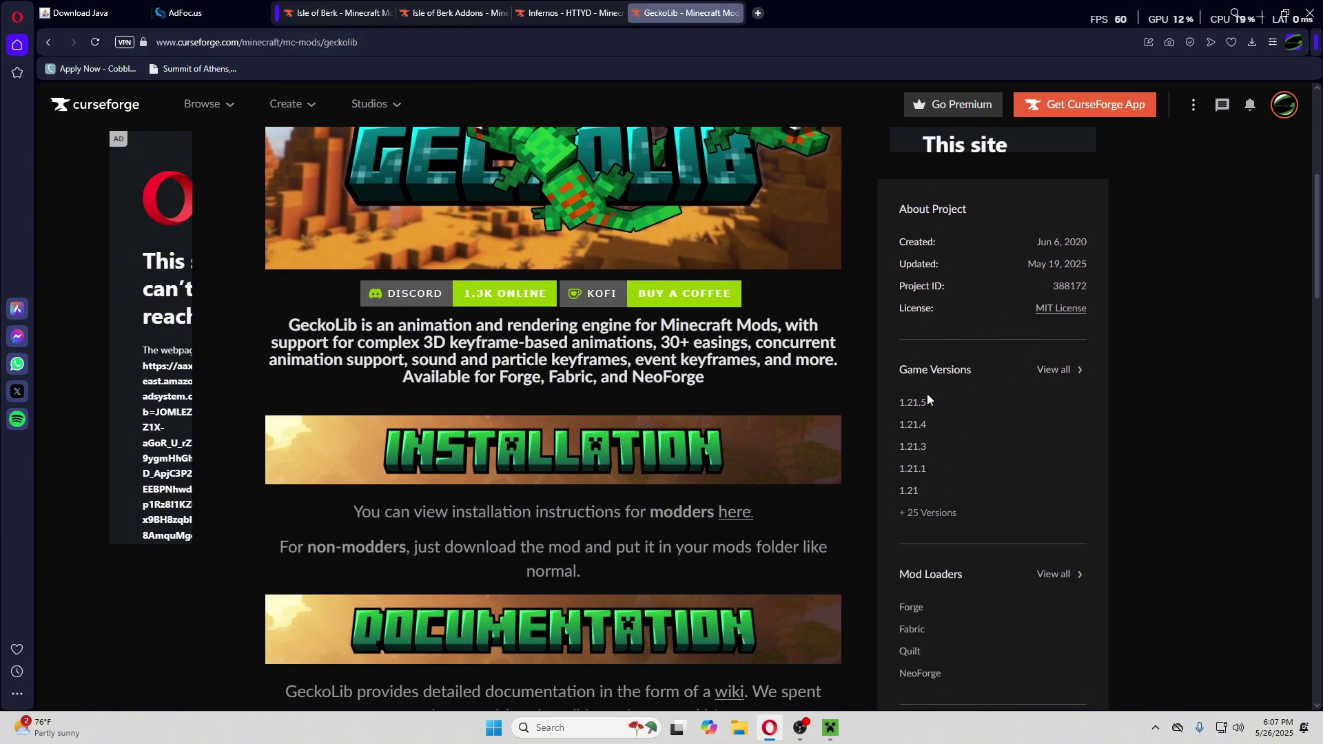
{"action": "left_click", "coordinate": [1058, 372]}
{"action": "scroll", "coordinate": [524, 448], "scroll_direction": "down", "scroll_amount": 7}
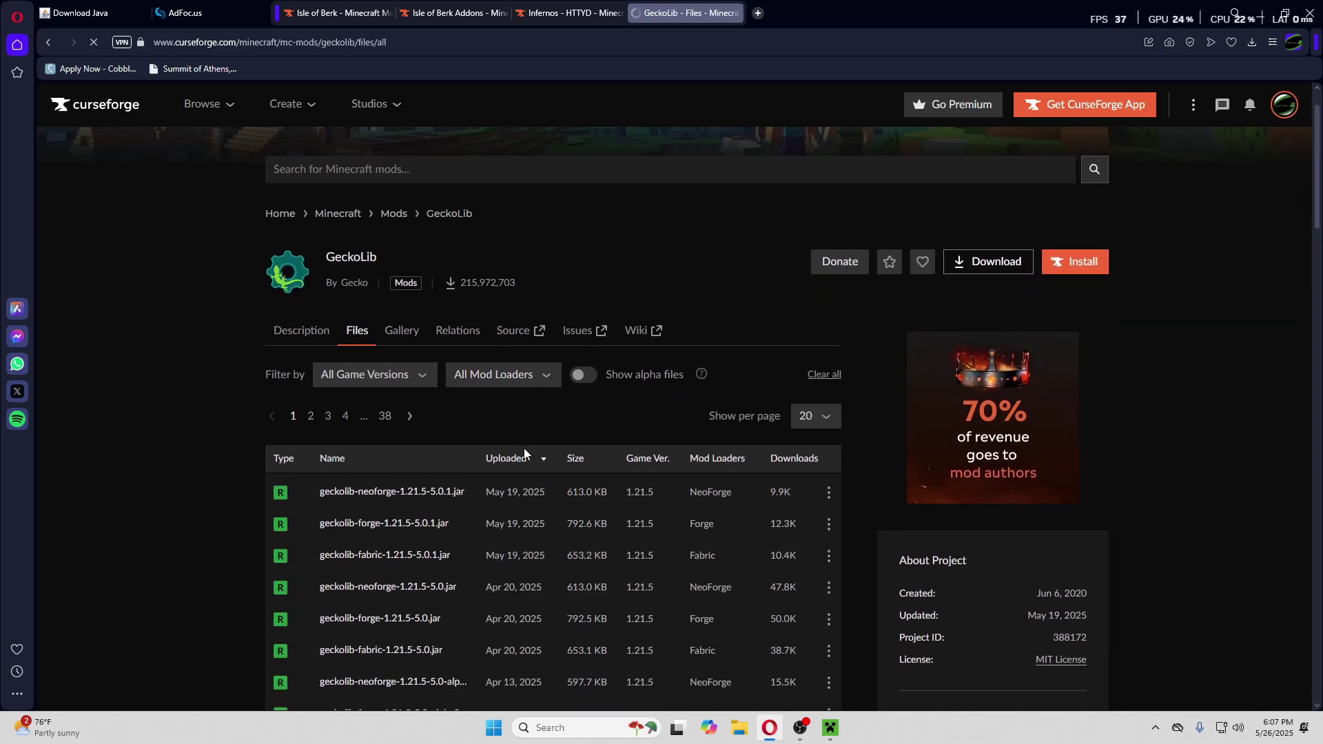
{"action": "scroll", "coordinate": [414, 441], "scroll_direction": "up", "scroll_amount": 6}
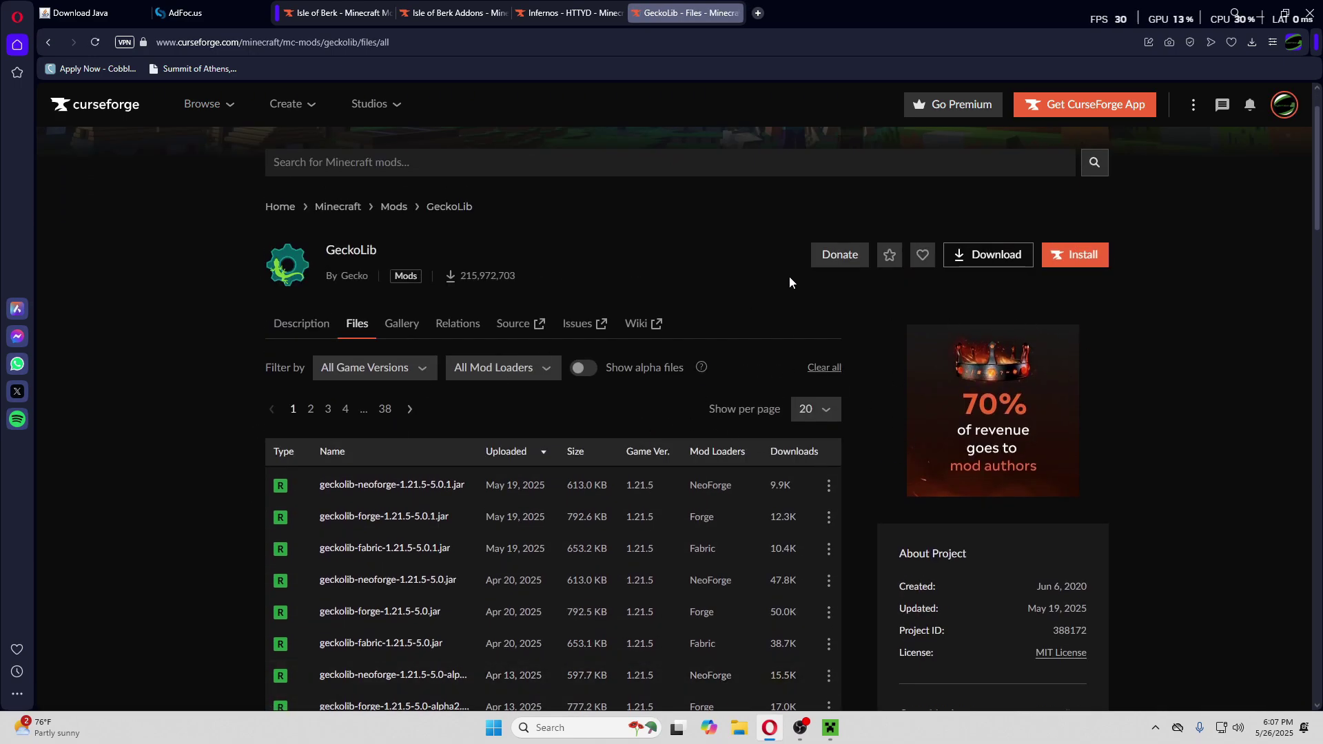
Filter GeckoLib's files to game version 1.18.2 and Forge, then return to Infernos - HTTYD.
{"action": "left_click", "coordinate": [408, 372]}
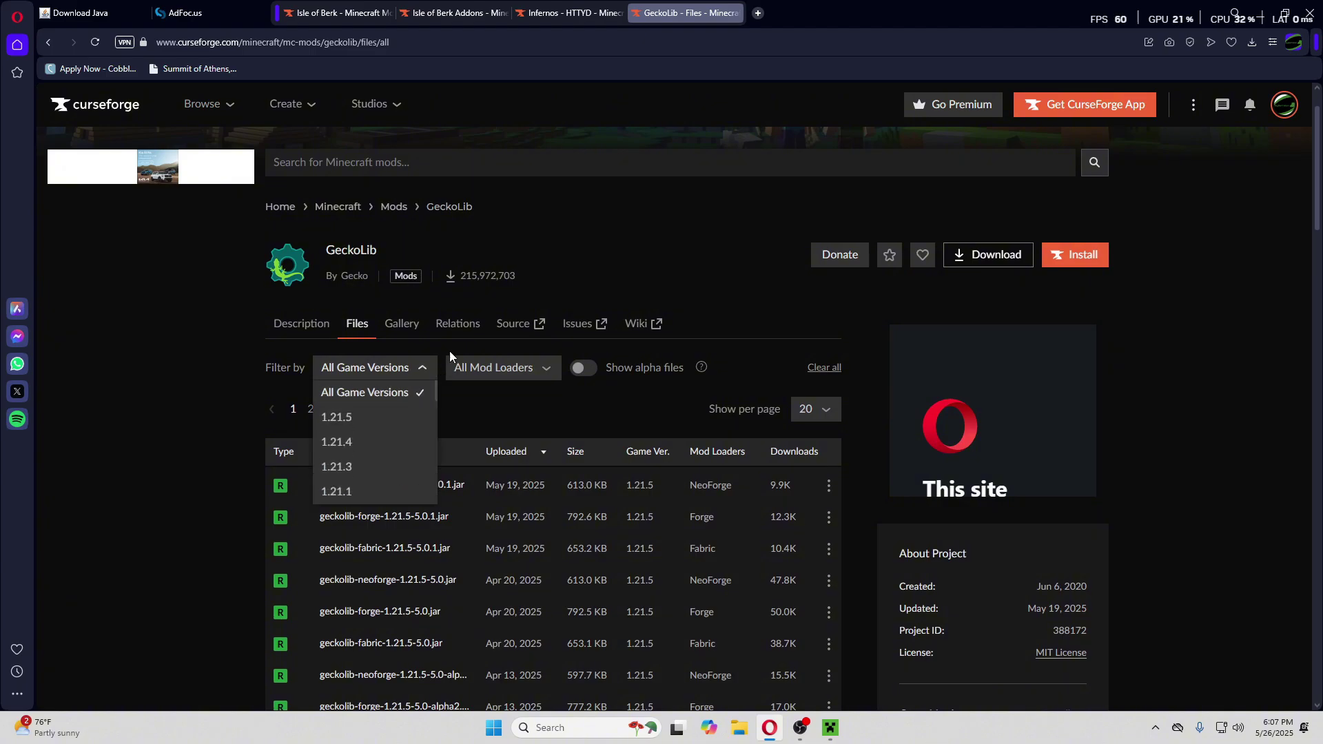
{"action": "scroll", "coordinate": [374, 441], "scroll_direction": "down", "scroll_amount": 6}
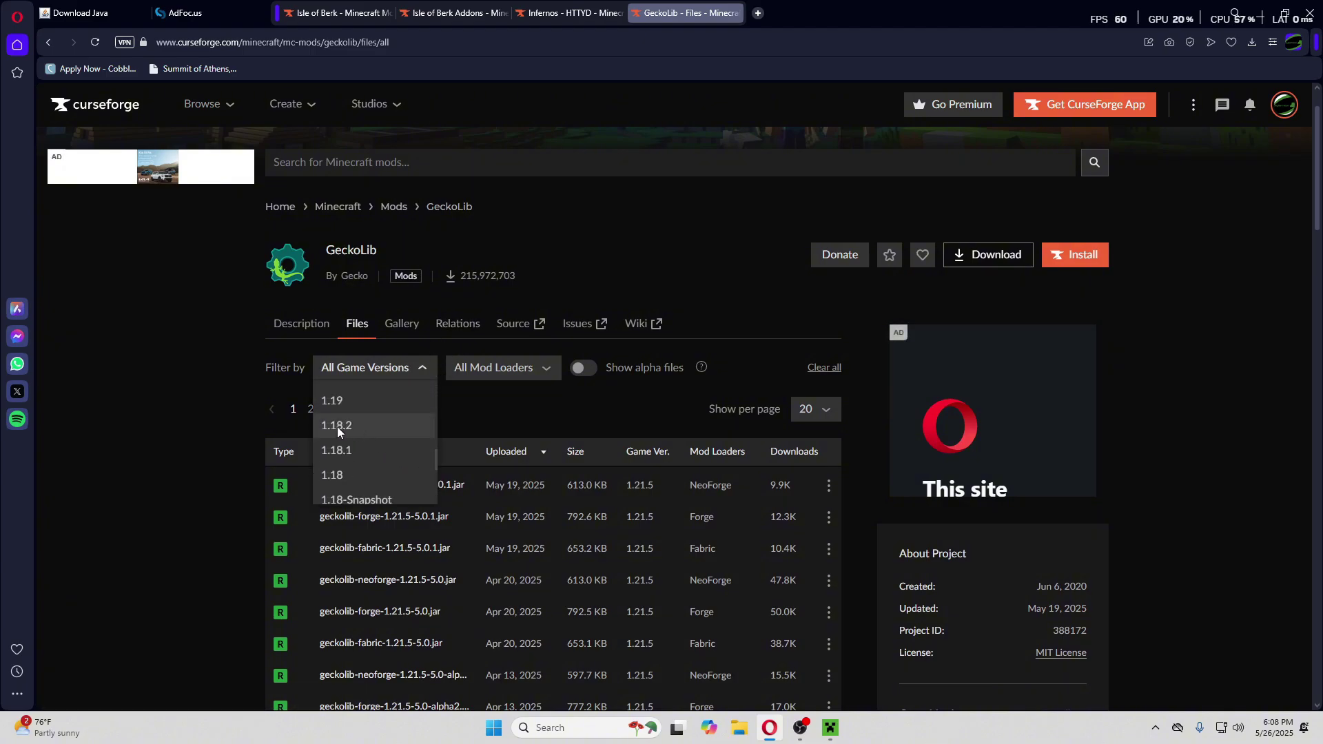
{"action": "left_click", "coordinate": [337, 427]}
{"action": "left_click", "coordinate": [513, 367]}
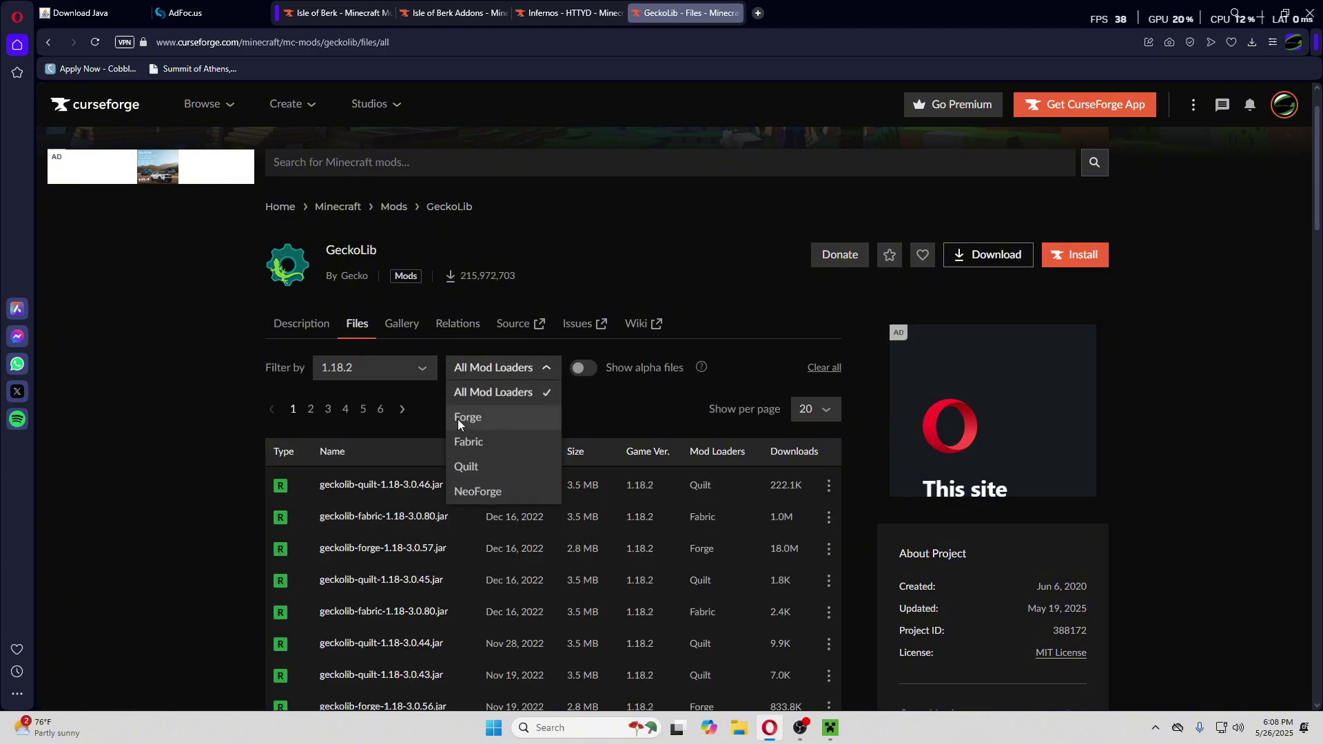
{"action": "left_click", "coordinate": [469, 419]}
{"action": "left_click", "coordinate": [525, 362]}
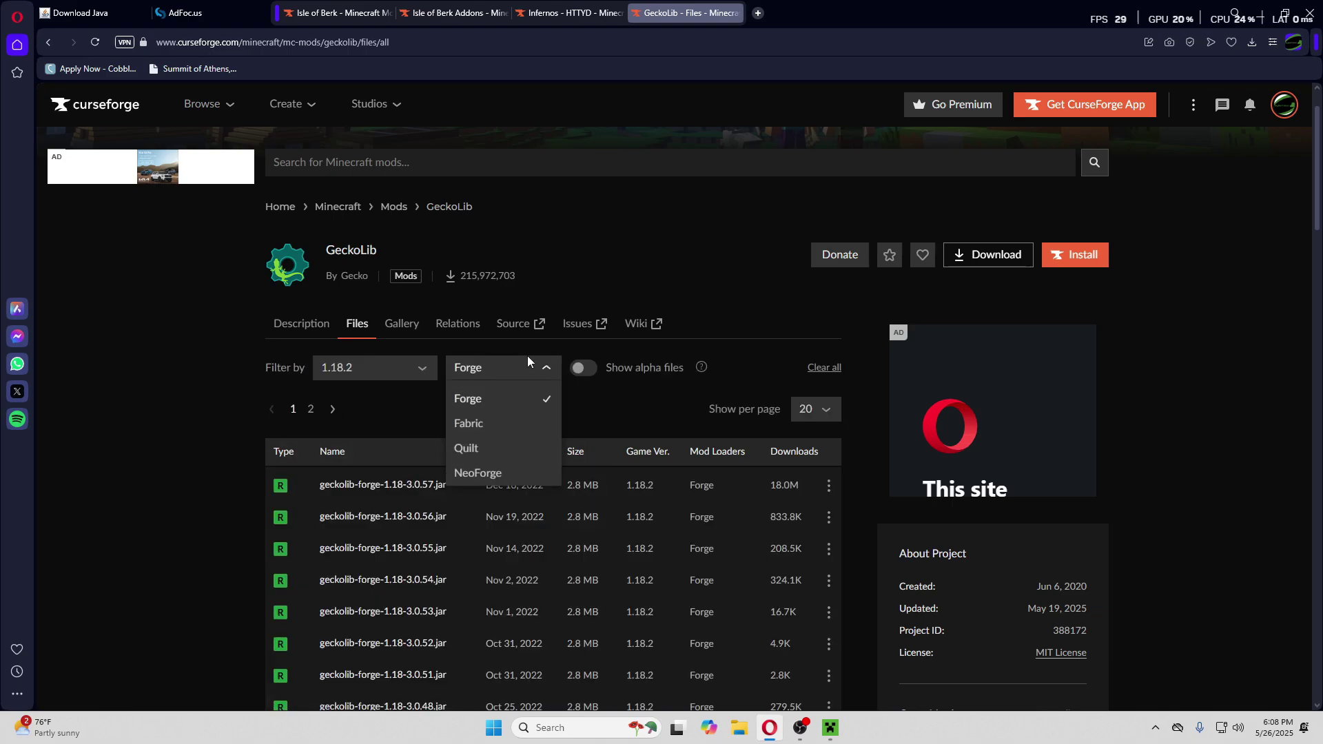
{"action": "left_click", "coordinate": [485, 421]}
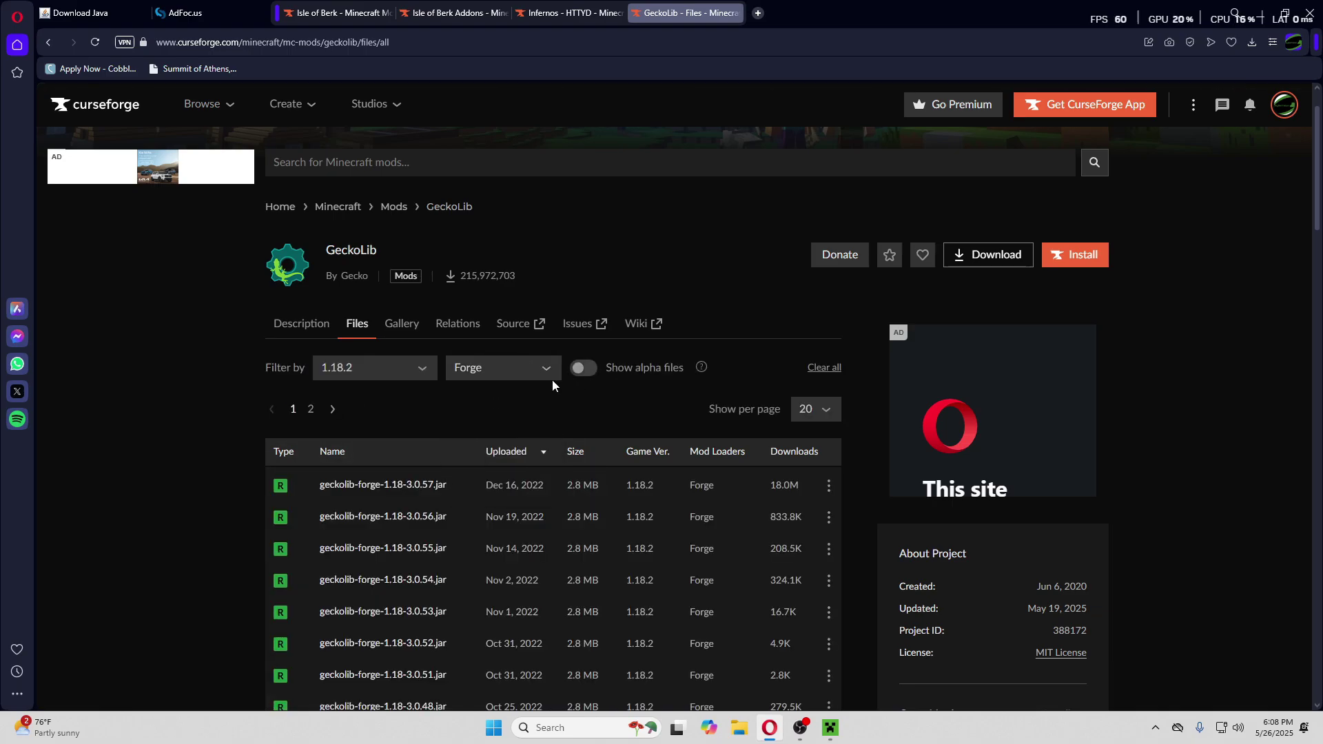
{"action": "scroll", "coordinate": [579, 377], "scroll_direction": "down", "scroll_amount": 2}
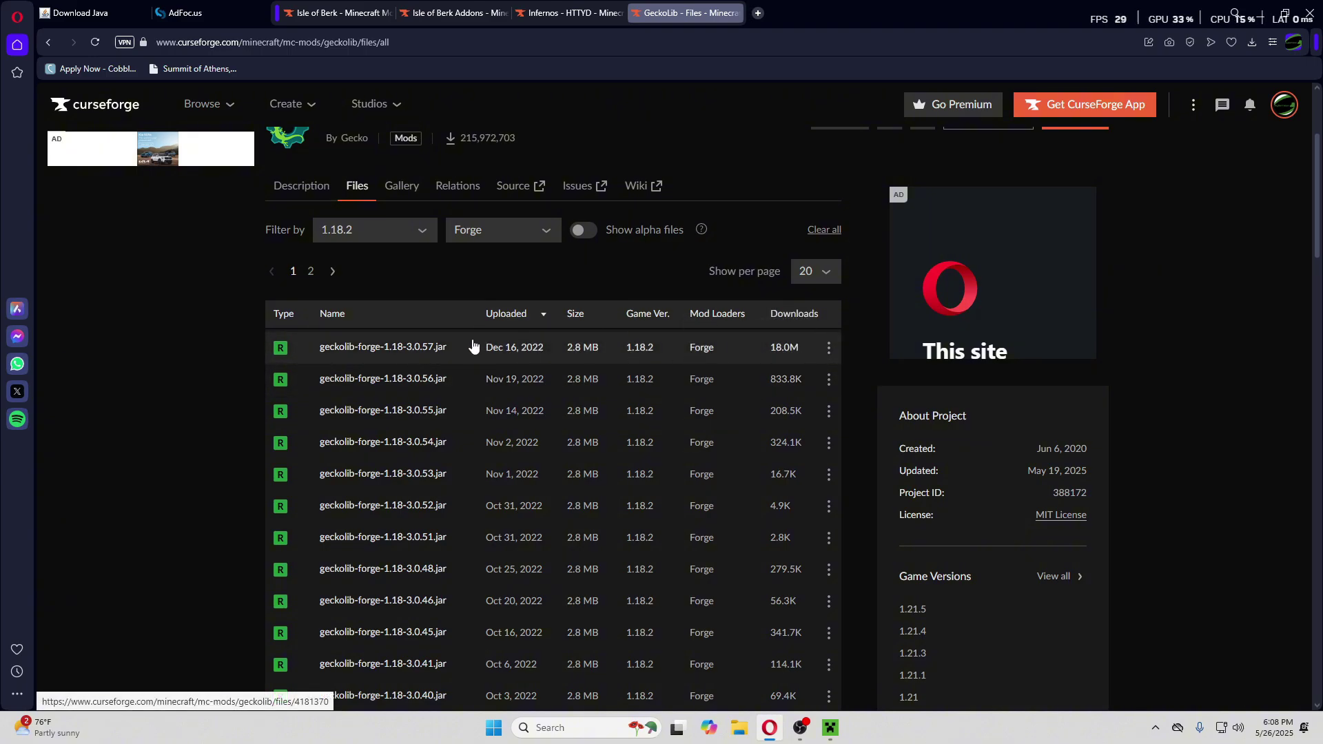
{"action": "left_click", "coordinate": [569, 13]}
{"action": "scroll", "coordinate": [578, 401], "scroll_direction": "down", "scroll_amount": 7}
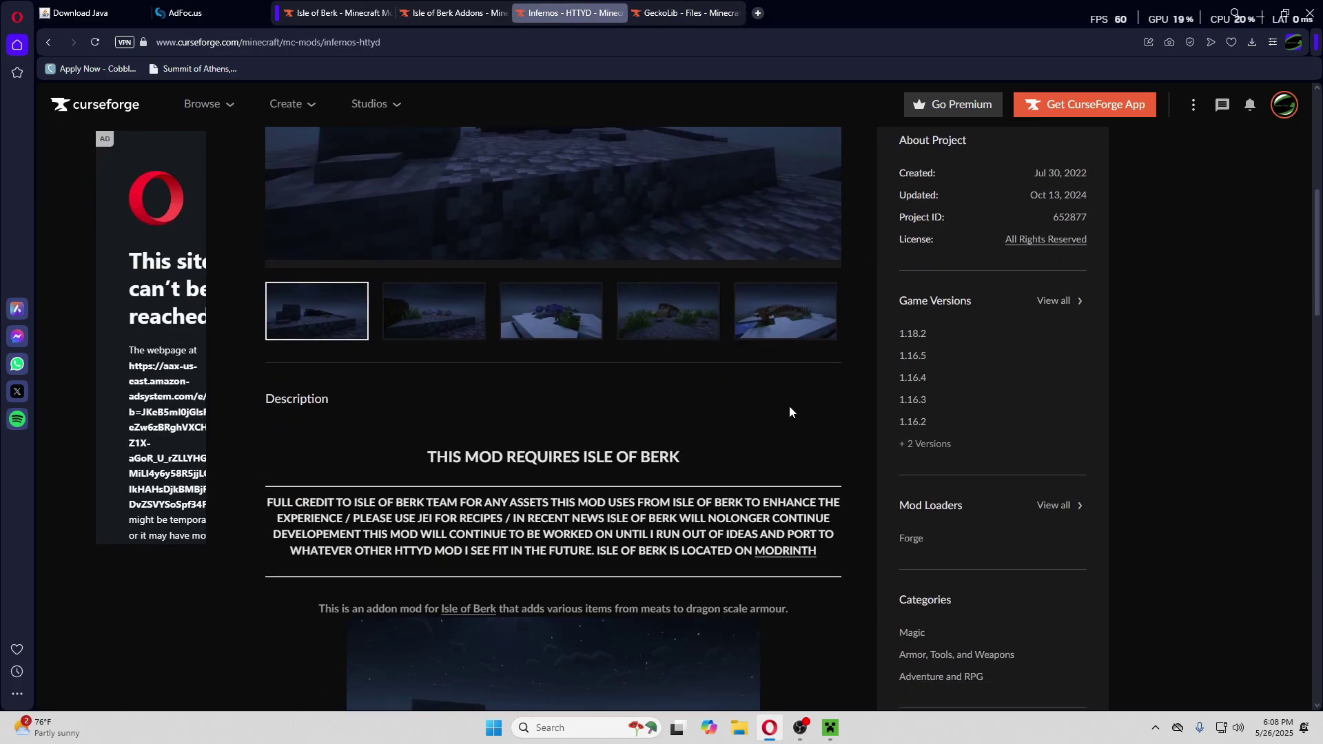
{"action": "scroll", "coordinate": [589, 469], "scroll_direction": "up", "scroll_amount": 7}
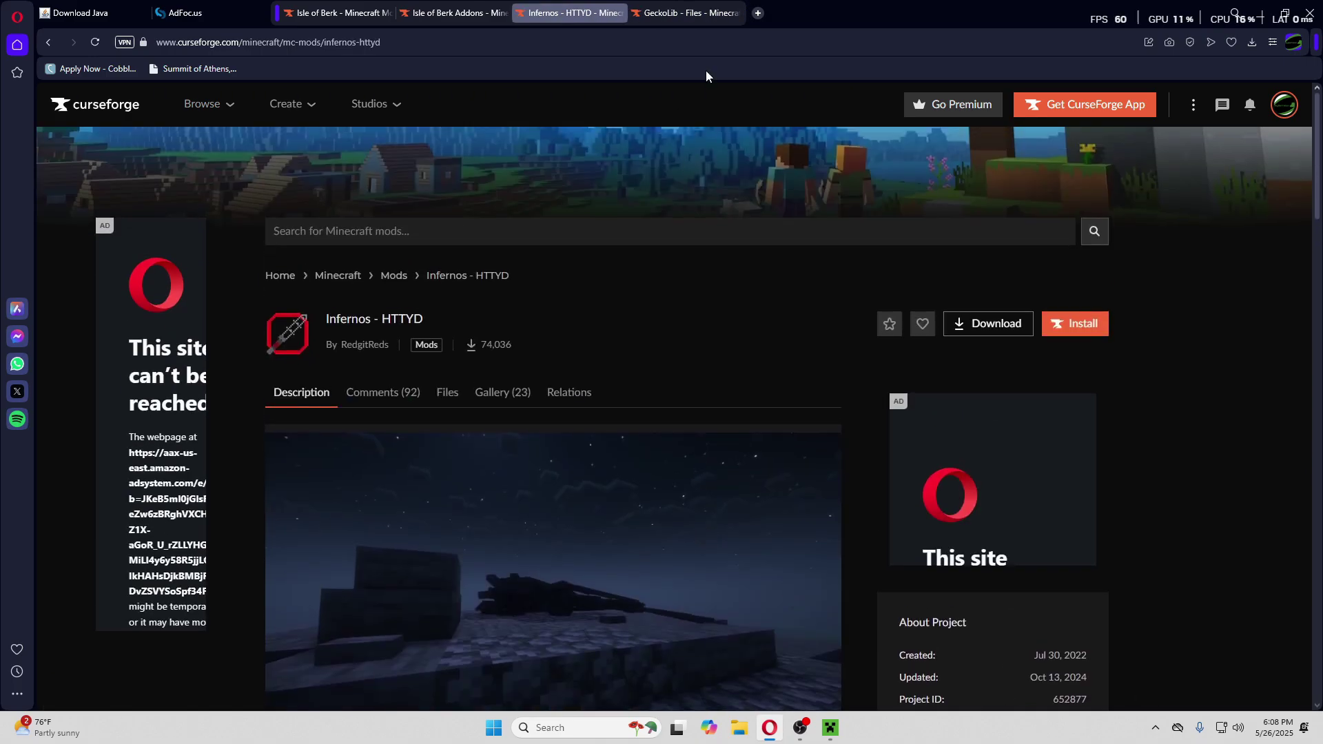
{"action": "left_click", "coordinate": [663, 19]}
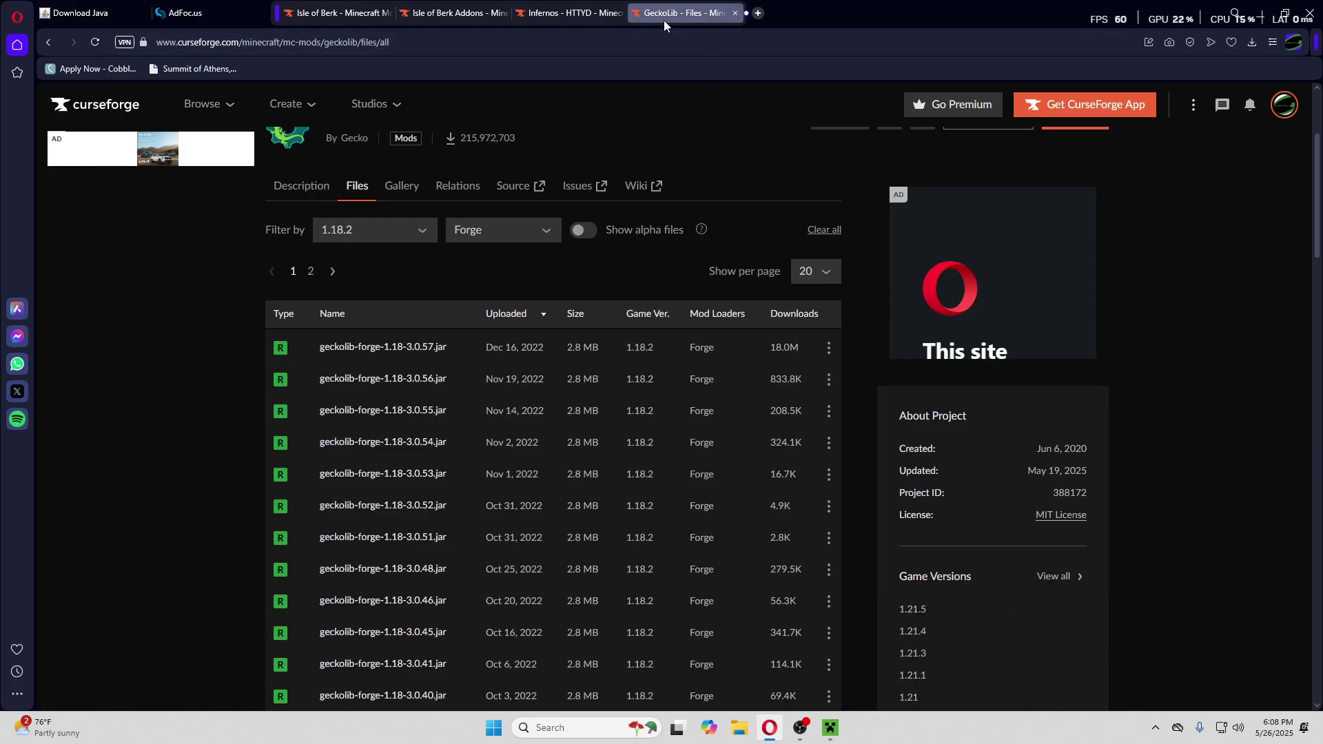
{"action": "left_click", "coordinate": [1252, 42]}
{"action": "left_click", "coordinate": [957, 6]}
{"action": "left_click", "coordinate": [1297, 267]}
Bring the Minecraft Launcher forward and open the Run dialog from a Start search for 'run'.
{"action": "left_click", "coordinate": [770, 728]}
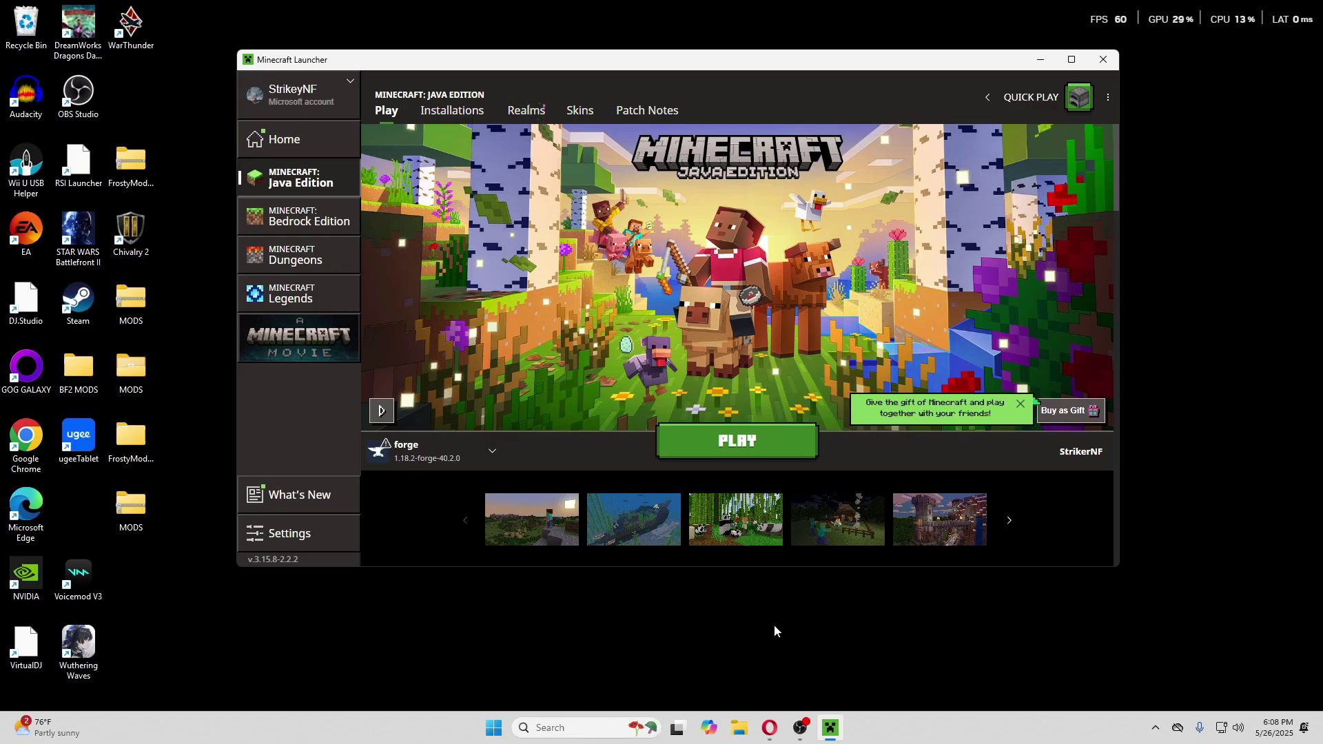
{"action": "left_click", "coordinate": [563, 728]}
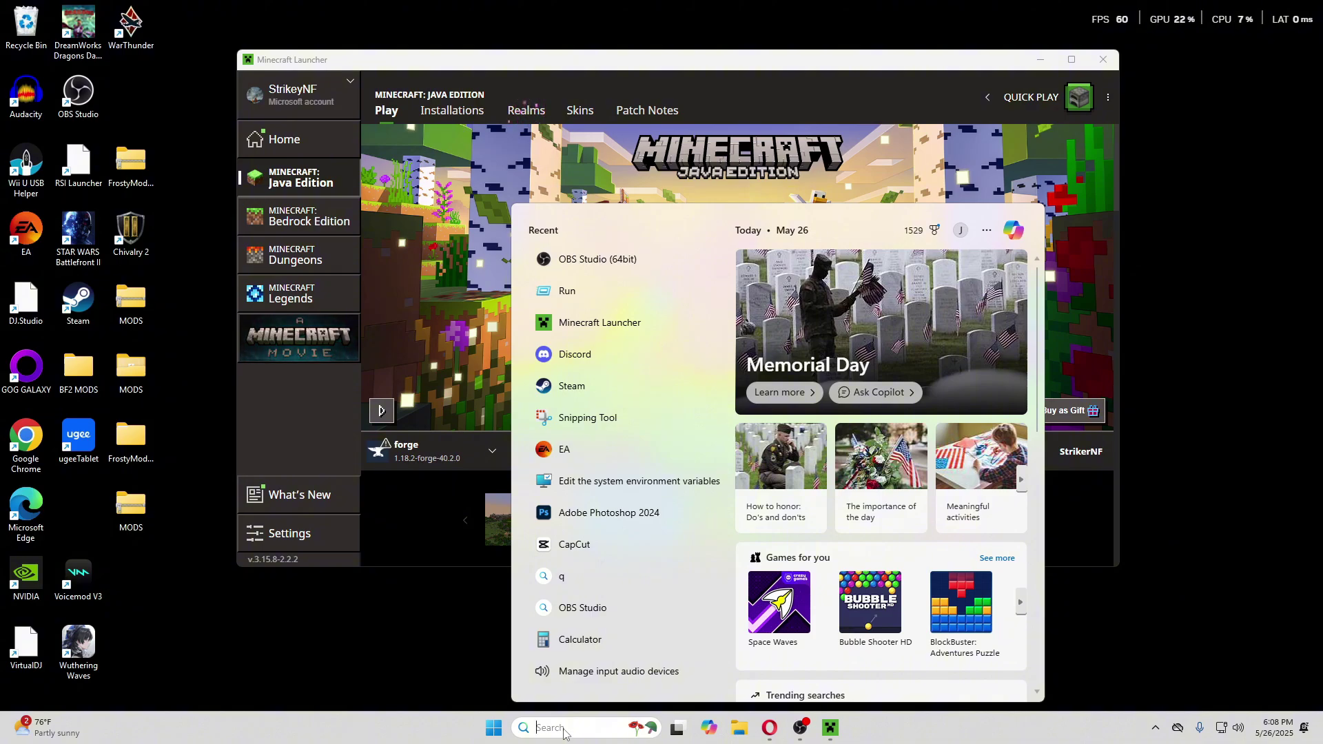
{"action": "type", "text": "run"}
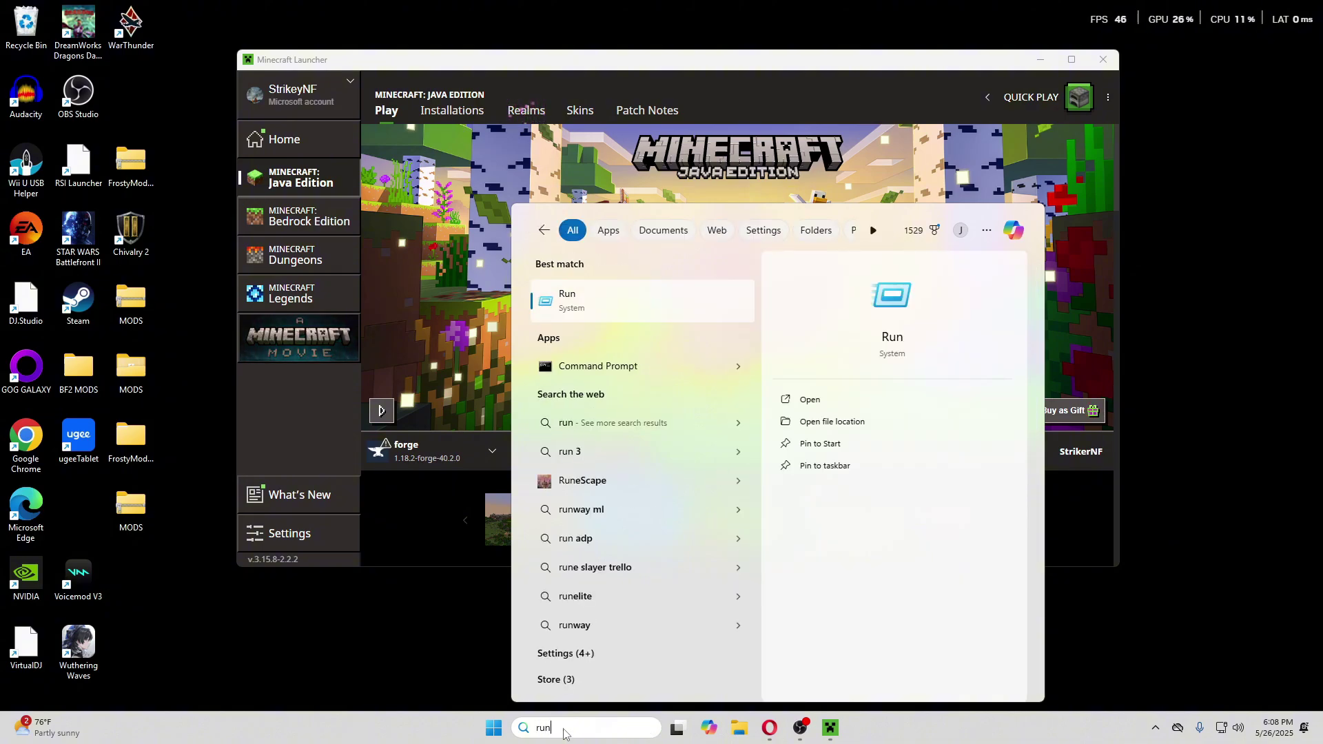
{"action": "left_click", "coordinate": [595, 312]}
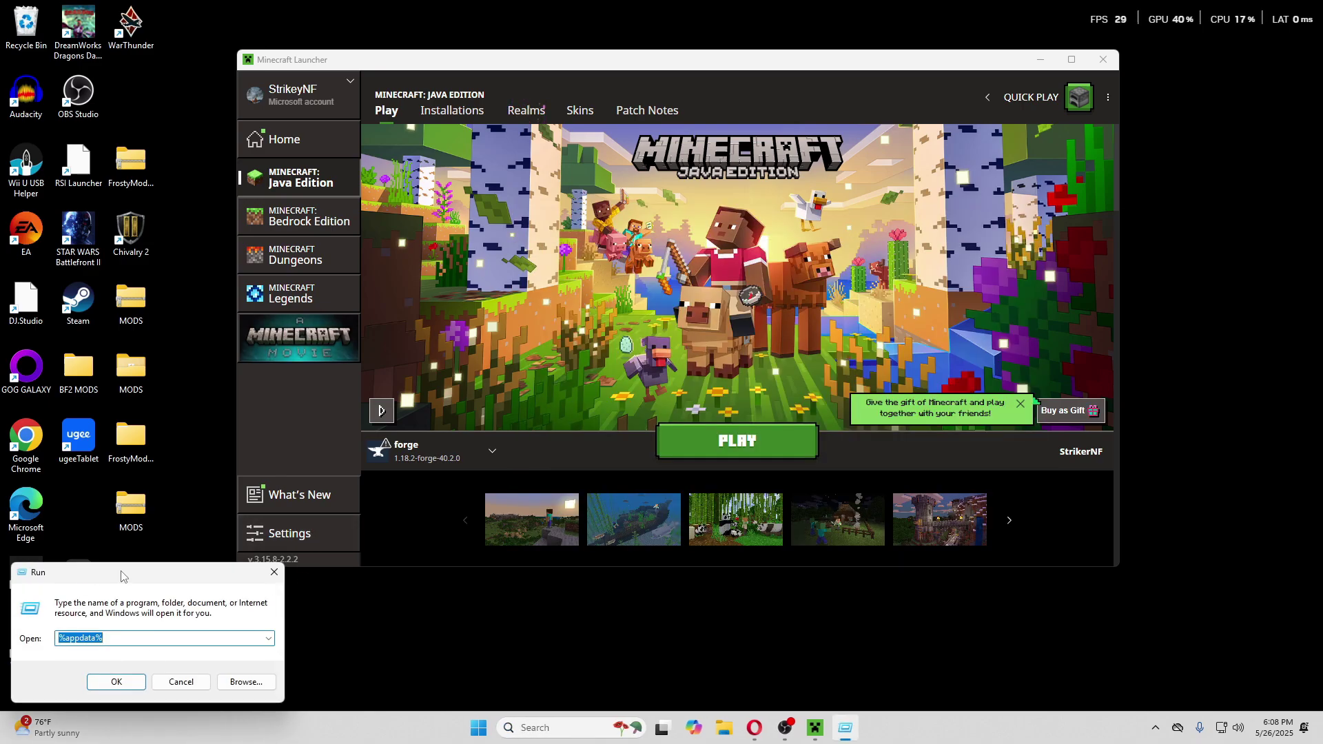
Run %appdata% to open the Roaming folder in File Explorer.
{"action": "left_click", "coordinate": [116, 637]}
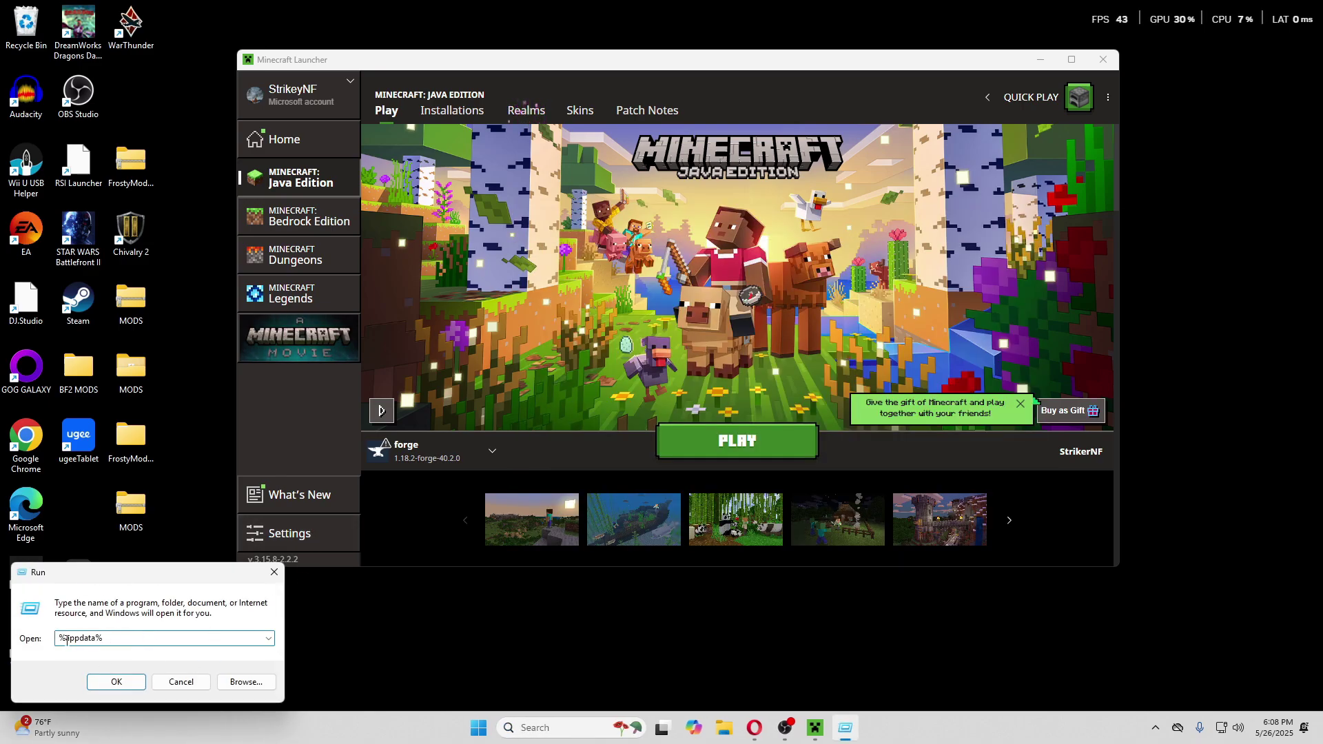
{"action": "left_click_drag", "start_coordinate": [61, 638], "coordinate": [152, 641]}
{"action": "left_click", "coordinate": [138, 641]}
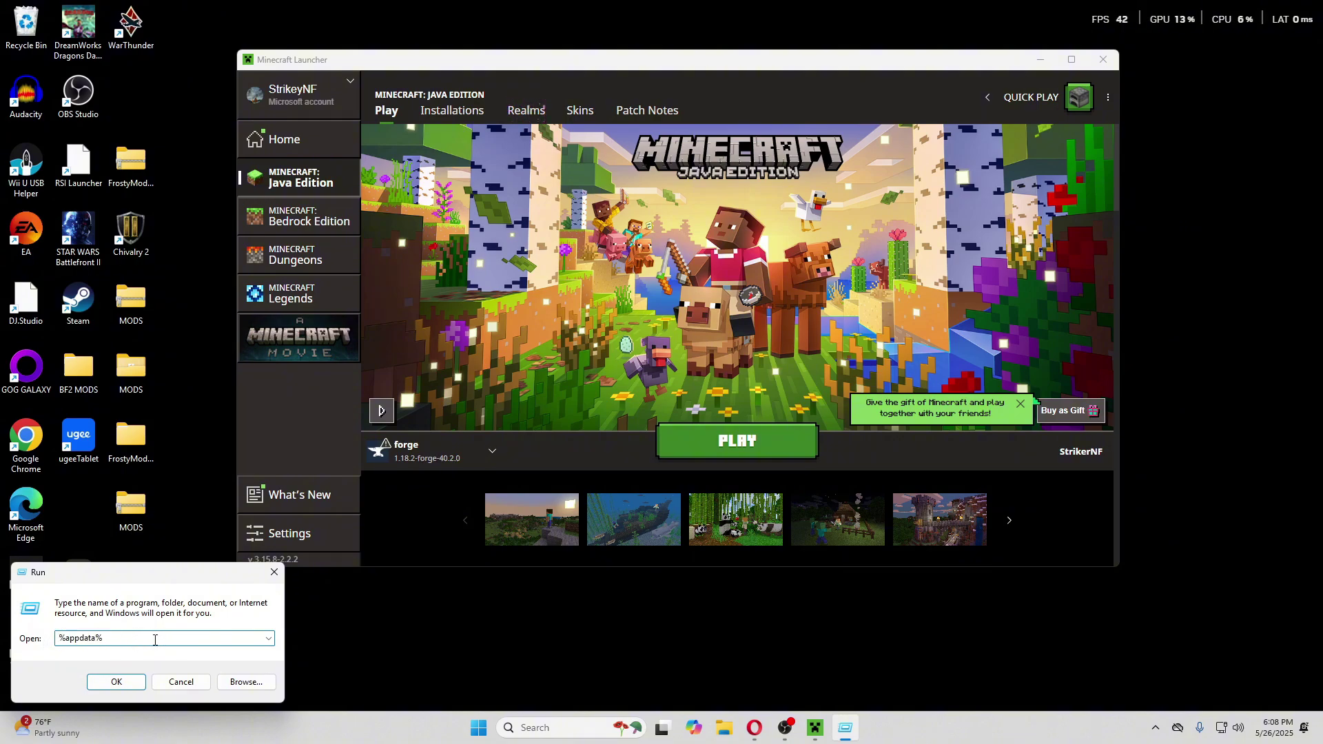
{"action": "left_click", "coordinate": [118, 641]}
{"action": "left_click", "coordinate": [119, 682]}
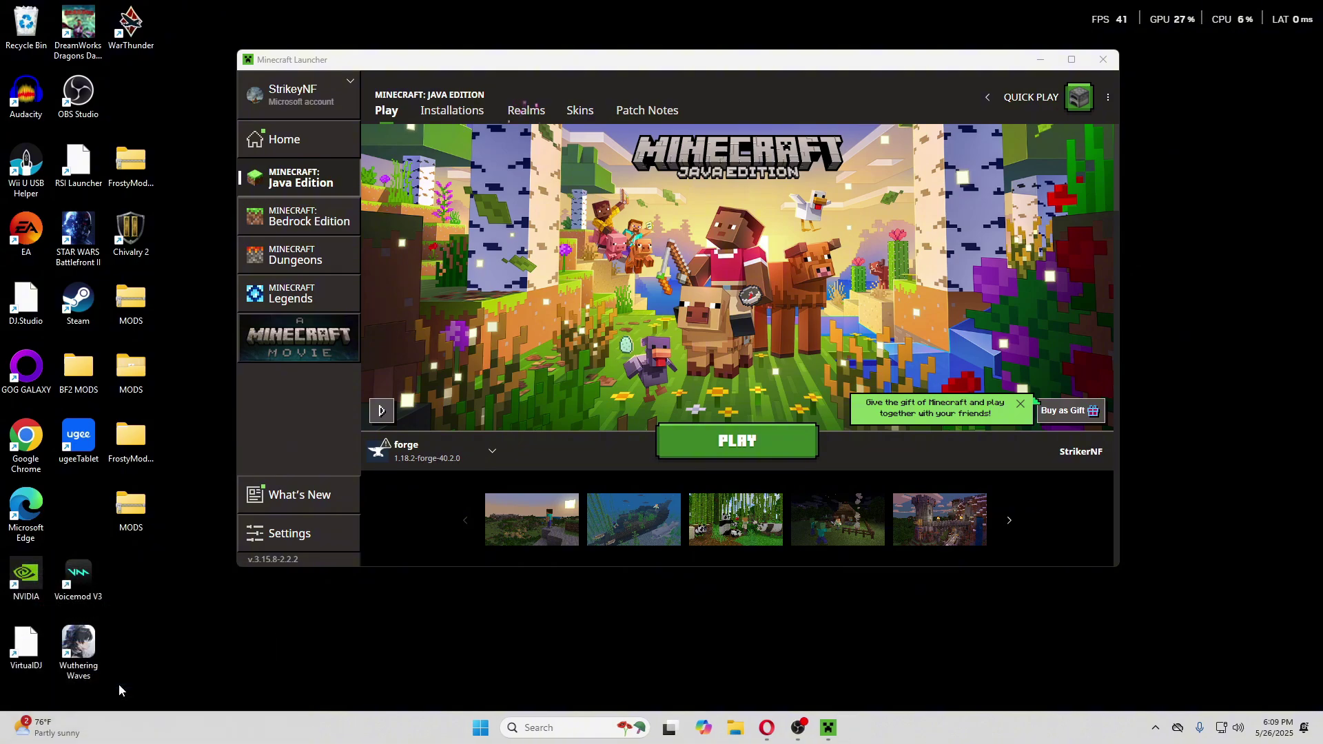
Reposition the Explorer window and navigate through AppData\Roaming into .minecraft.
{"action": "left_click_drag", "start_coordinate": [1171, 97], "coordinate": [436, 114]}
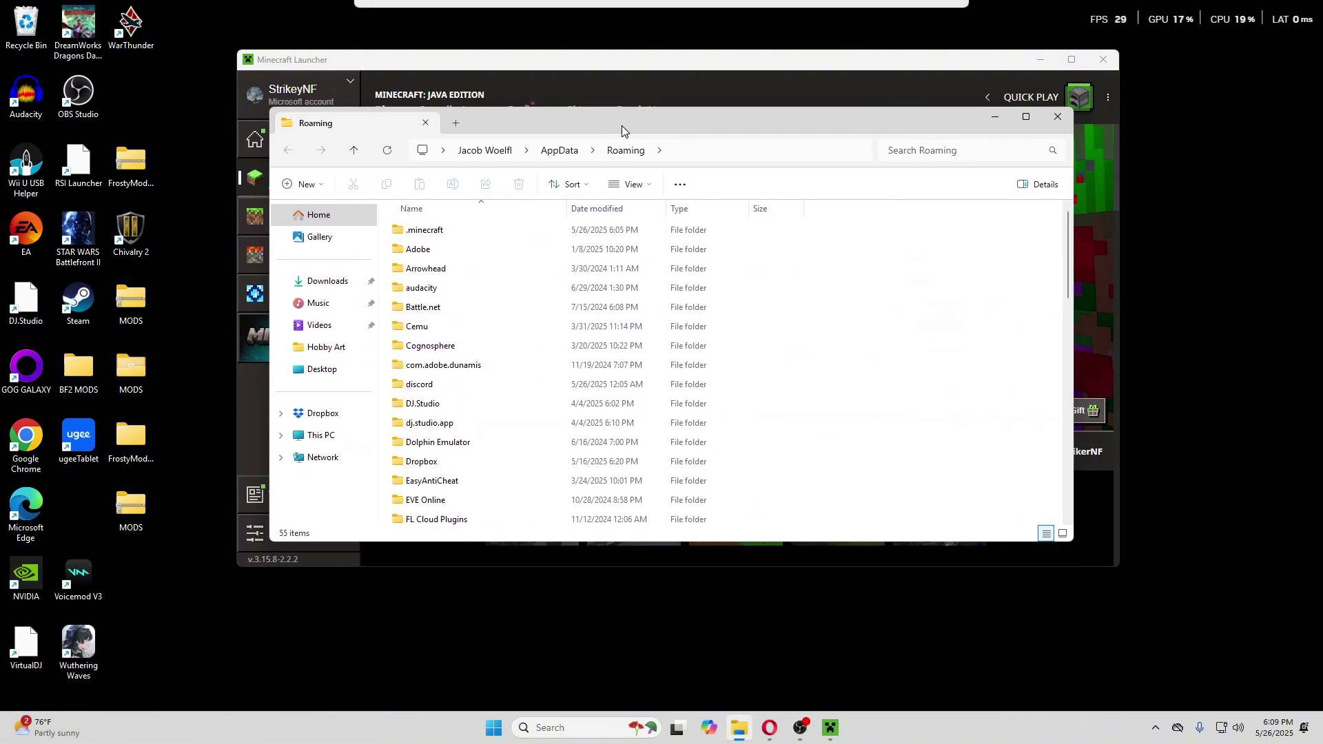
{"action": "left_click_drag", "start_coordinate": [671, 122], "coordinate": [643, 114]}
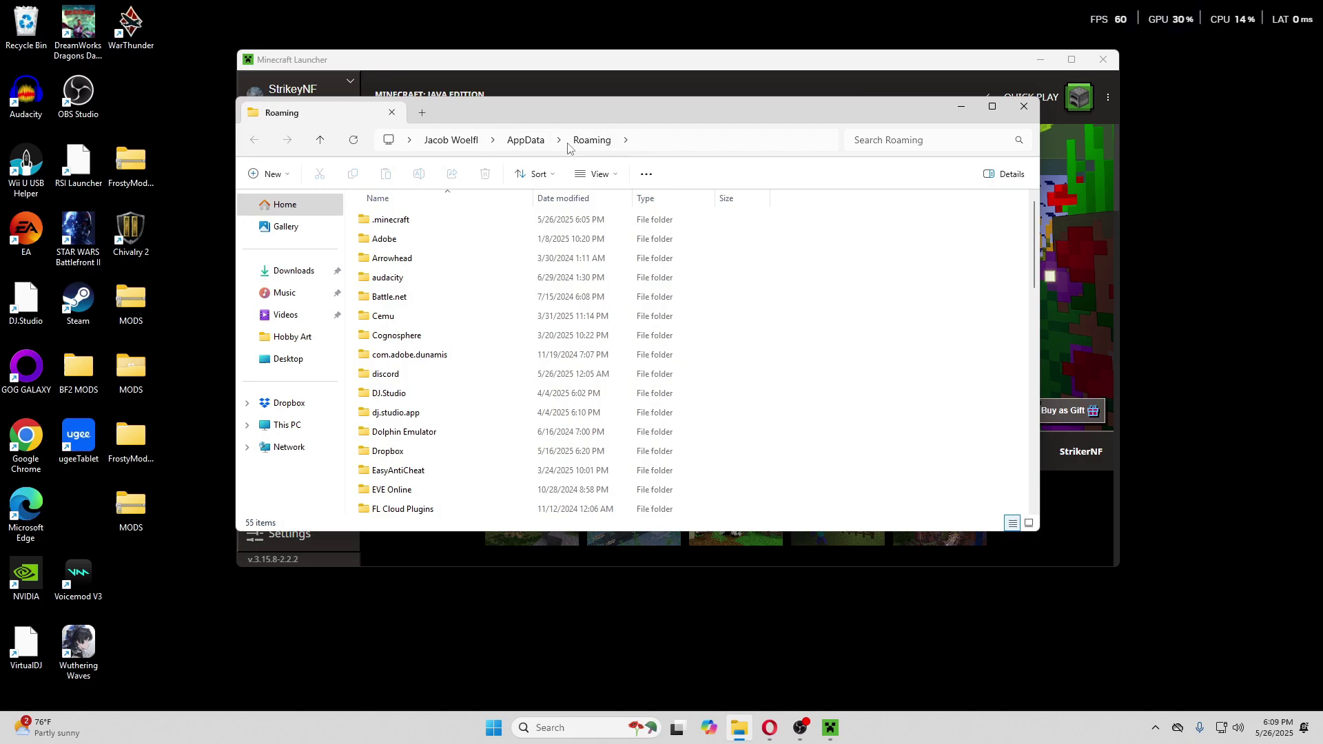
{"action": "left_click", "coordinate": [532, 145]}
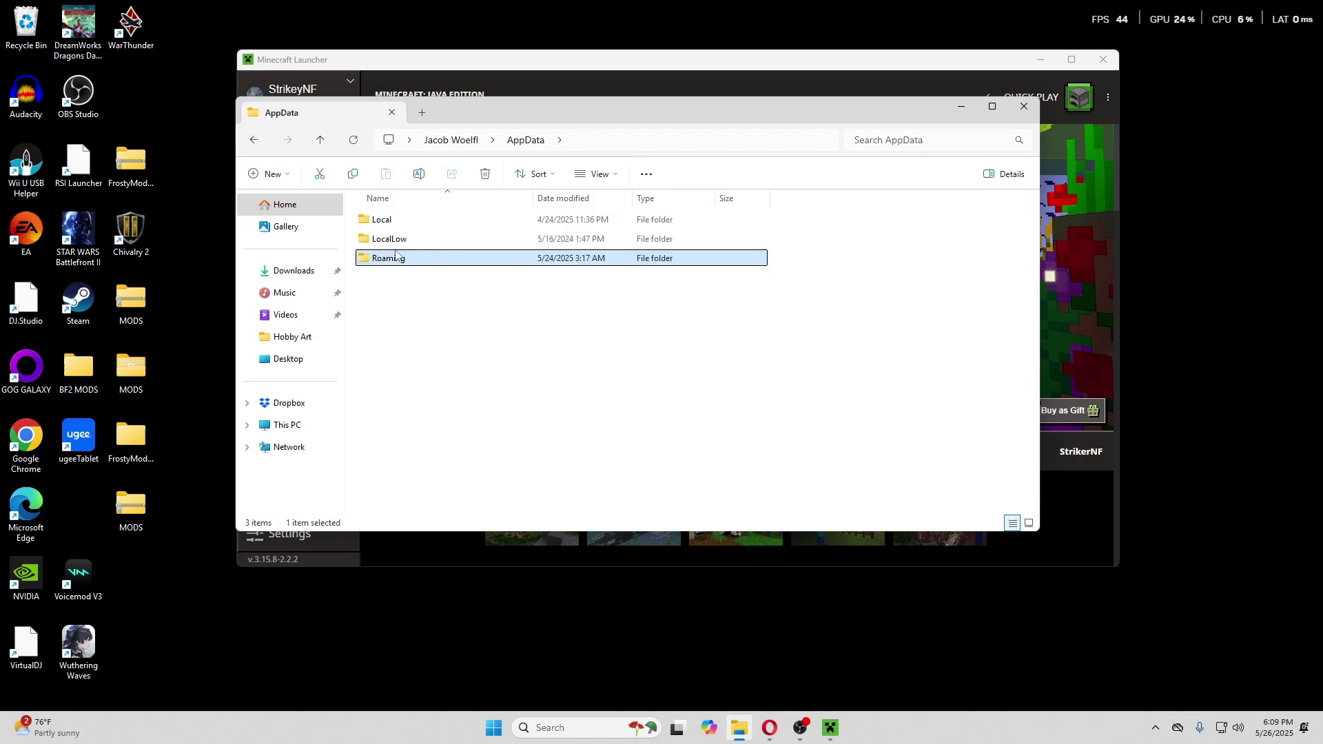
{"action": "double_click", "coordinate": [413, 257]}
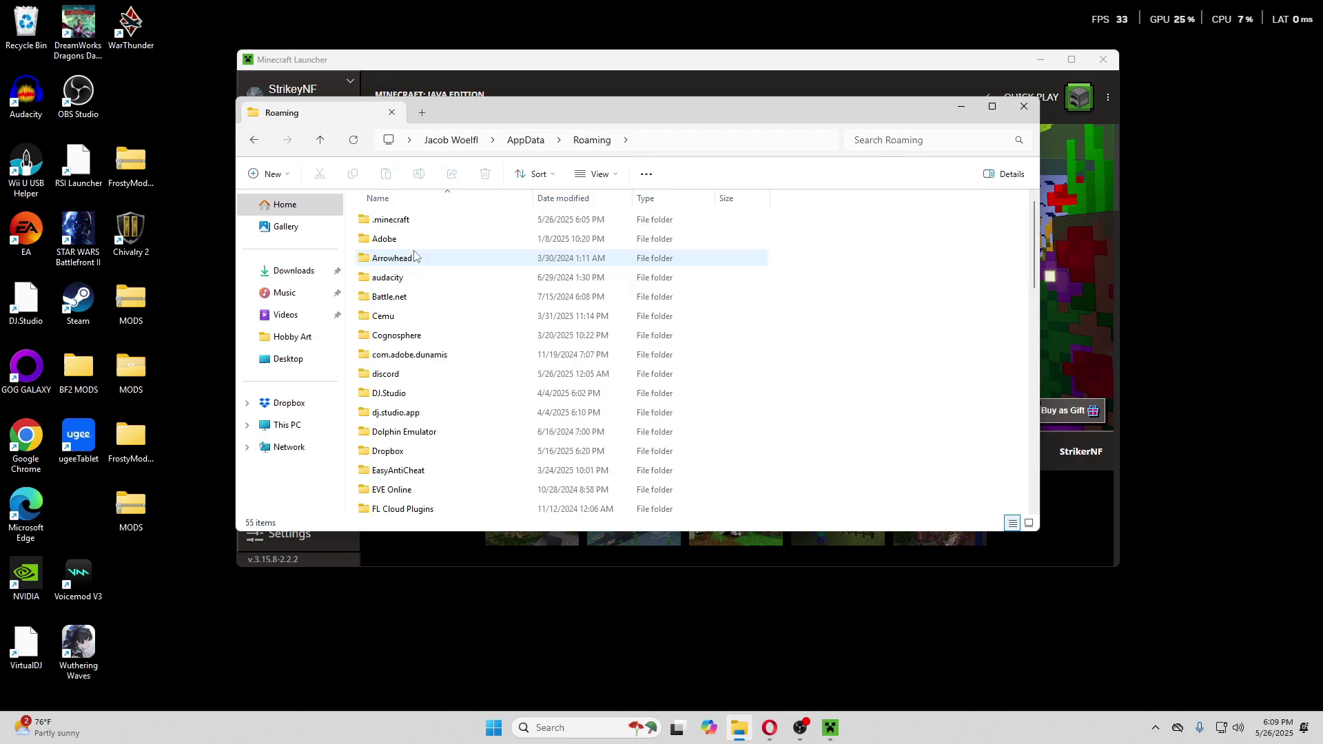
{"action": "double_click", "coordinate": [391, 222]}
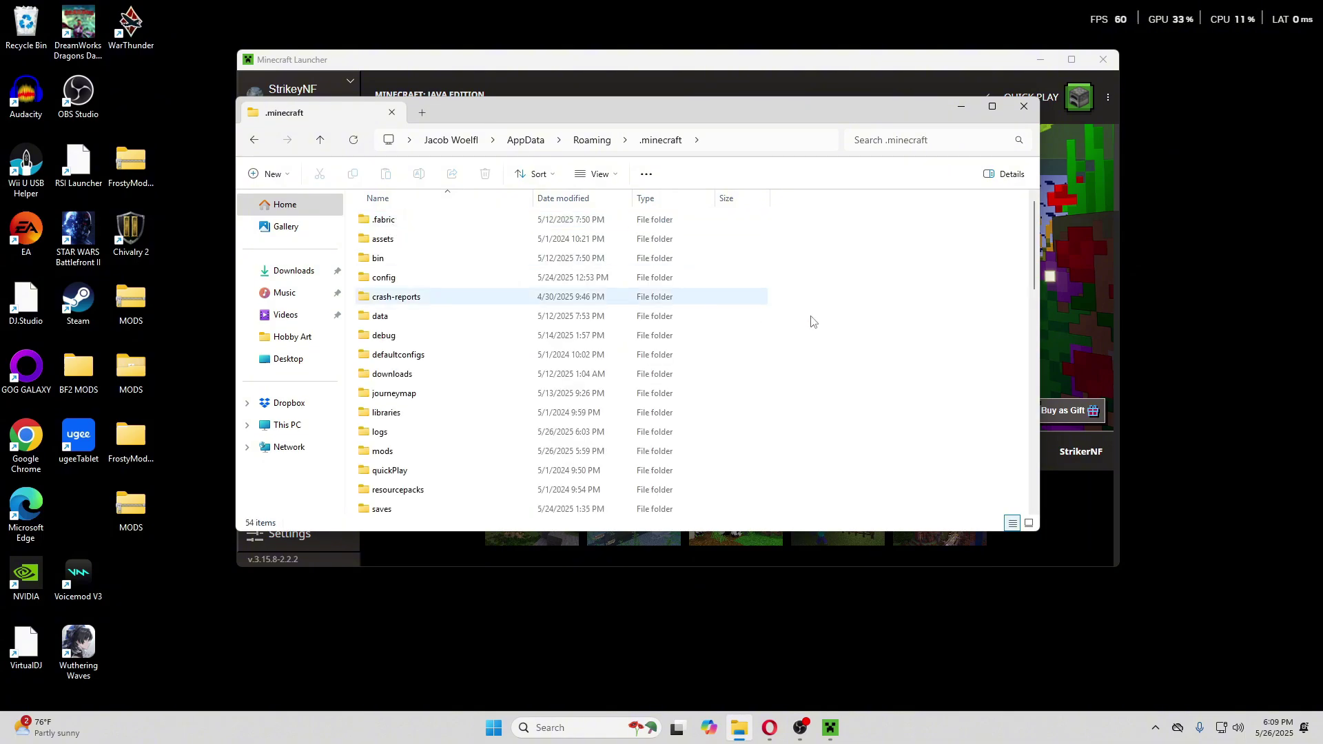
Open the mods folder in .minecraft, showing Disabled, Manhunt and four mod jars.
{"action": "scroll", "coordinate": [616, 348], "scroll_direction": "down", "scroll_amount": 5}
{"action": "scroll", "coordinate": [616, 349], "scroll_direction": "down", "scroll_amount": 2}
{"action": "scroll", "coordinate": [627, 362], "scroll_direction": "up", "scroll_amount": 5}
{"action": "scroll", "coordinate": [630, 366], "scroll_direction": "up", "scroll_amount": 2}
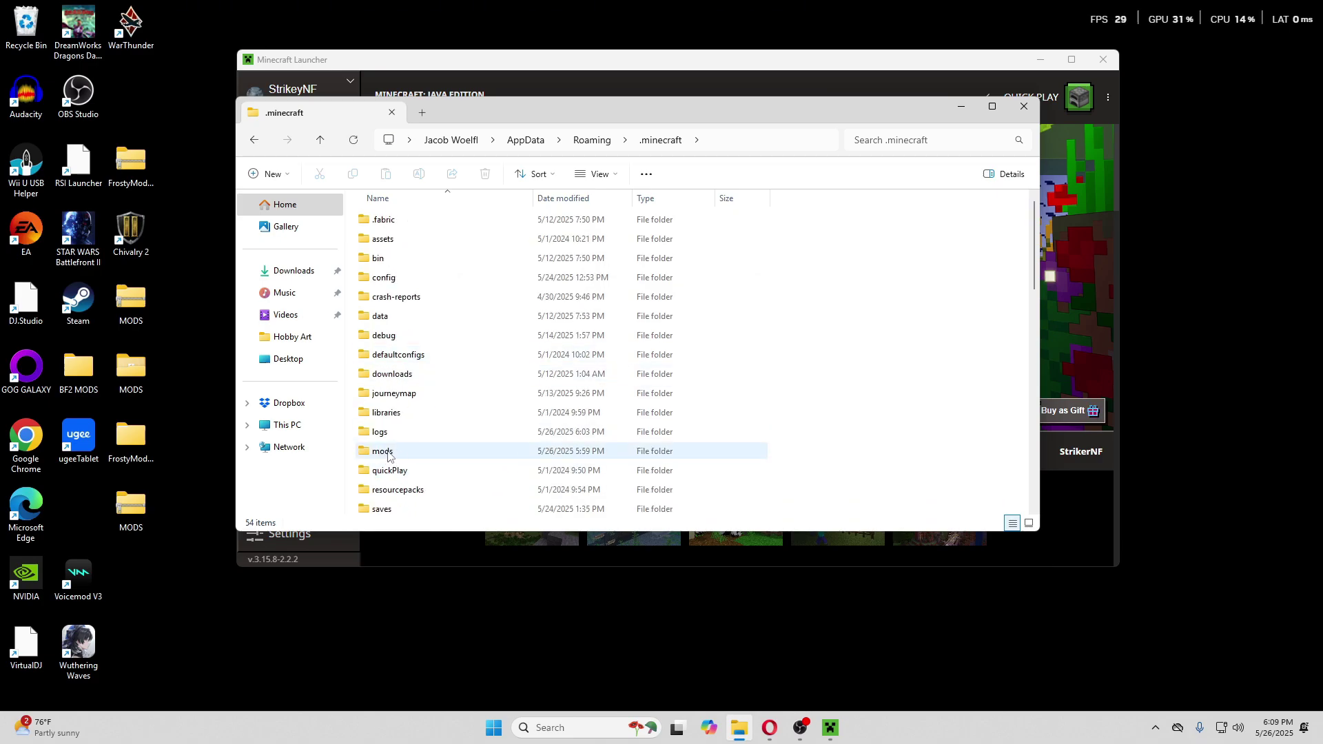
{"action": "double_click", "coordinate": [388, 454]}
{"action": "left_click", "coordinate": [659, 140]}
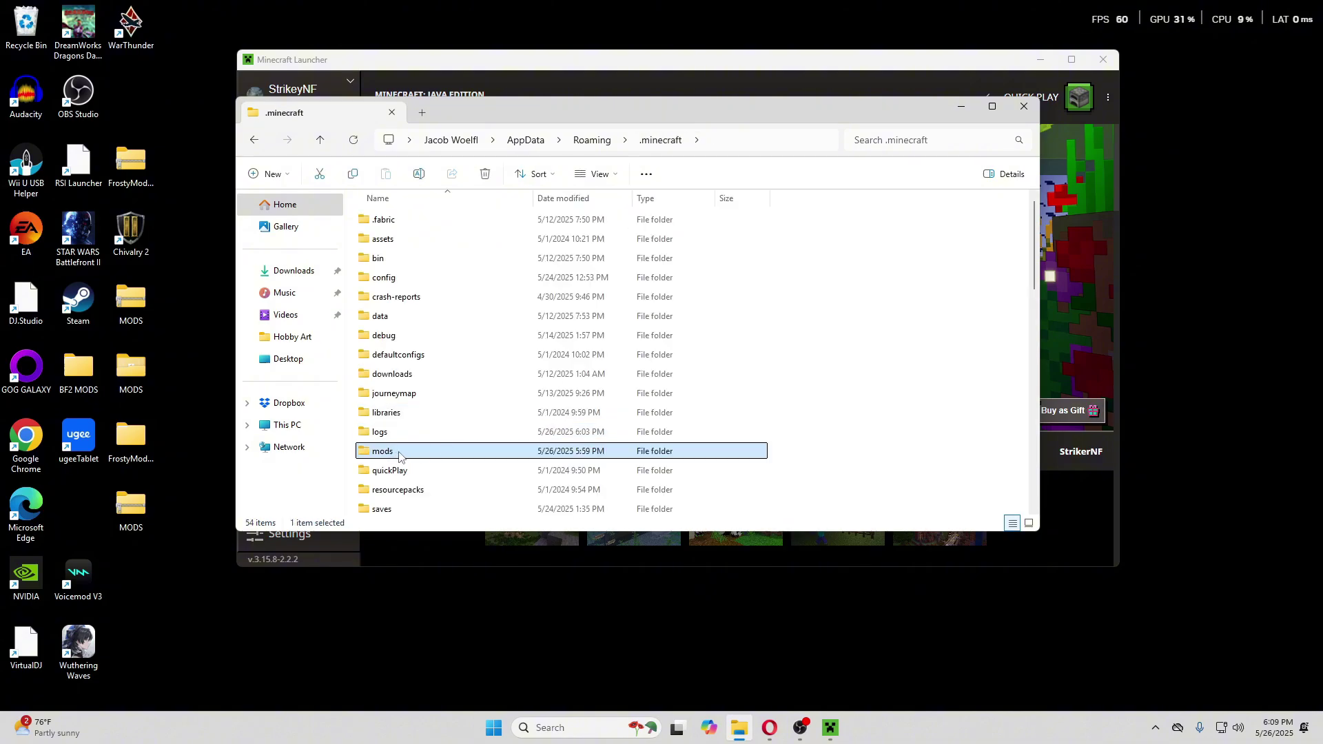
{"action": "right_click", "coordinate": [813, 375]}
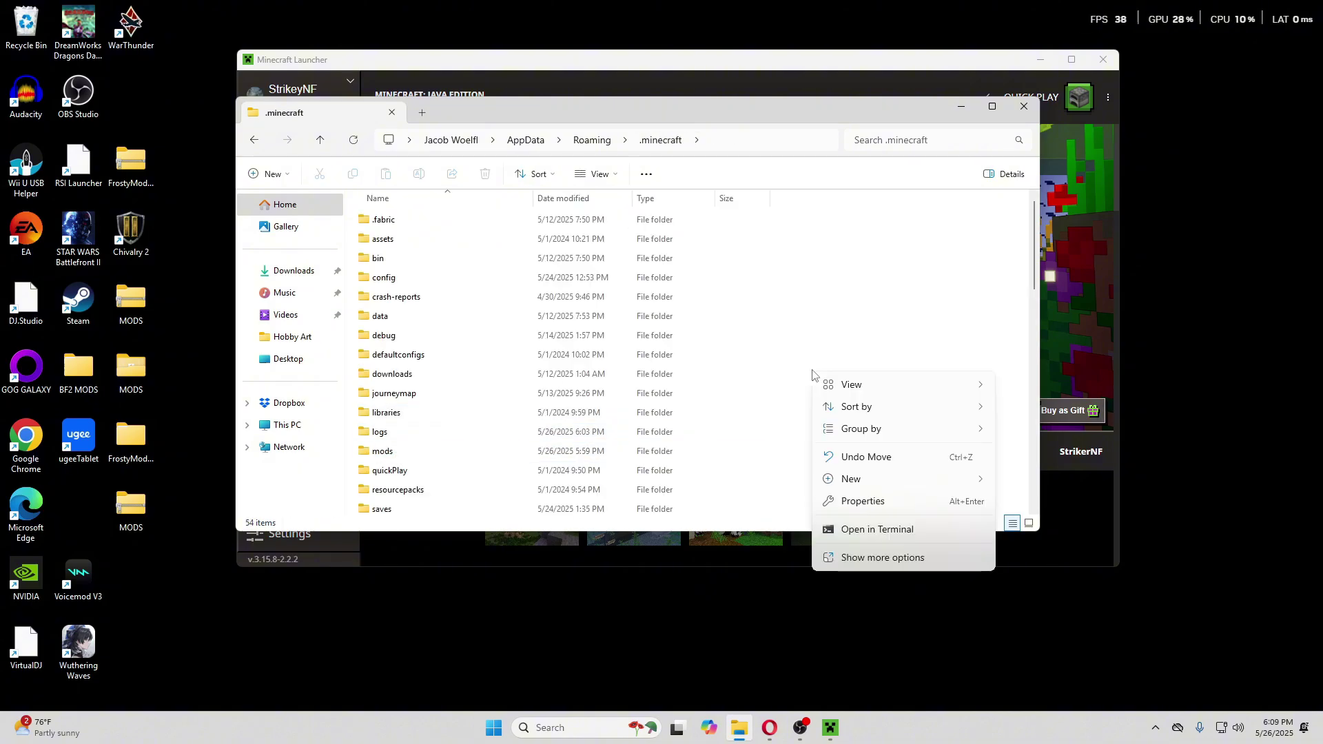
{"action": "left_click", "coordinate": [871, 557]}
{"action": "mouse_move", "coordinate": [855, 541]}
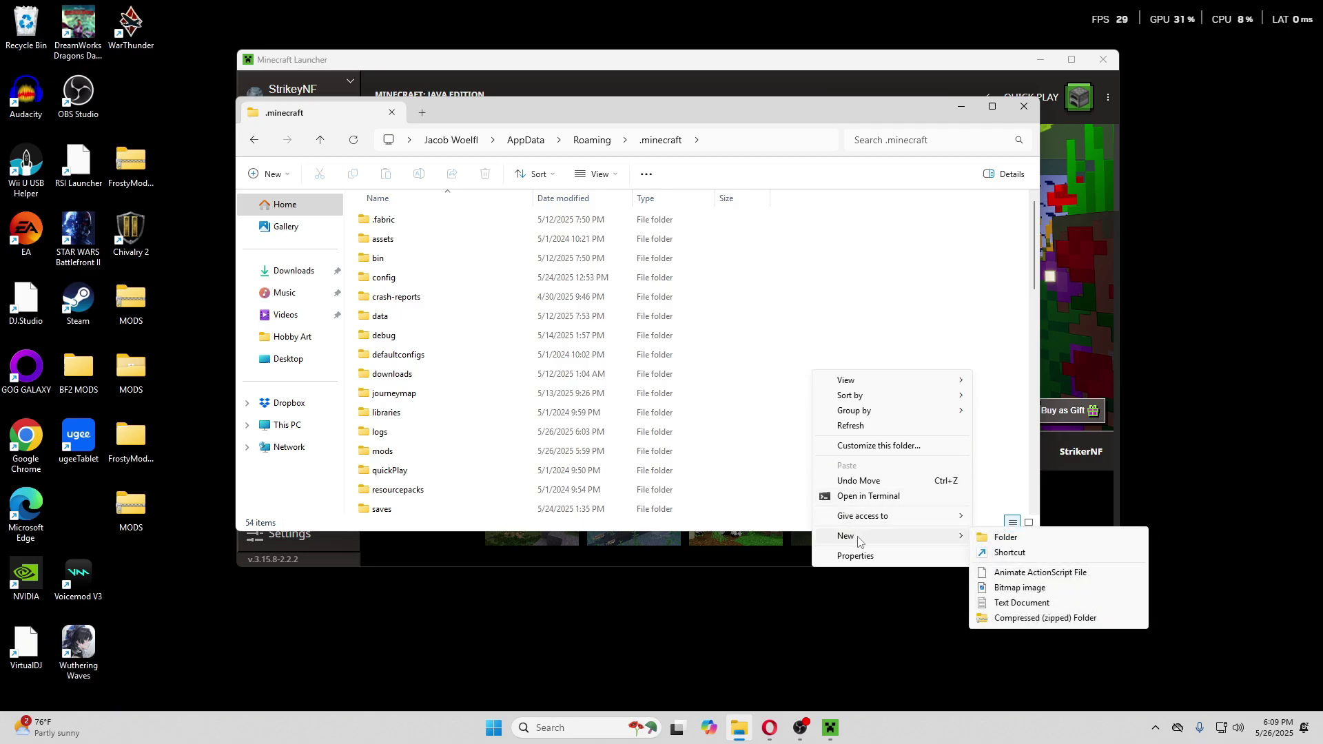
{"action": "left_click", "coordinate": [849, 242]}
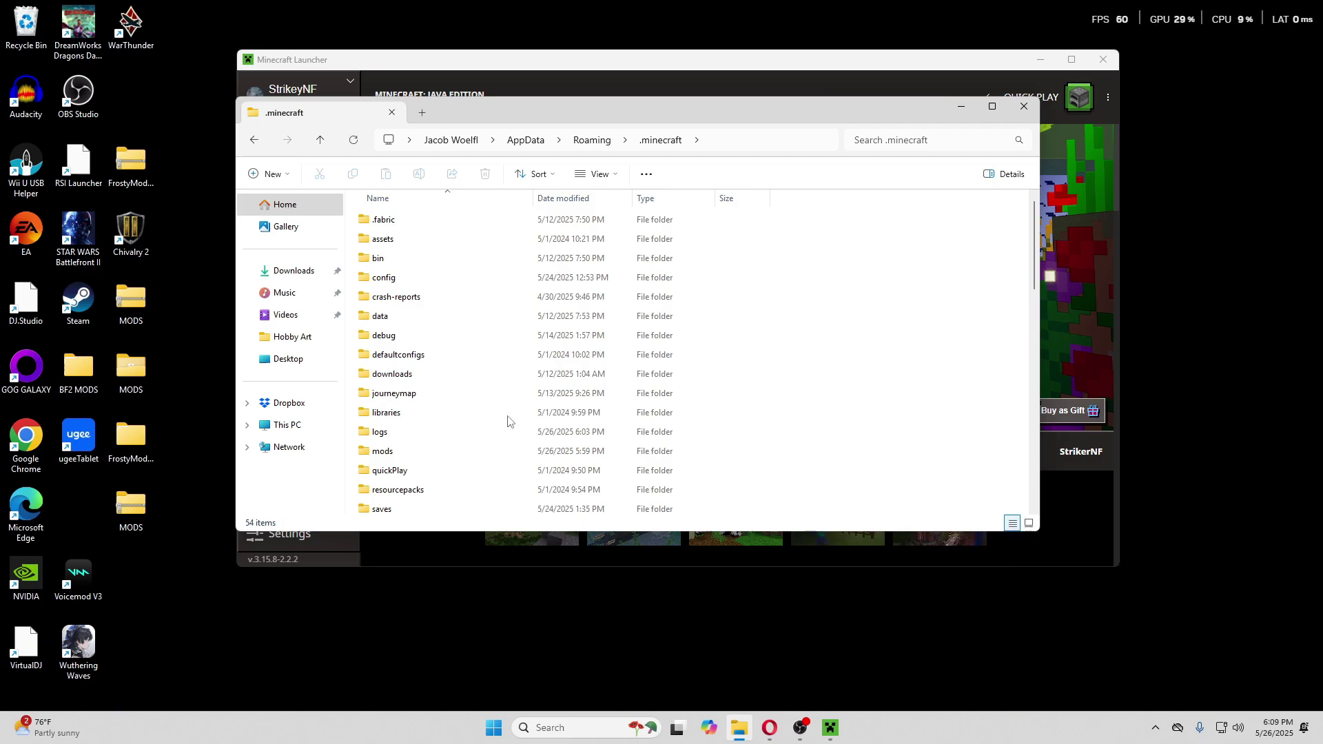
{"action": "double_click", "coordinate": [390, 455]}
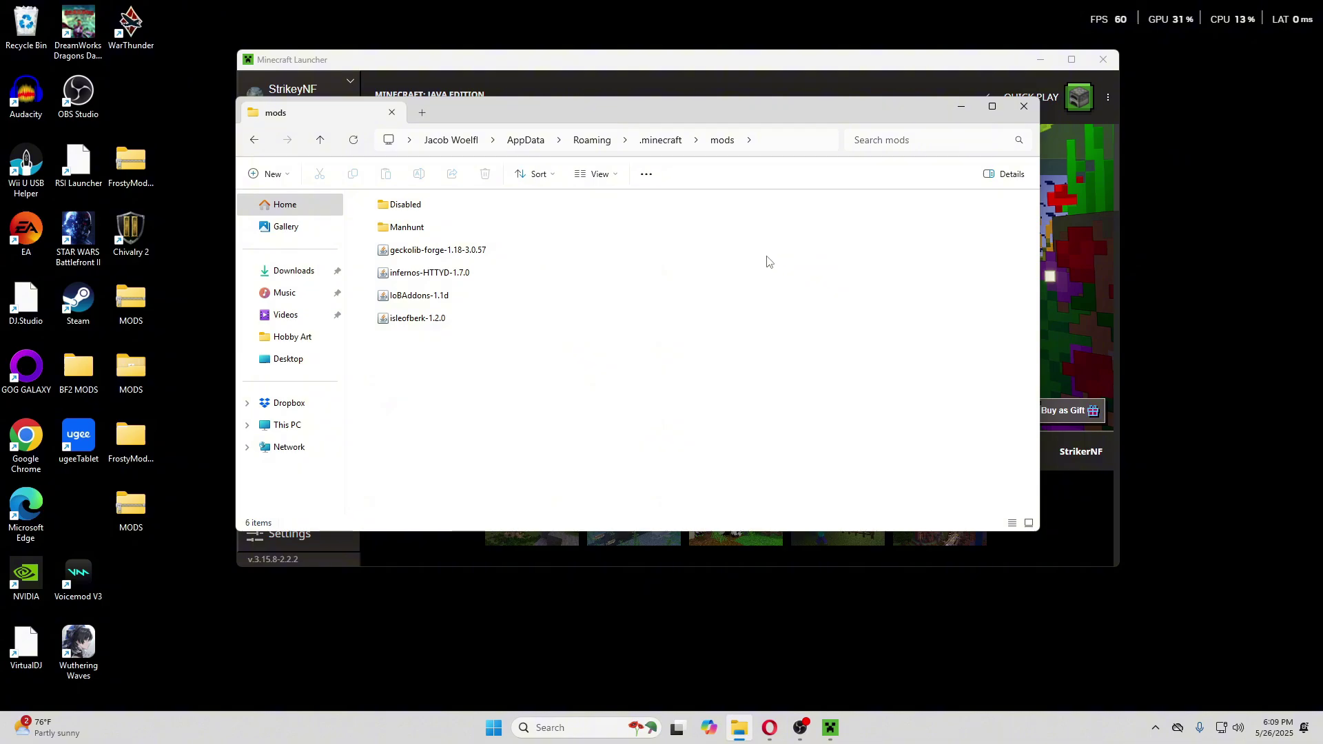
Select the four mod jars, including geckolib-forge-1.18-3.0.57, to confirm they are present.
{"action": "left_click_drag", "start_coordinate": [546, 245], "coordinate": [348, 350]}
{"action": "left_click", "coordinate": [623, 289]}
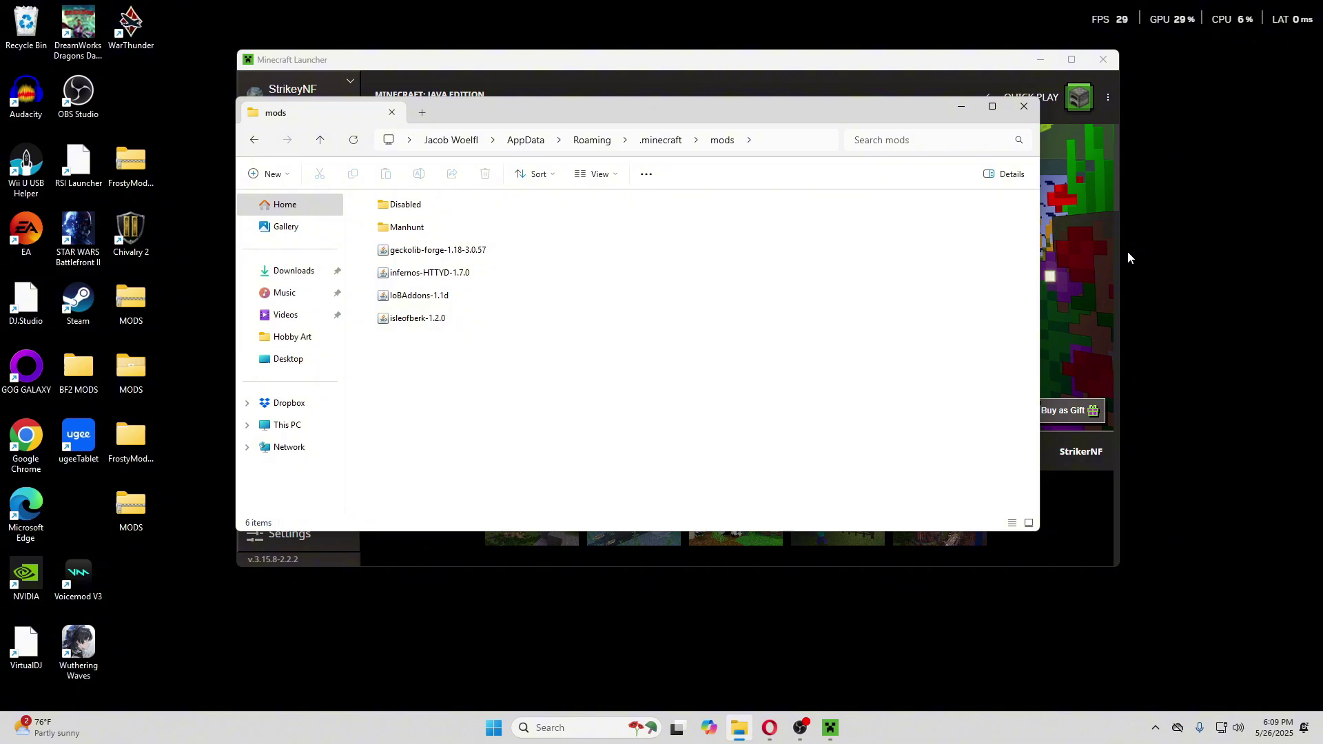
{"action": "left_click", "coordinate": [462, 258]}
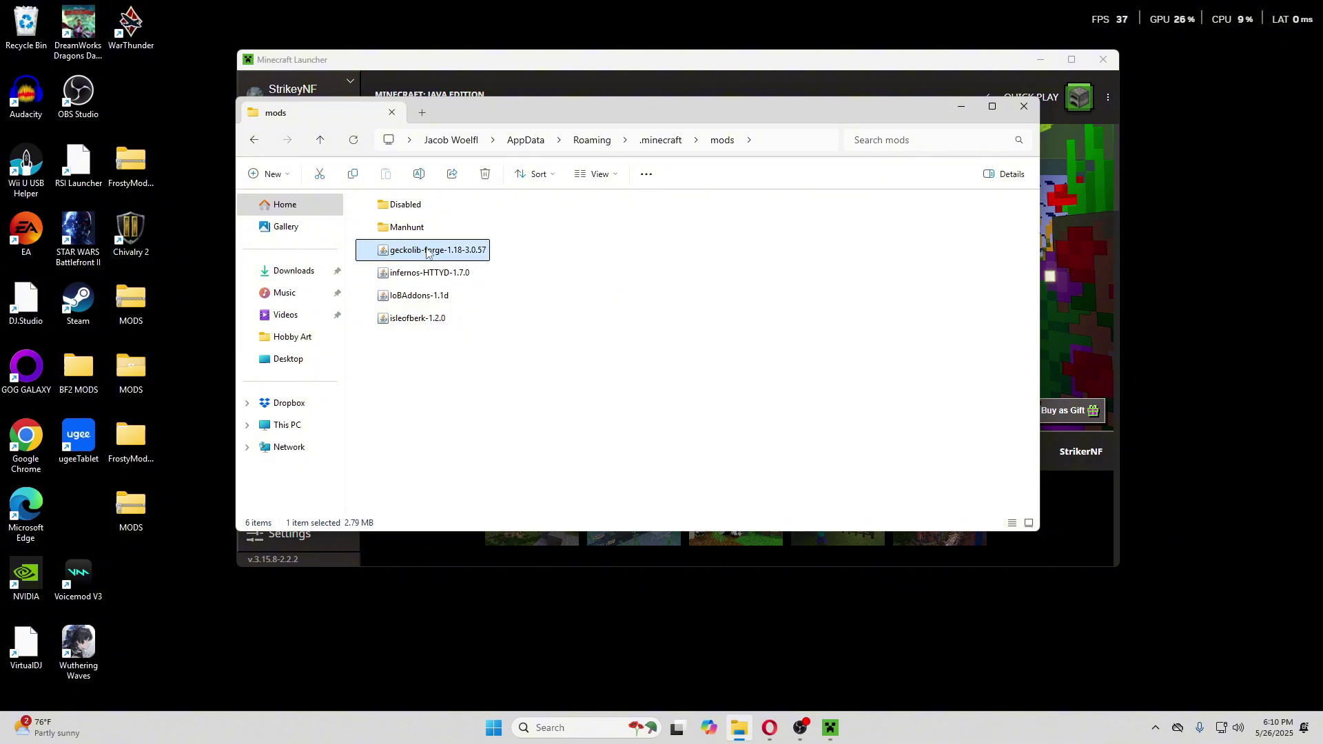
{"action": "left_click_drag", "start_coordinate": [578, 241], "coordinate": [440, 357]}
{"action": "left_click", "coordinate": [645, 274]}
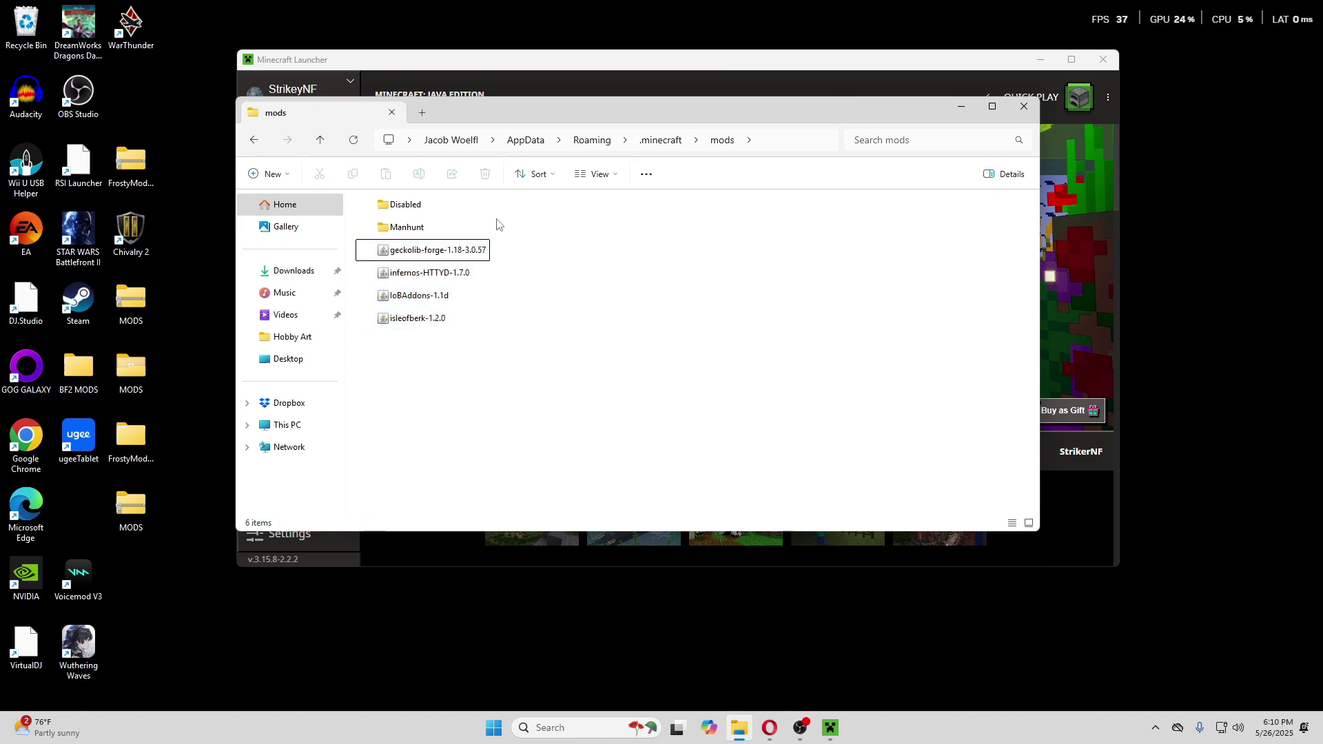
Look inside the Disabled folder, then return to the mods folder.
{"action": "left_click", "coordinate": [412, 210]}
{"action": "double_click", "coordinate": [412, 210]}
{"action": "scroll", "coordinate": [482, 407], "scroll_direction": "down", "scroll_amount": 1}
{"action": "scroll", "coordinate": [510, 434], "scroll_direction": "up", "scroll_amount": 1}
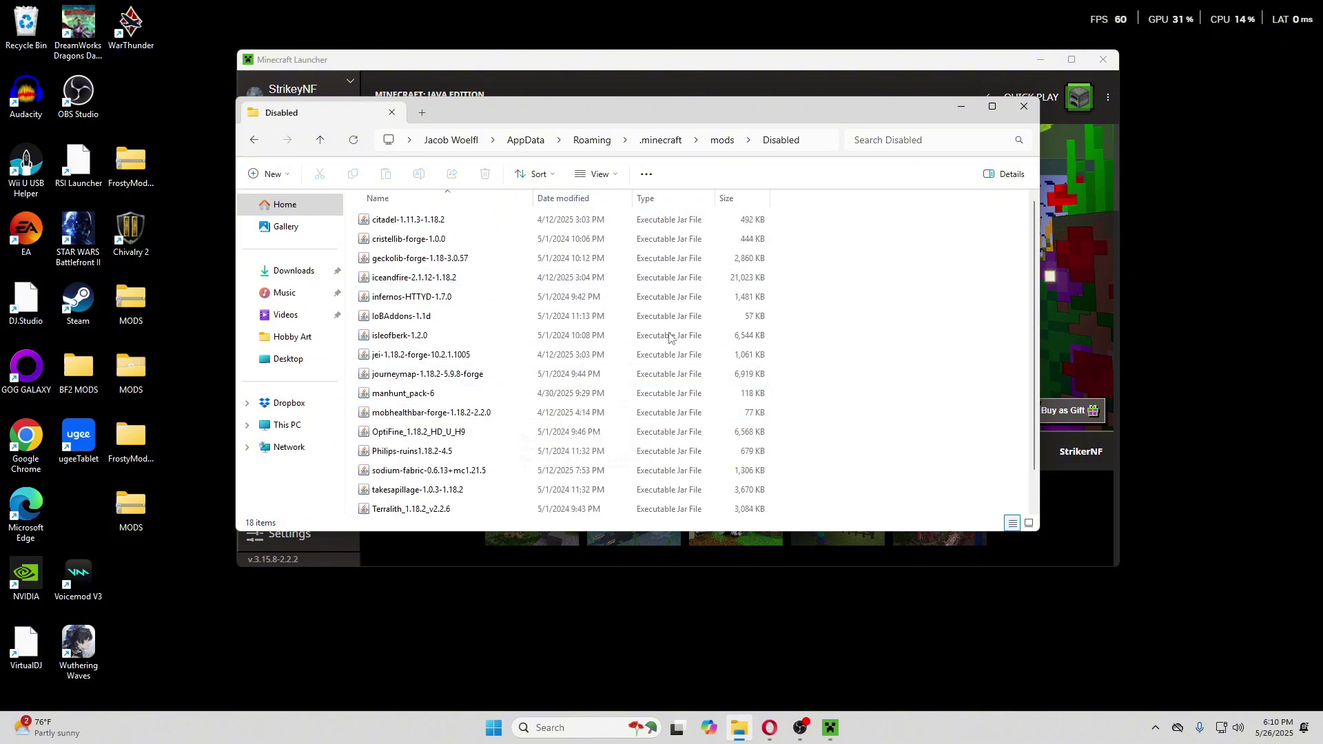
{"action": "left_click", "coordinate": [722, 140]}
Recheck the four jars, go up to .minecraft and close File Explorer.
{"action": "left_click_drag", "start_coordinate": [566, 253], "coordinate": [334, 363]}
{"action": "left_click", "coordinate": [531, 246]}
{"action": "left_click_drag", "start_coordinate": [518, 249], "coordinate": [332, 409]}
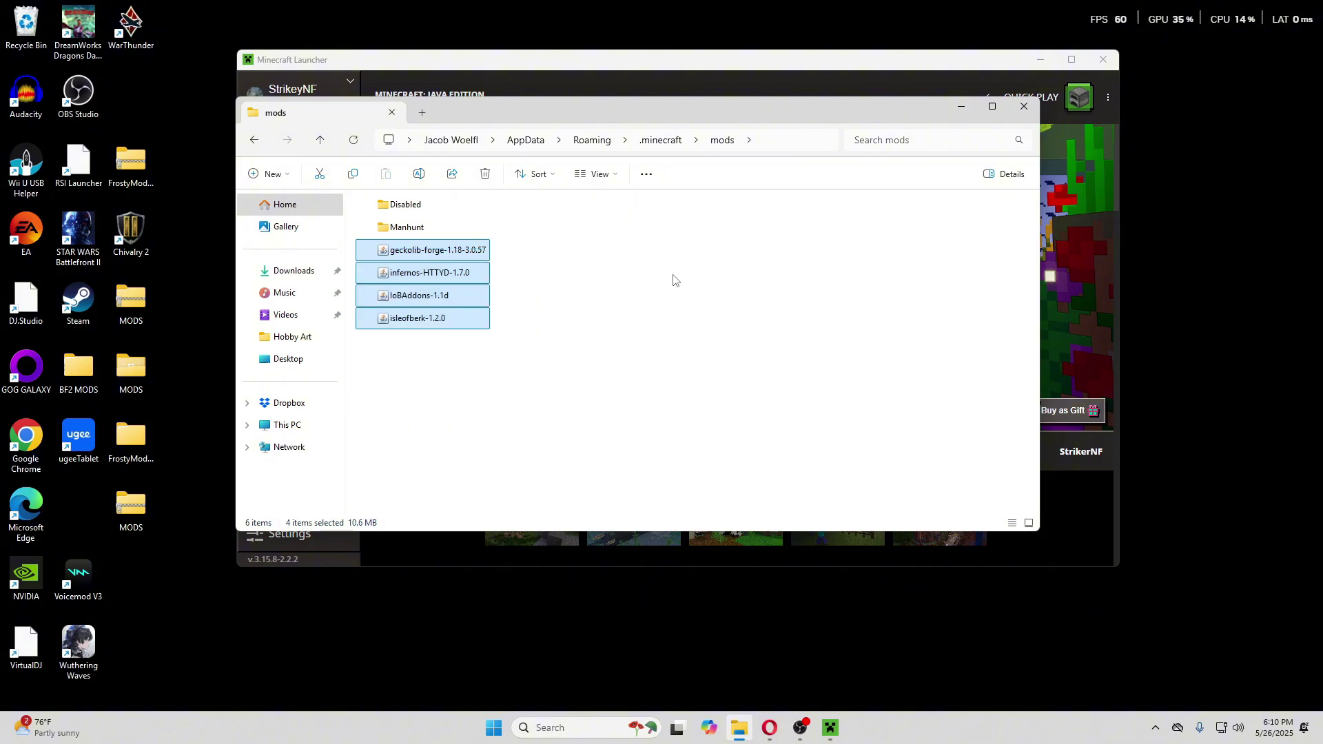
{"action": "left_click", "coordinate": [673, 281]}
{"action": "left_click", "coordinate": [661, 141]}
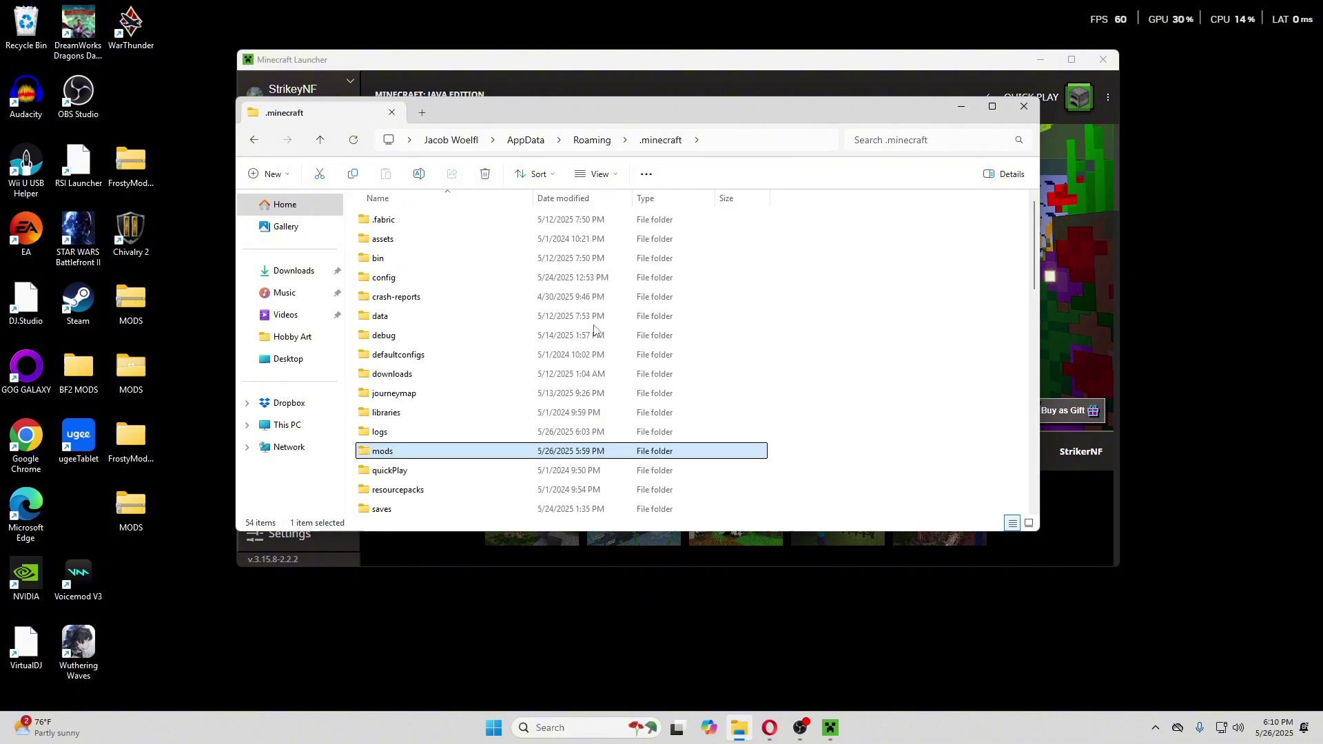
{"action": "left_click", "coordinate": [1025, 107]}
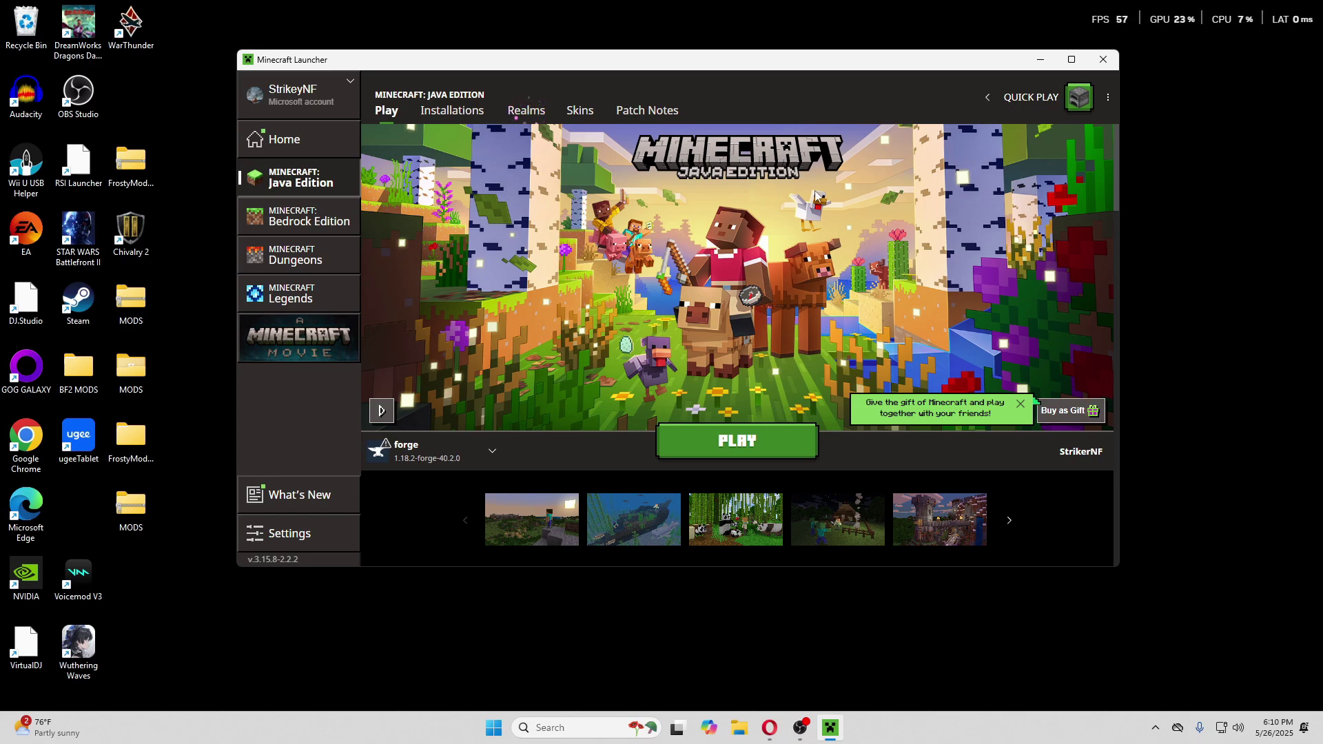
Launch the forge 1.18.2-forge-40.2.0 profile with PLAY.
{"action": "left_click", "coordinate": [732, 449]}
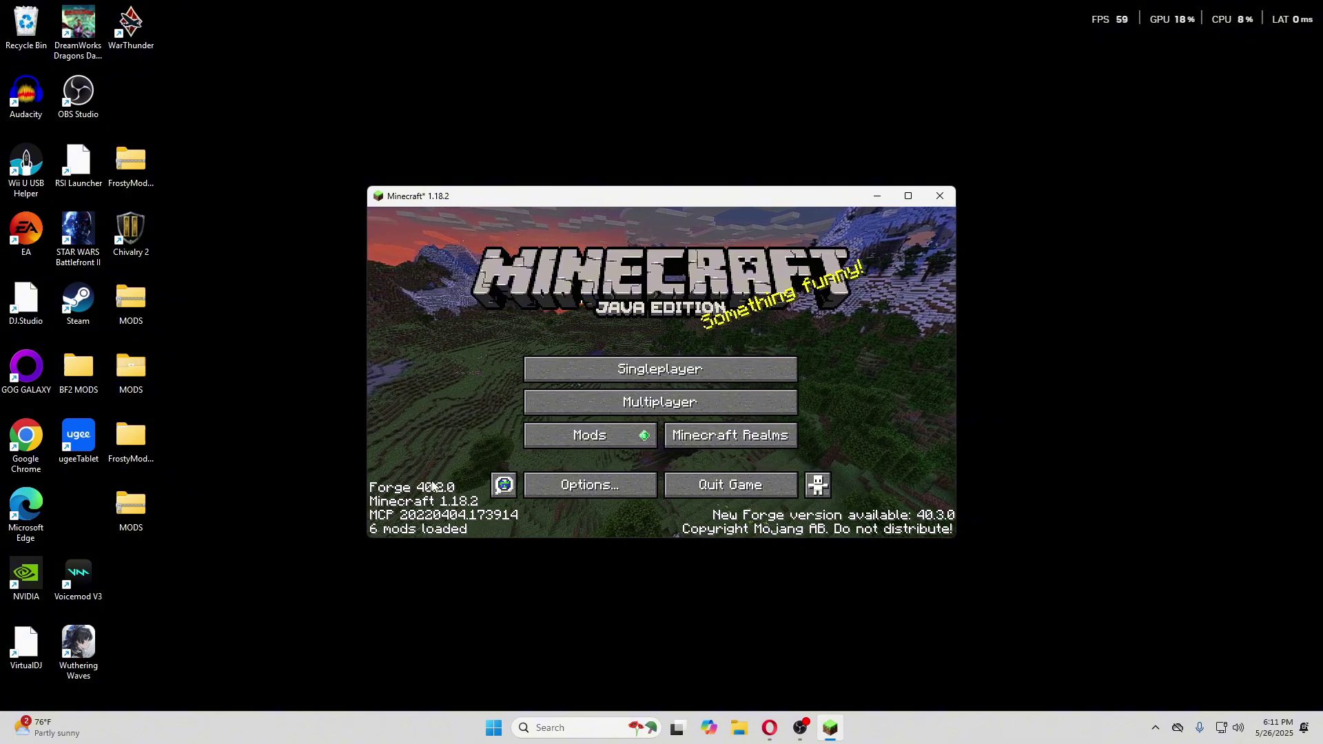
Confirm Isle of Berk in the loaded Mods list, then go to Singleplayer world selection.
{"action": "left_click", "coordinate": [606, 439]}
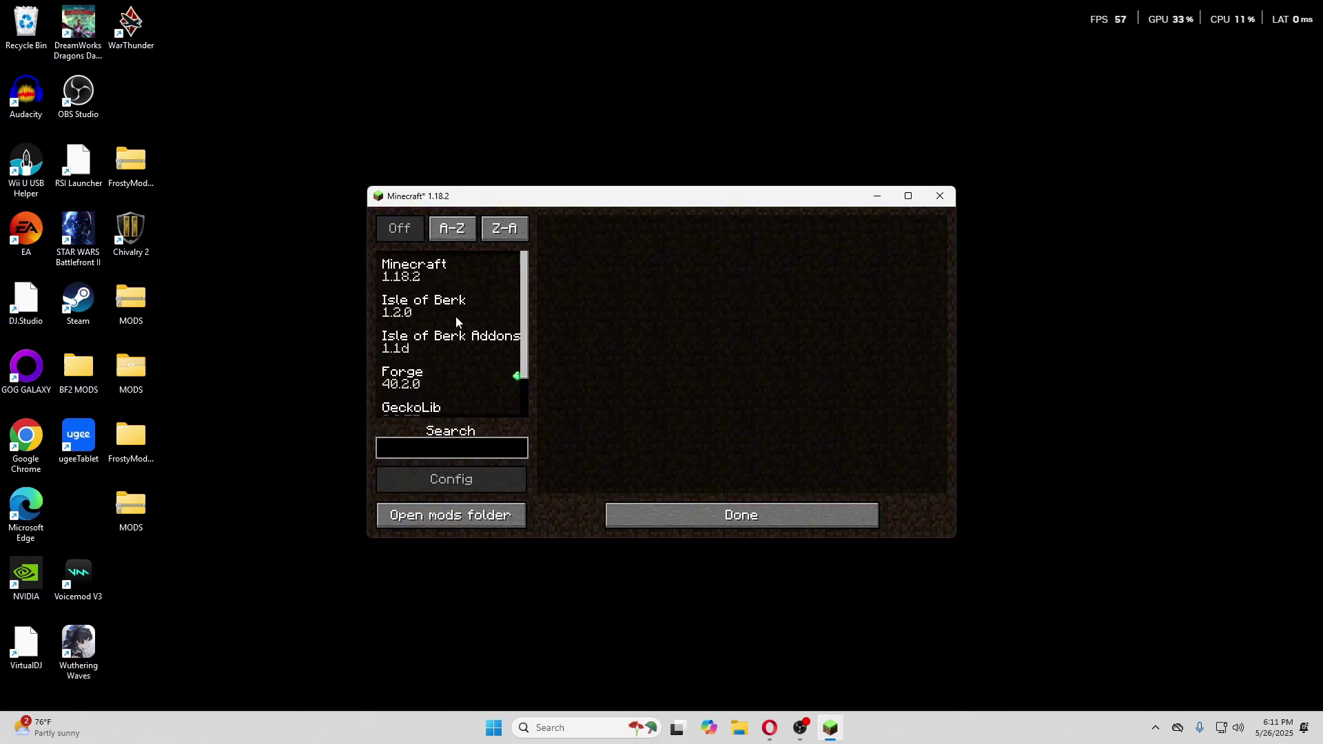
{"action": "scroll", "coordinate": [457, 321], "scroll_direction": "down", "scroll_amount": 2}
{"action": "scroll", "coordinate": [465, 386], "scroll_direction": "up", "scroll_amount": 2}
{"action": "scroll", "coordinate": [472, 356], "scroll_direction": "down", "scroll_amount": 2}
{"action": "scroll", "coordinate": [473, 337], "scroll_direction": "up", "scroll_amount": 2}
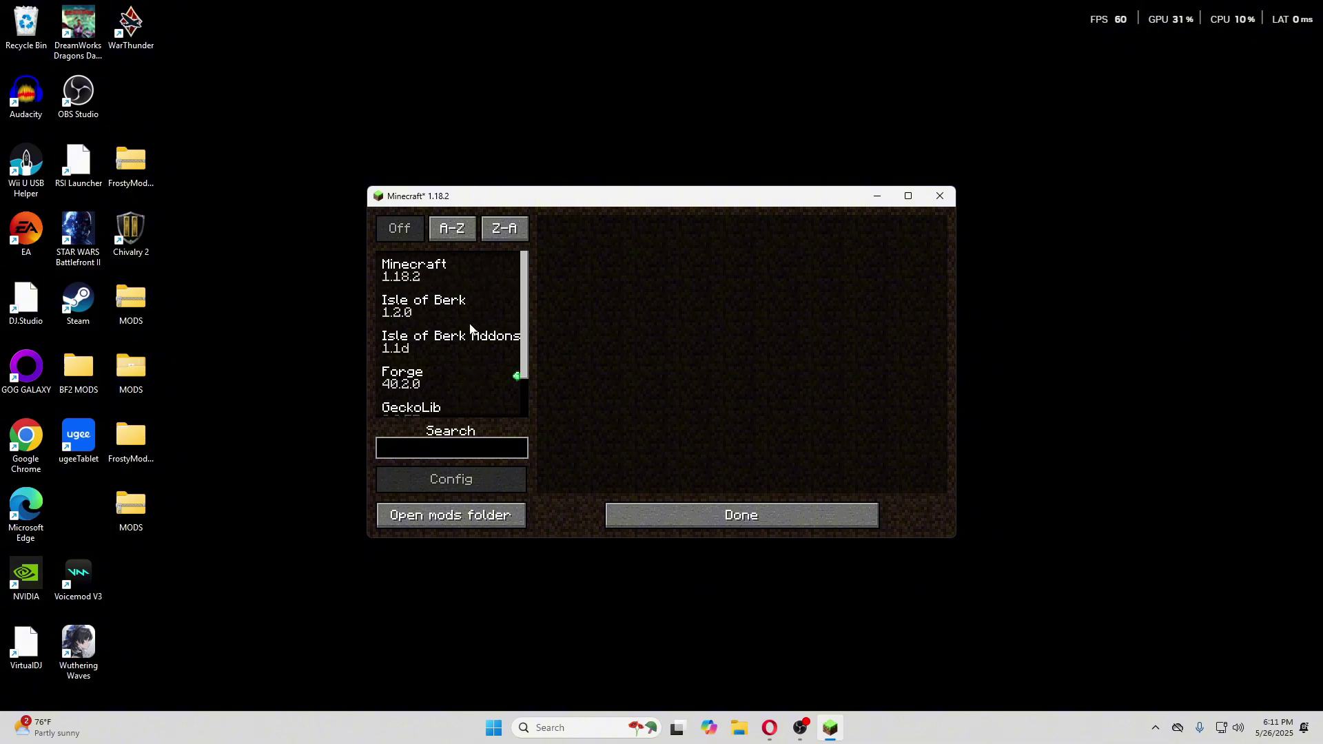
{"action": "left_click", "coordinate": [729, 508]}
{"action": "left_click", "coordinate": [665, 370]}
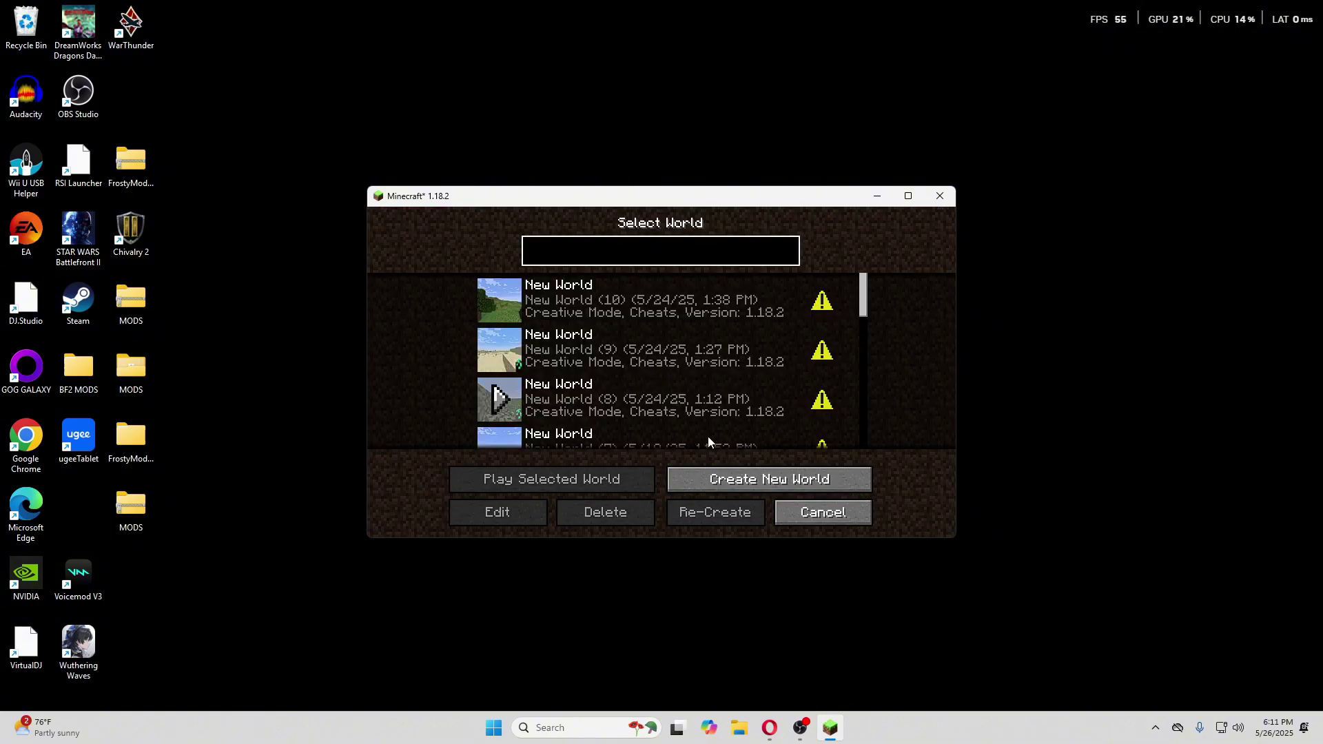
Create a new world called New World in Creative mode with cheats on.
{"action": "left_click", "coordinate": [769, 479]}
{"action": "left_click", "coordinate": [578, 362]}
{"action": "left_click", "coordinate": [577, 362]}
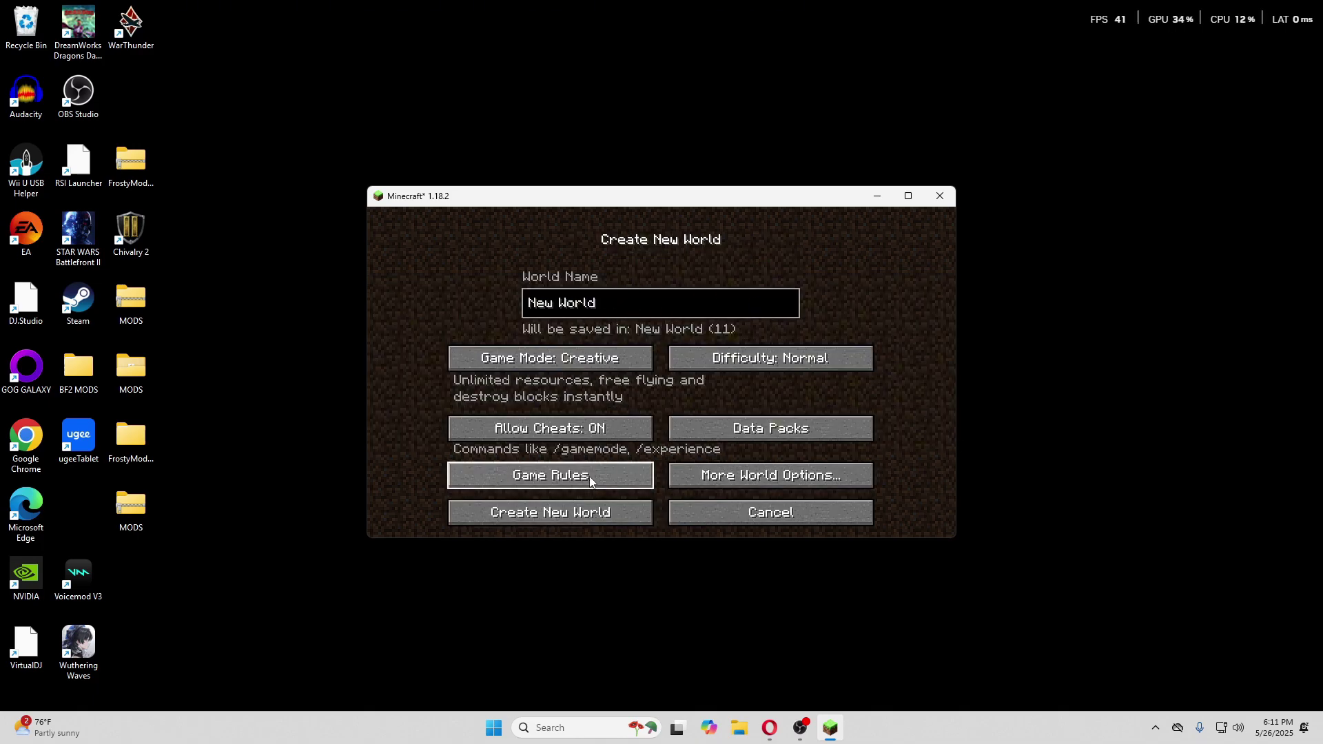
{"action": "left_click", "coordinate": [562, 519]}
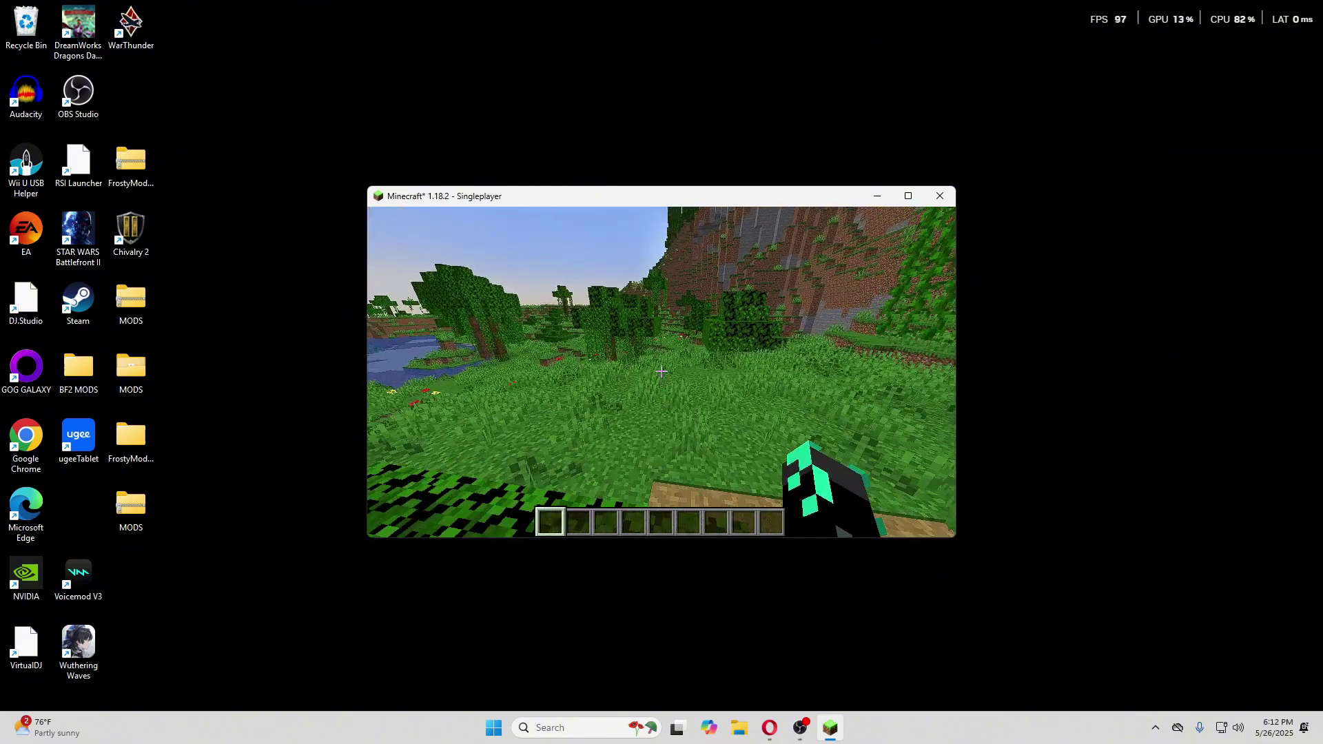
Put the Isle of Berk Night Fury spawn item in hotbar slot 4 and spawn the dragon.
{"action": "key", "text": "e"}
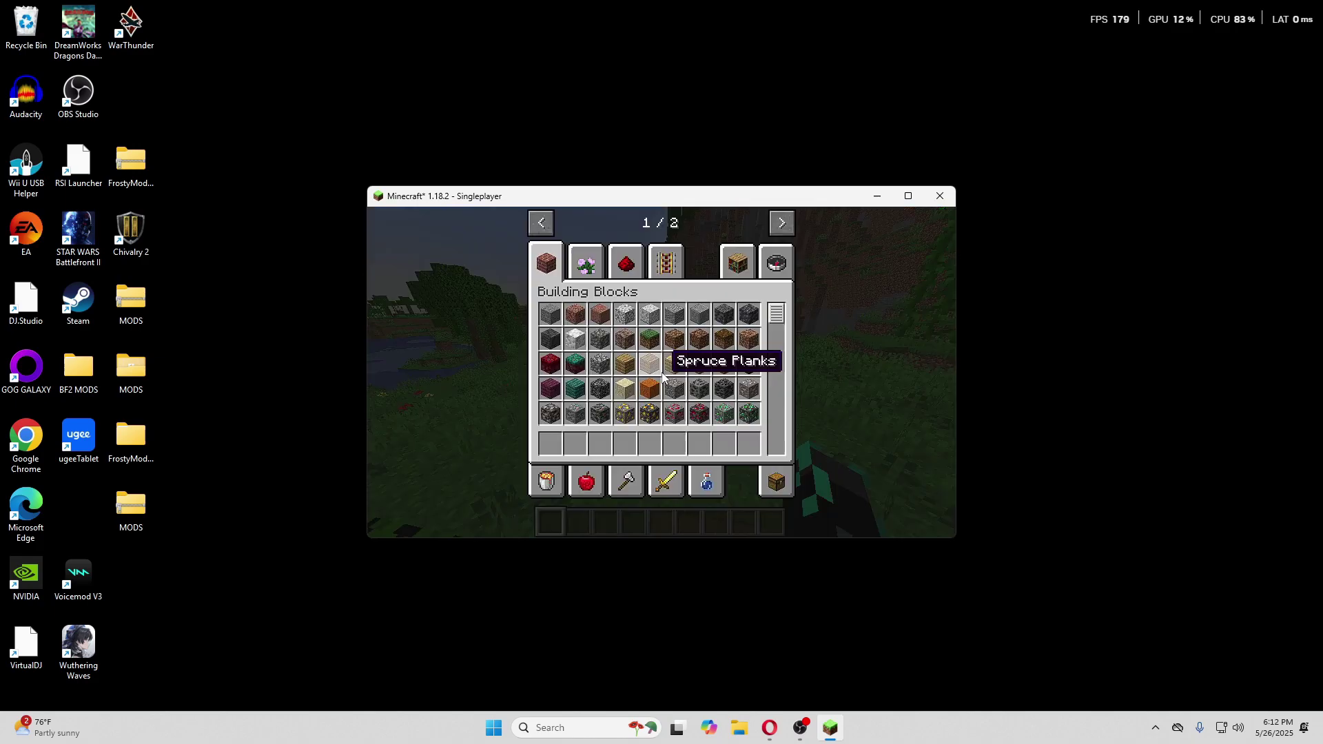
{"action": "left_click", "coordinate": [777, 225]}
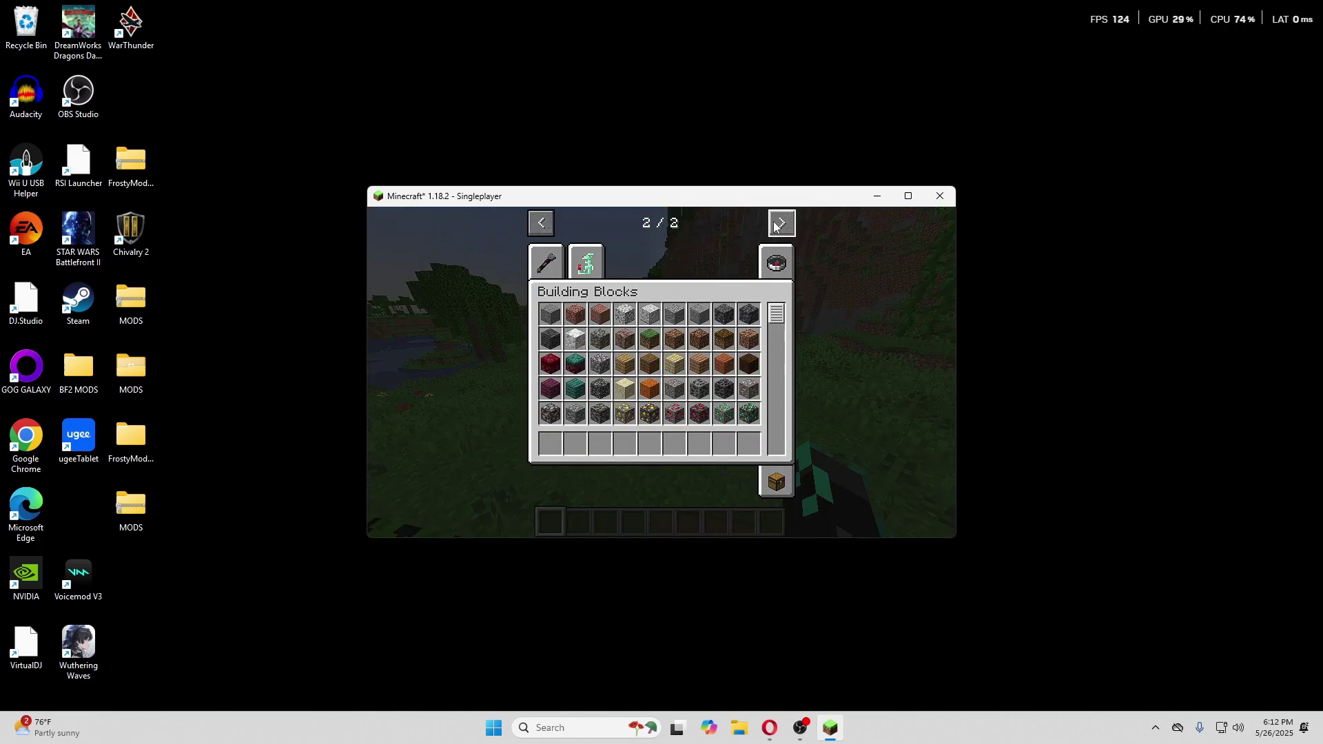
{"action": "left_click", "coordinate": [586, 262]}
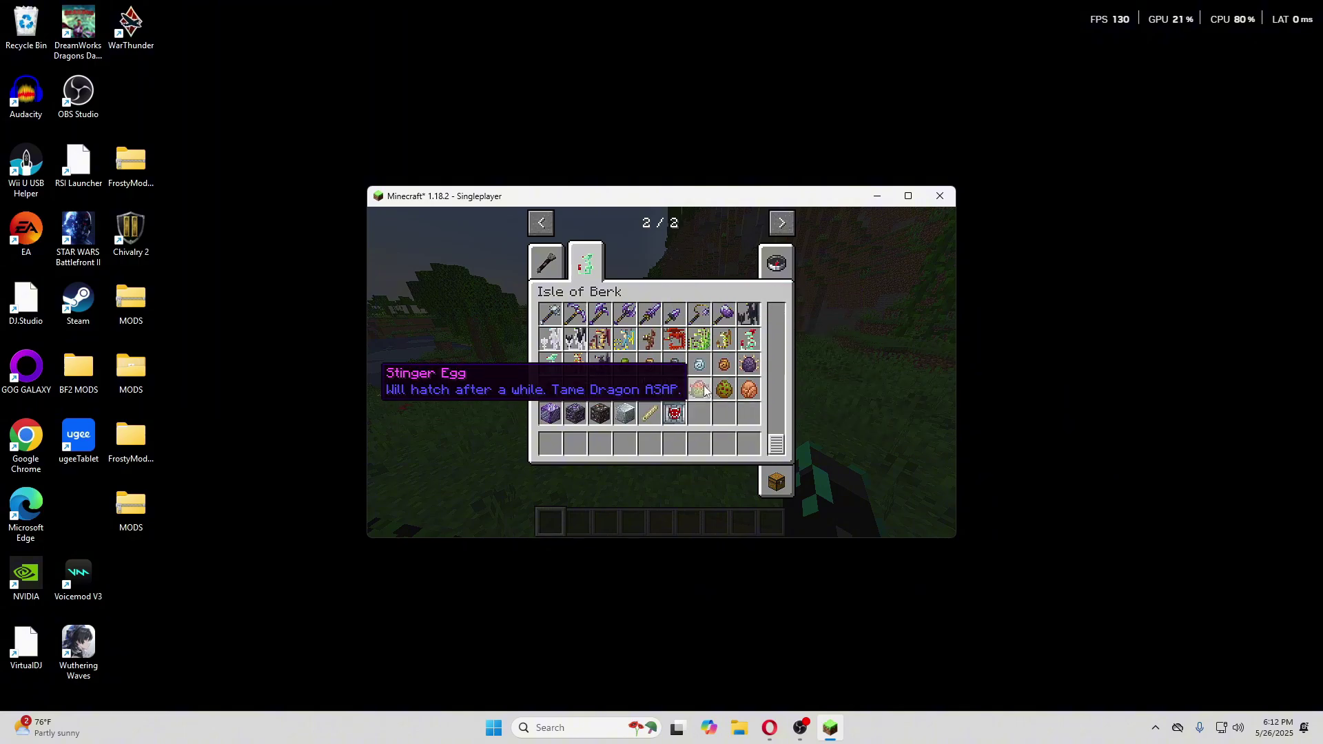
{"action": "left_click", "coordinate": [758, 337]}
{"action": "left_click", "coordinate": [625, 443]}
{"action": "key", "text": "e"}
{"action": "right_click", "coordinate": [661, 372]}
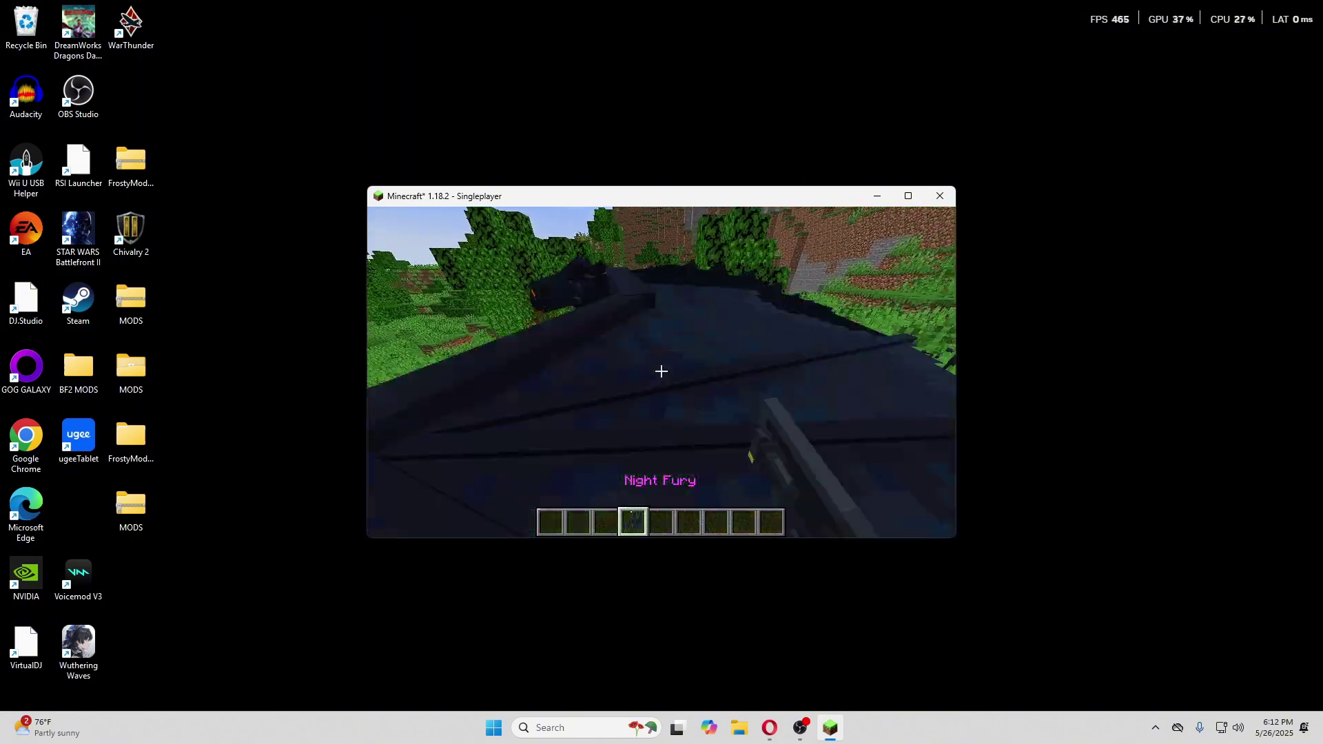
{"action": "scroll", "coordinate": [662, 372], "scroll_direction": "down", "scroll_amount": 1}
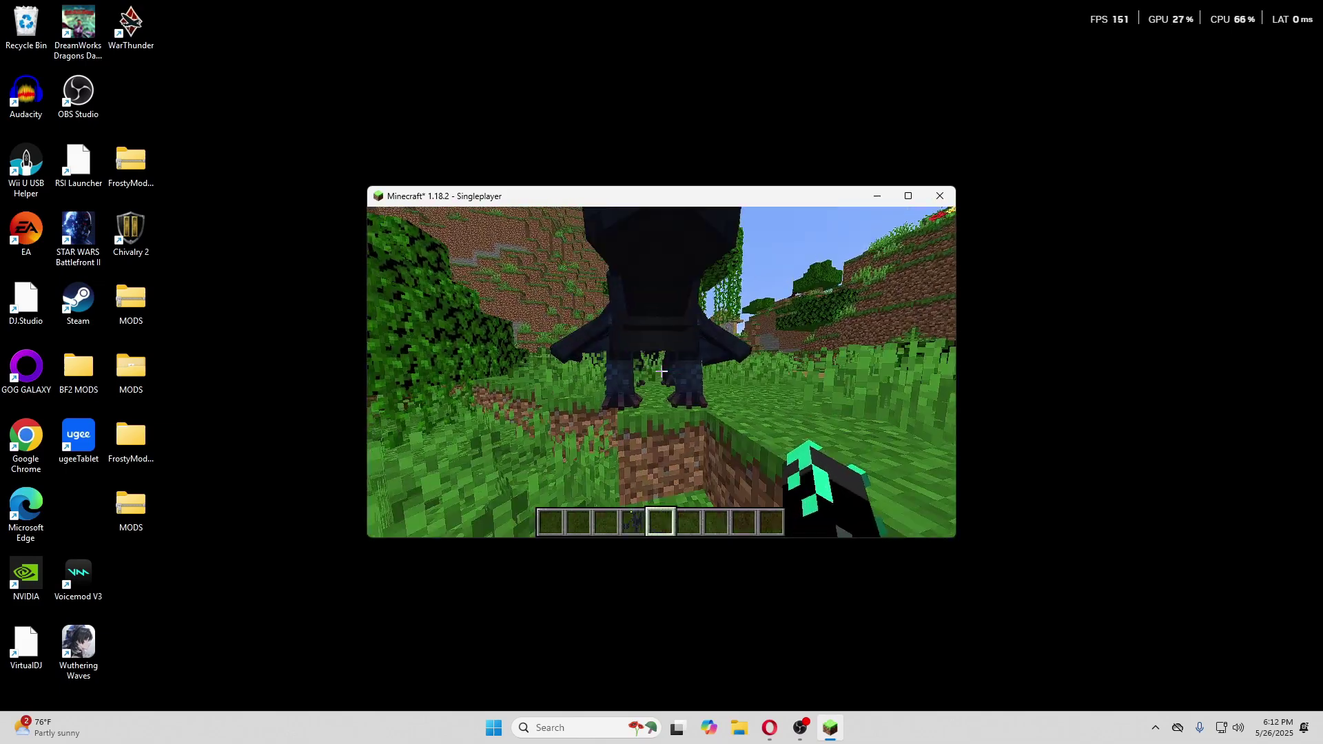